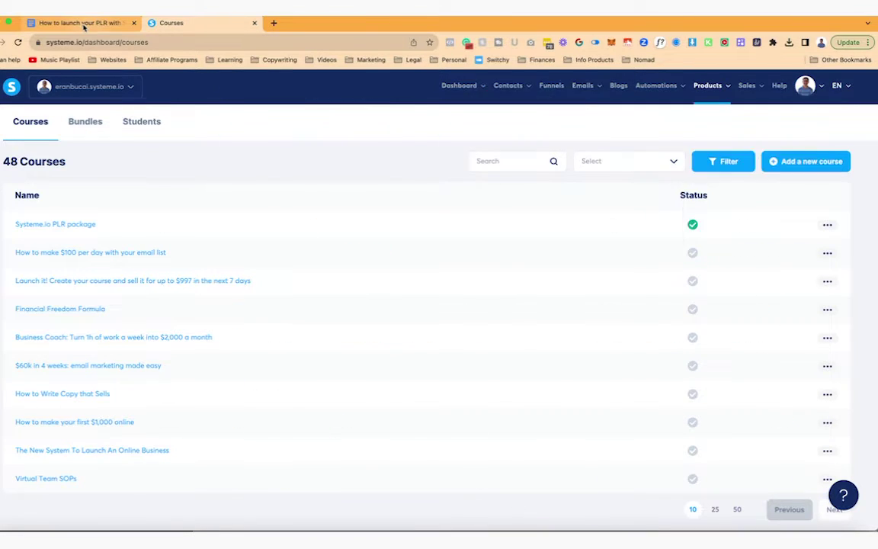
- Switch to the Google Docs checklist on selling the Systeme.io PLR course and review it from the introduction to the closing section
{"action": "key", "text": "ctrl+shift+Tab"}
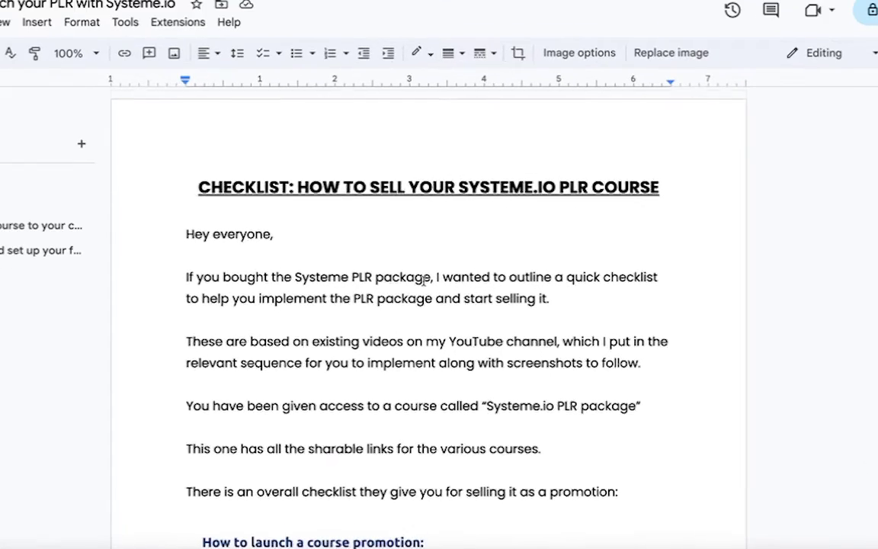
{"action": "scroll", "coordinate": [423, 282], "scroll_direction": "down", "scroll_amount": 10}
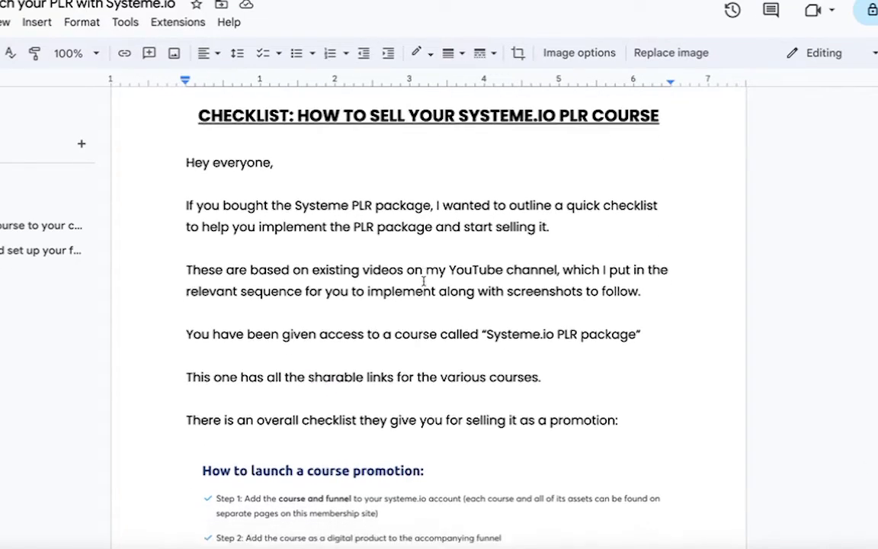
{"action": "scroll", "coordinate": [423, 282], "scroll_direction": "down", "scroll_amount": 18}
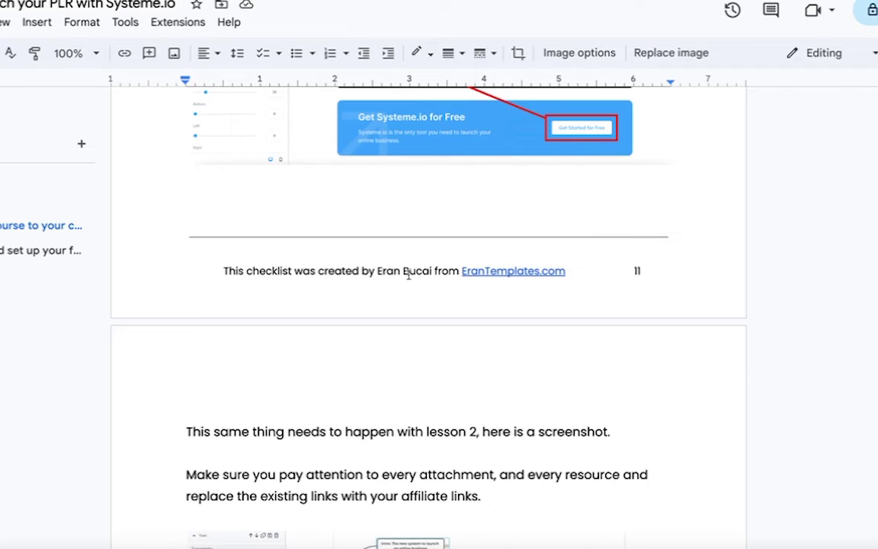
{"action": "key", "text": "Down"}
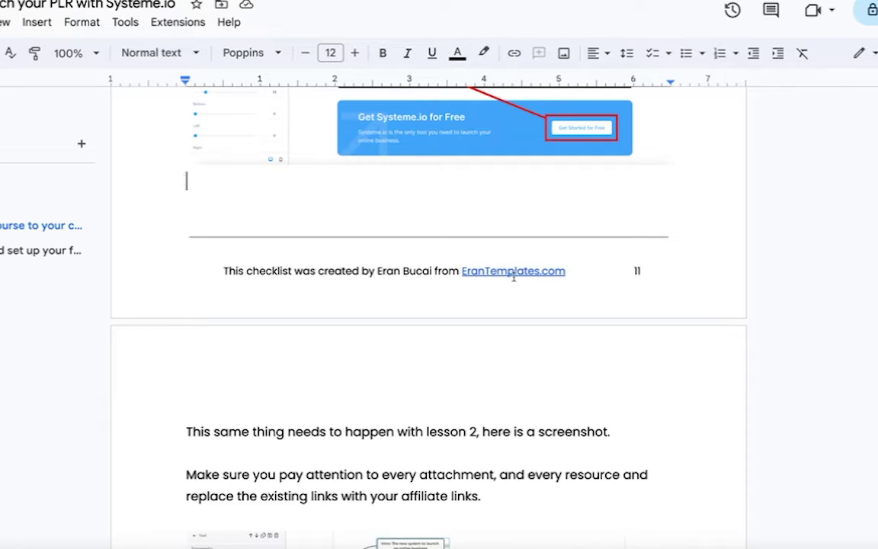
{"action": "scroll", "coordinate": [533, 366], "scroll_direction": "down", "scroll_amount": 9}
{"action": "scroll", "coordinate": [497, 442], "scroll_direction": "down", "scroll_amount": 20}
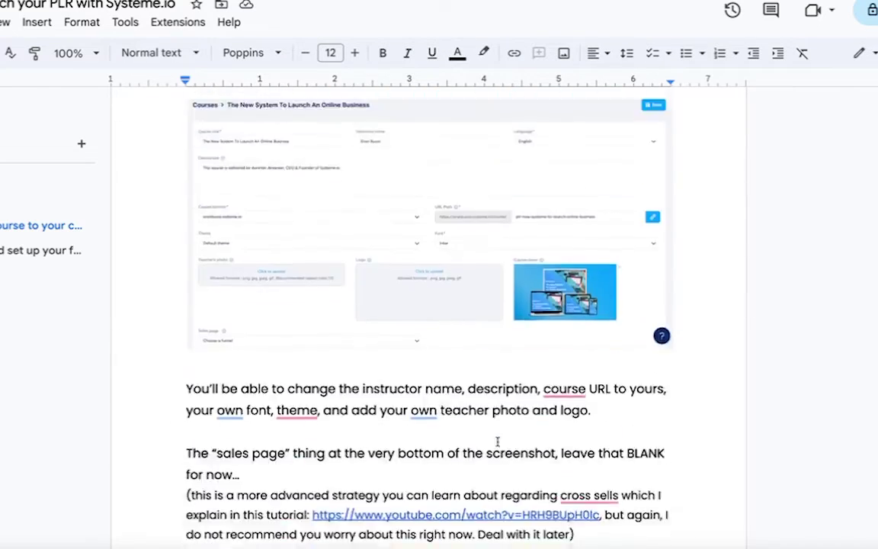
{"action": "scroll", "coordinate": [498, 442], "scroll_direction": "down", "scroll_amount": 10}
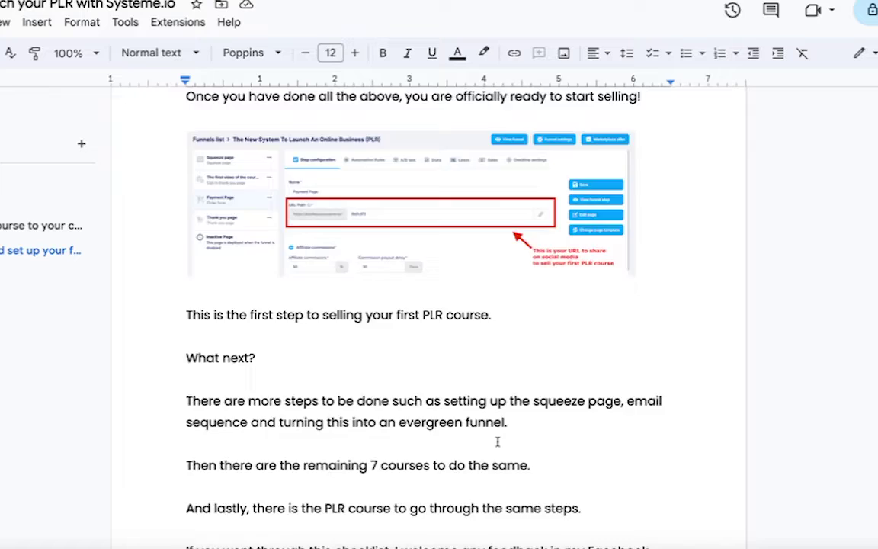
{"action": "scroll", "coordinate": [498, 442], "scroll_direction": "up", "scroll_amount": 3}
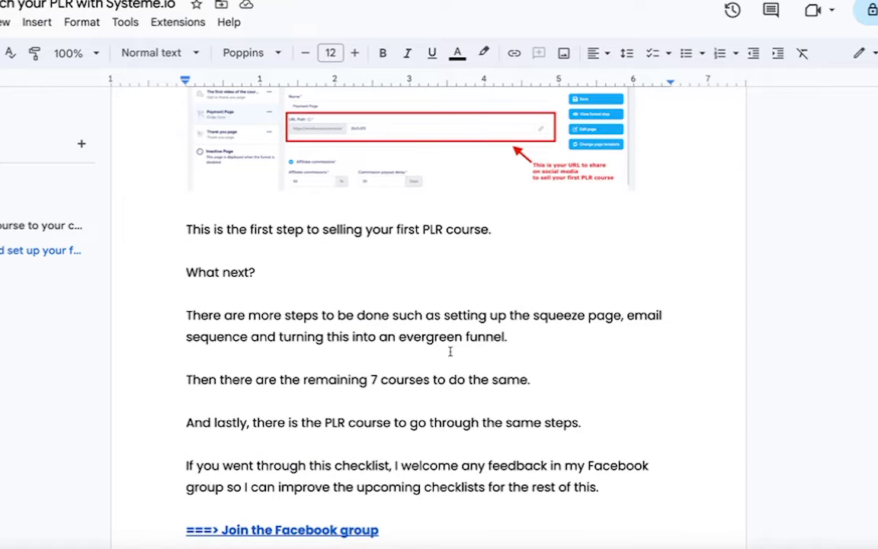
{"action": "scroll", "coordinate": [450, 351], "scroll_direction": "down", "scroll_amount": 4}
{"action": "left_click", "coordinate": [306, 378]}
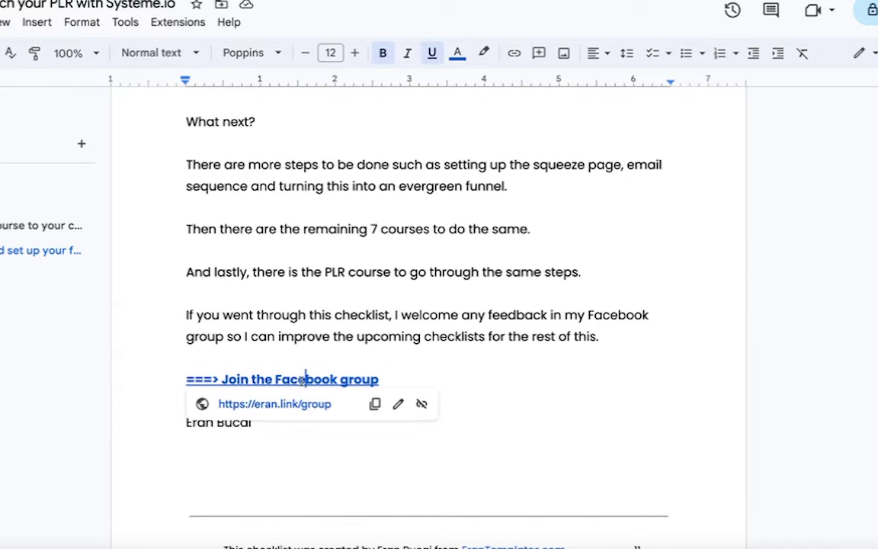
{"action": "left_click", "coordinate": [316, 327]}
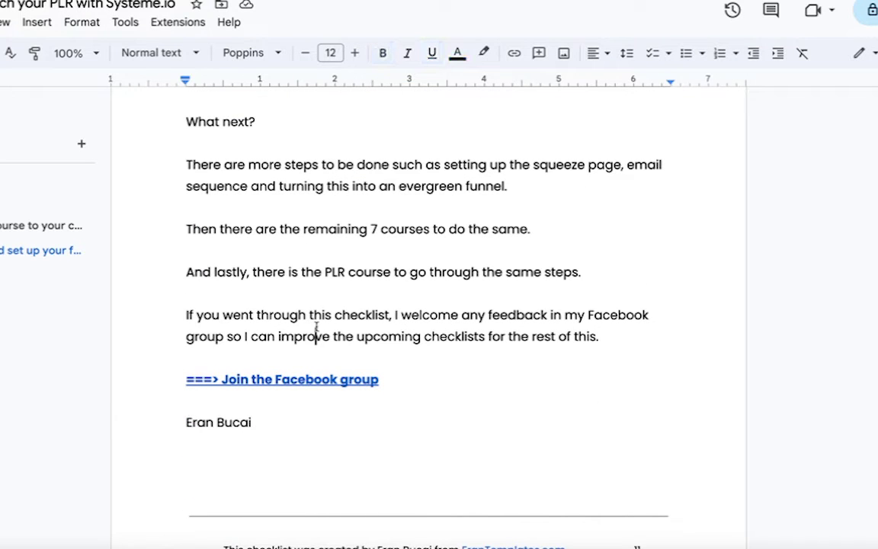
{"action": "scroll", "coordinate": [316, 327], "scroll_direction": "up", "scroll_amount": 2}
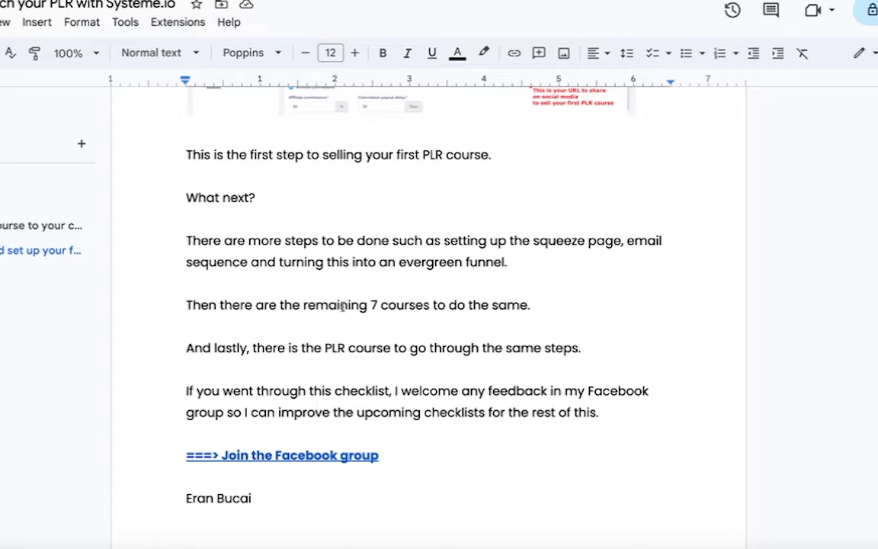
{"action": "scroll", "coordinate": [380, 301], "scroll_direction": "up", "scroll_amount": 20}
{"action": "scroll", "coordinate": [381, 303], "scroll_direction": "up", "scroll_amount": 1}
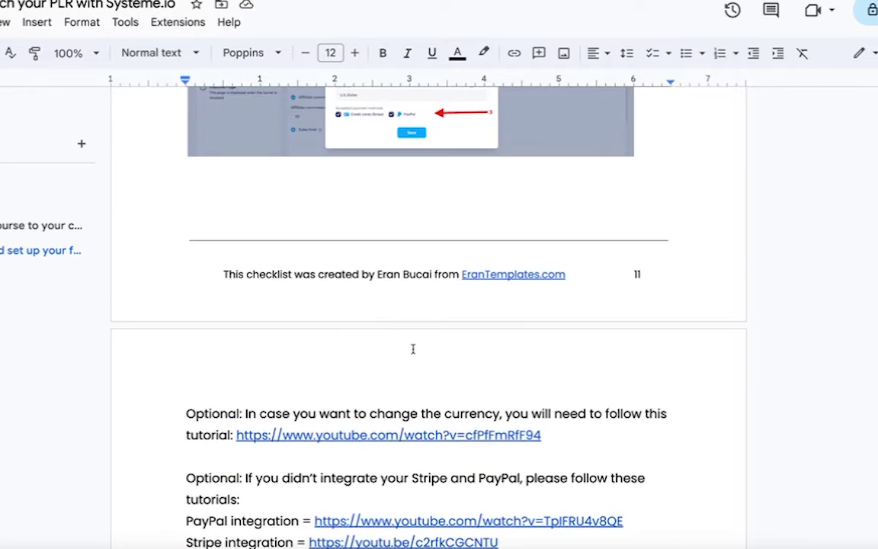
{"action": "scroll", "coordinate": [412, 348], "scroll_direction": "down", "scroll_amount": 10}
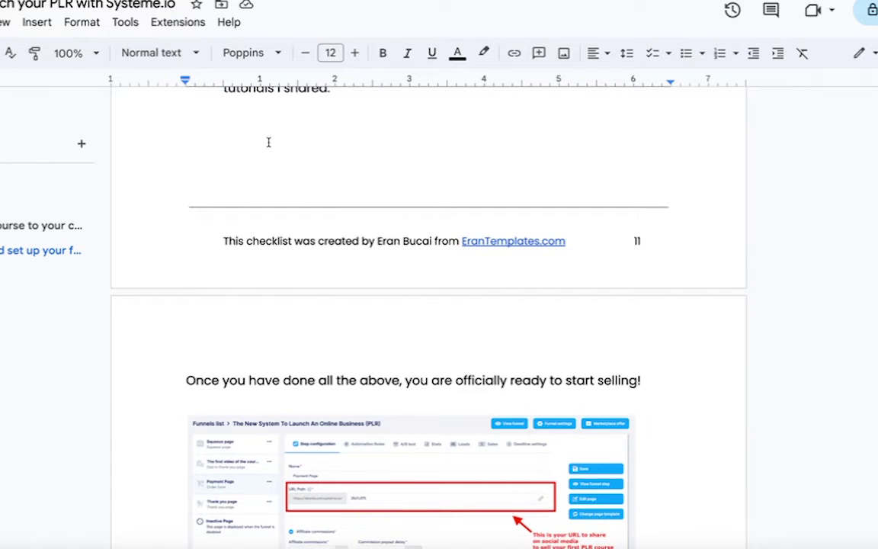
{"action": "scroll", "coordinate": [268, 143], "scroll_direction": "up", "scroll_amount": 20}
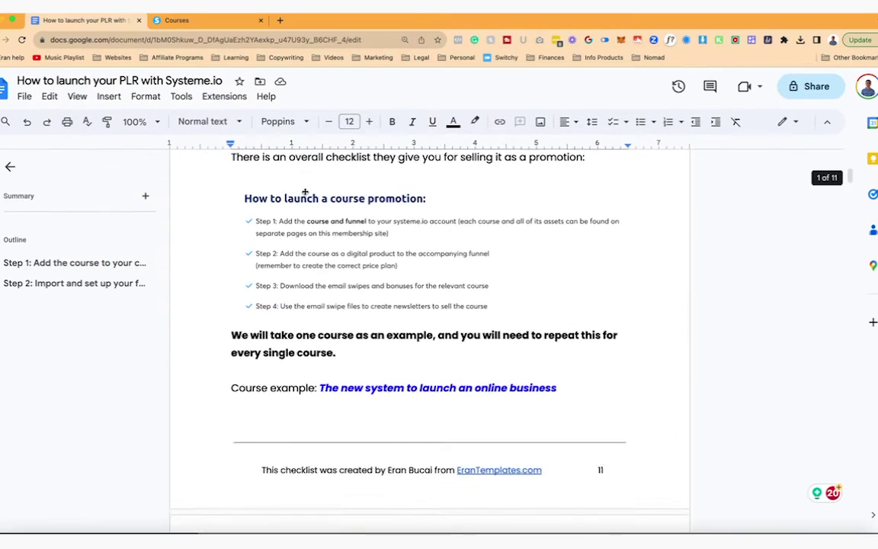
{"action": "scroll", "coordinate": [305, 192], "scroll_direction": "up", "scroll_amount": 5}
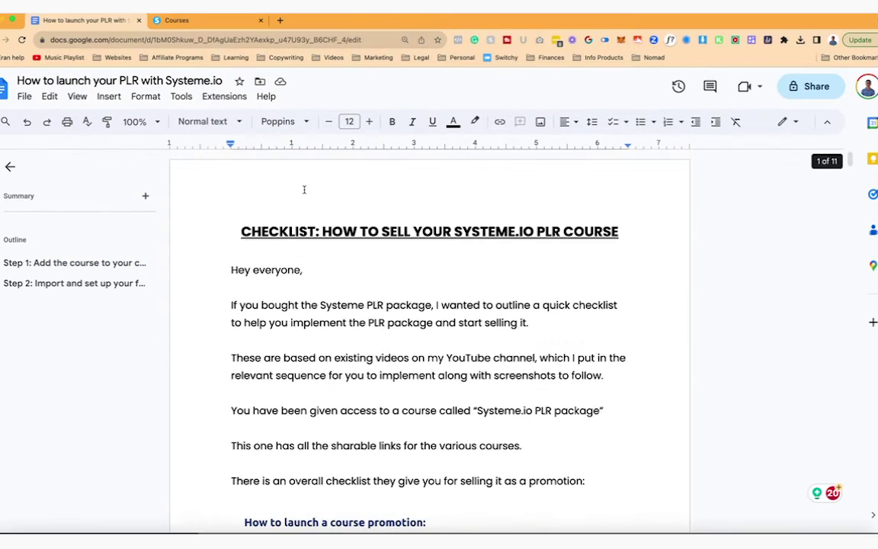
- Switch back to the systeme.io courses list and start creating a new course
{"action": "left_click", "coordinate": [197, 21]}
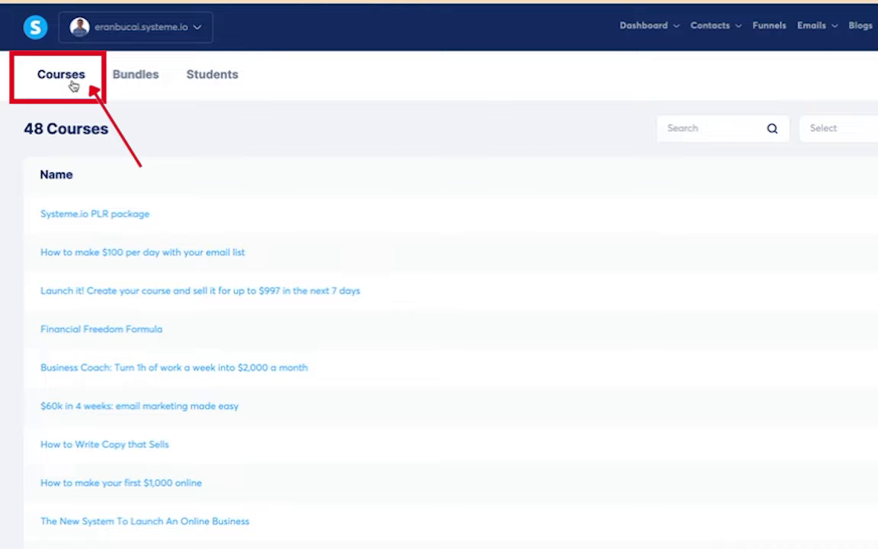
{"action": "left_click", "coordinate": [829, 26]}
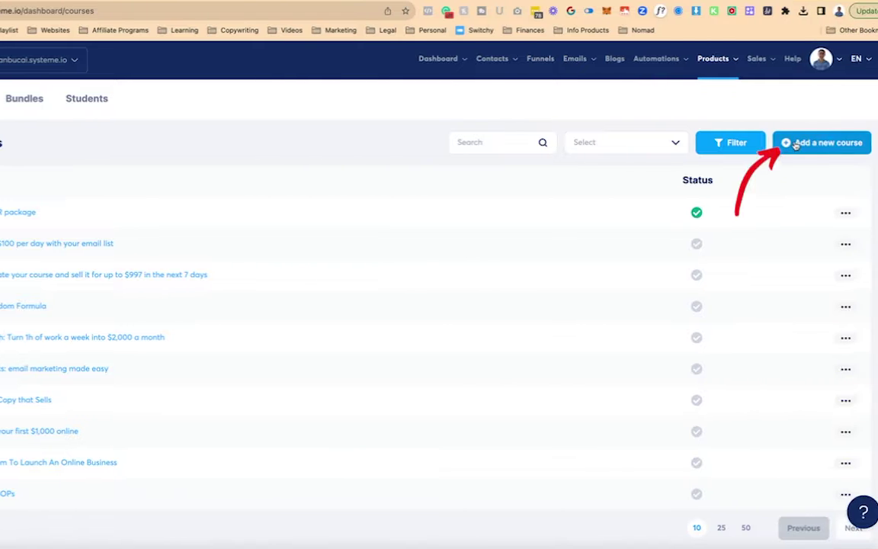
{"action": "left_click", "coordinate": [869, 142]}
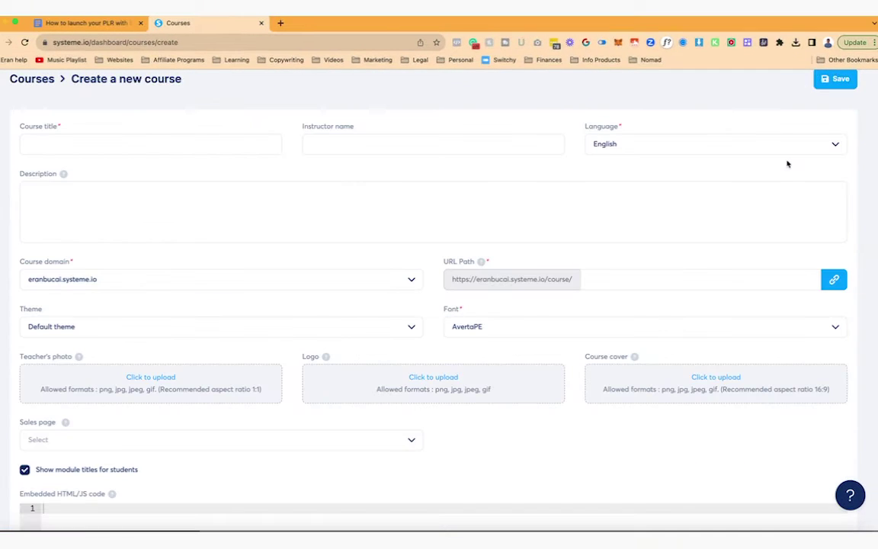
- Title the course "Private Label Rights by" followed by the instructor's full name, and fill in the instructor name
{"action": "left_click", "coordinate": [265, 145]}
{"action": "type", "text": "Private L"}
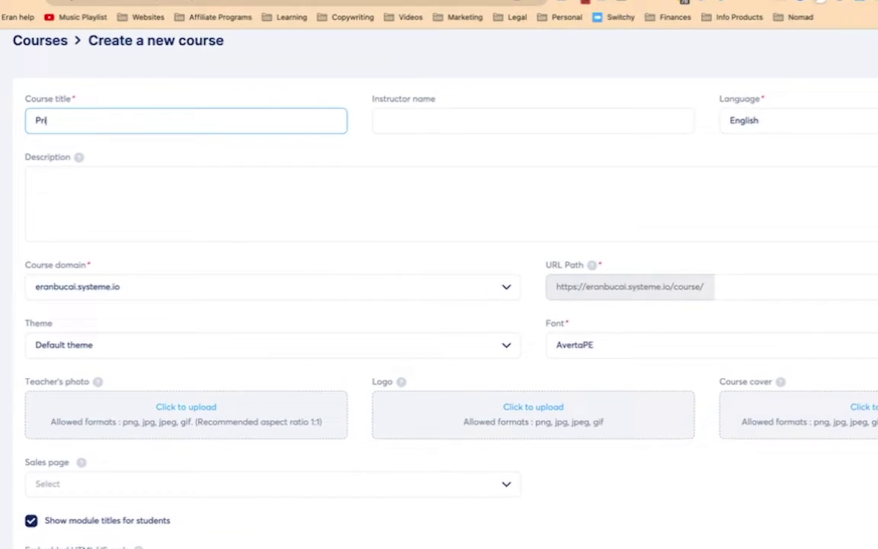
{"action": "type", "text": "abel "}
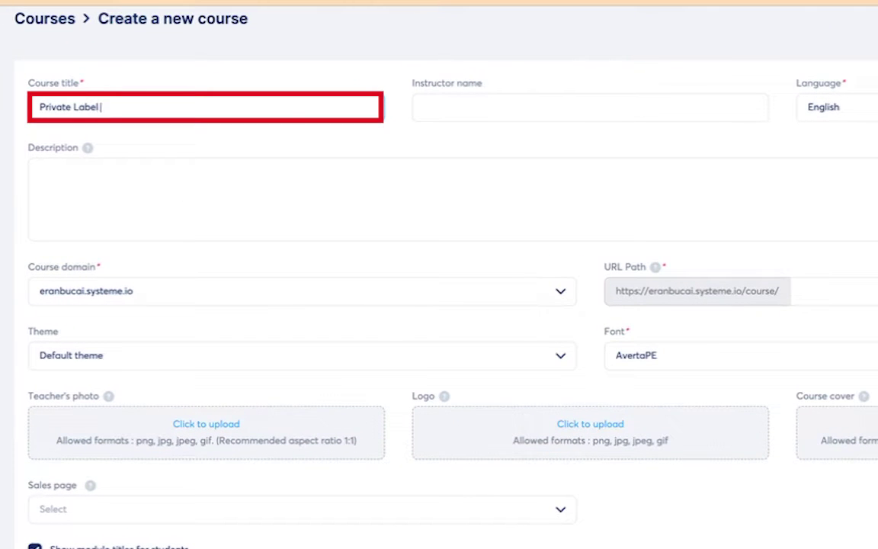
{"action": "type", "text": "Rights by Eran Bucai"}
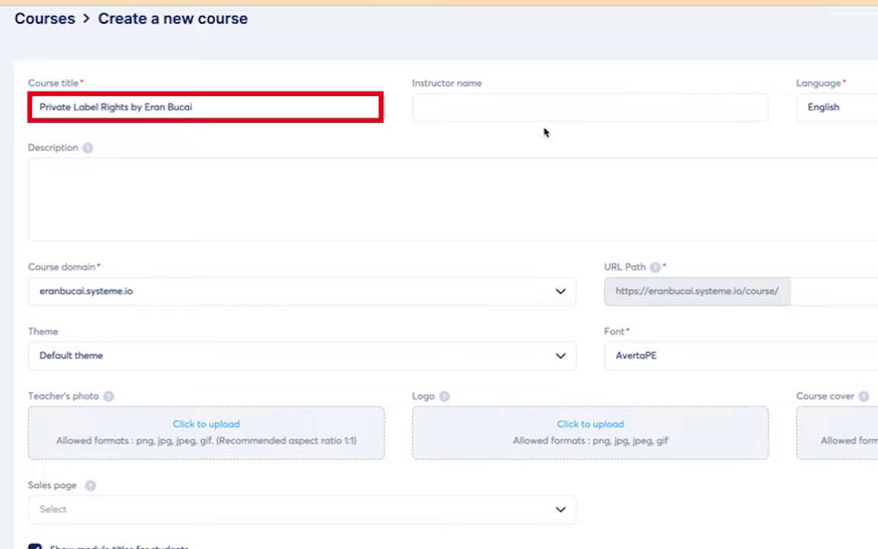
{"action": "left_click", "coordinate": [524, 118]}
{"action": "type", "text": "Eran Bucai"}
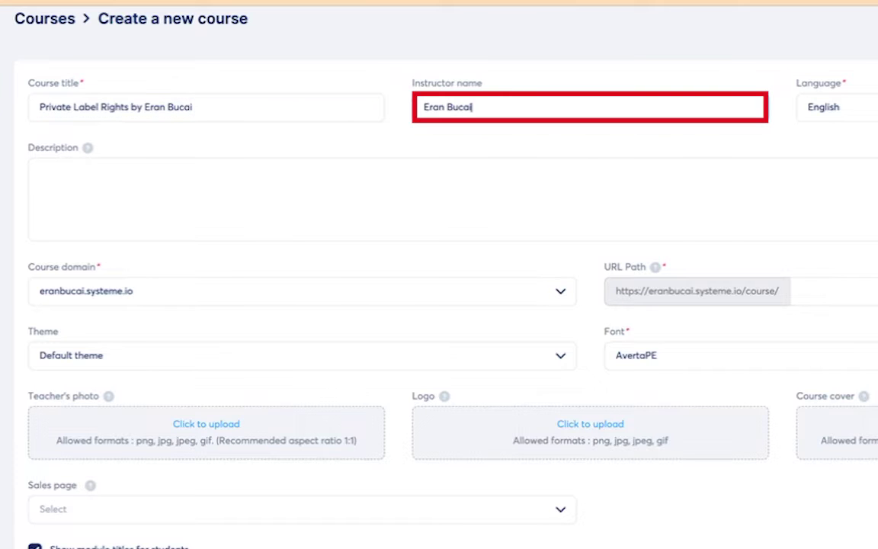
- Describe the course as the private members area for all of the instructor's PLR products that someone can purchase and resell or re-use as their own
{"action": "left_click", "coordinate": [598, 203]}
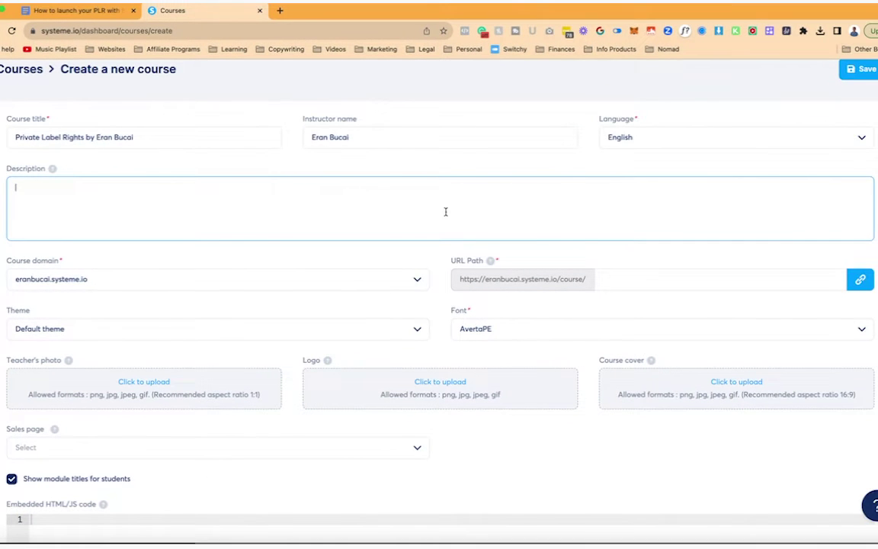
{"action": "type", "text": "This is the private members are"}
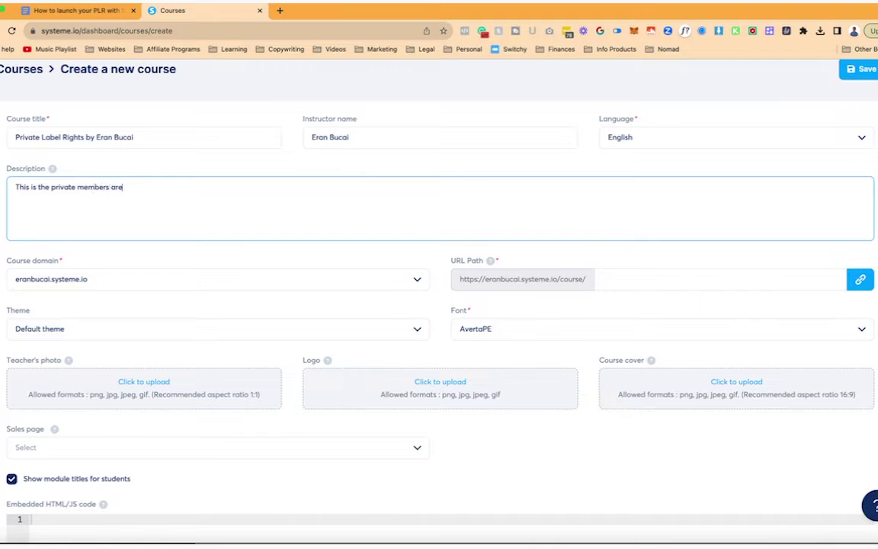
{"action": "type", "text": "a for all PLR products created by Er"}
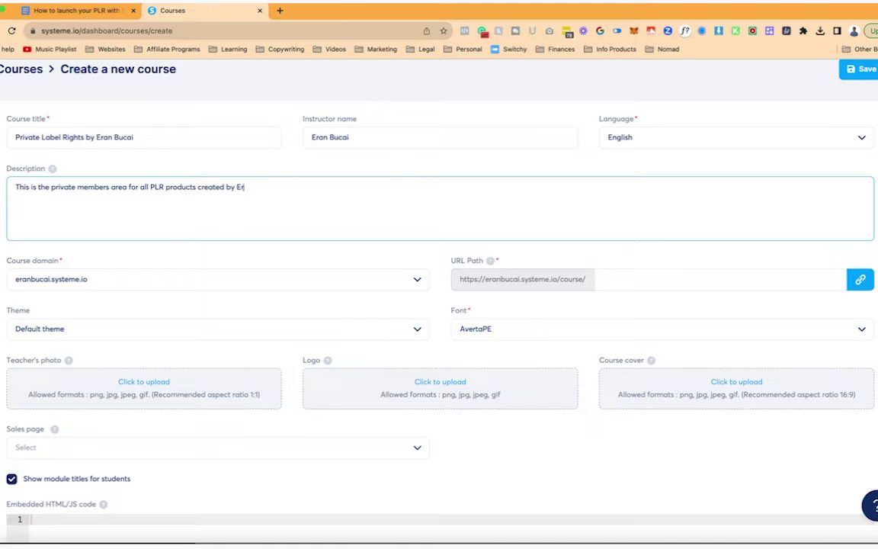
{"action": "type", "text": "an Bucai that someone can"}
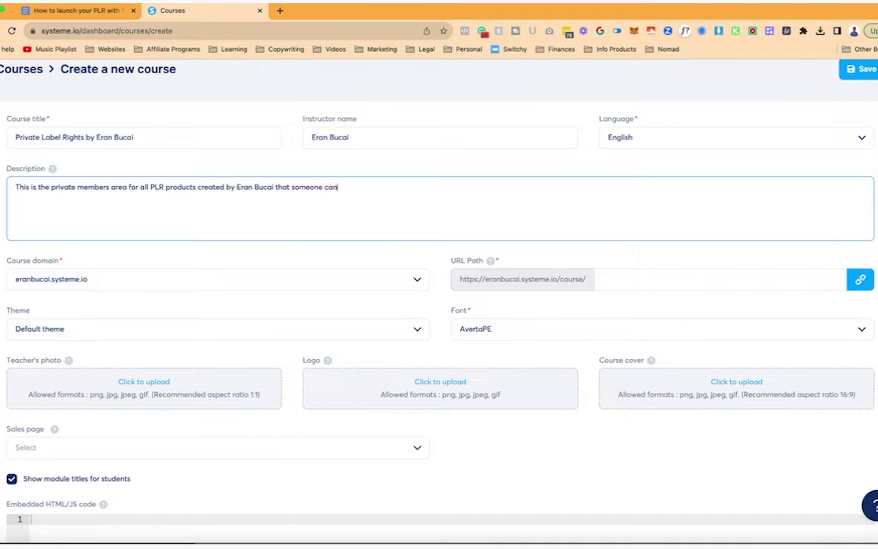
{"action": "type", "text": " purchase and resell or re-use as"}
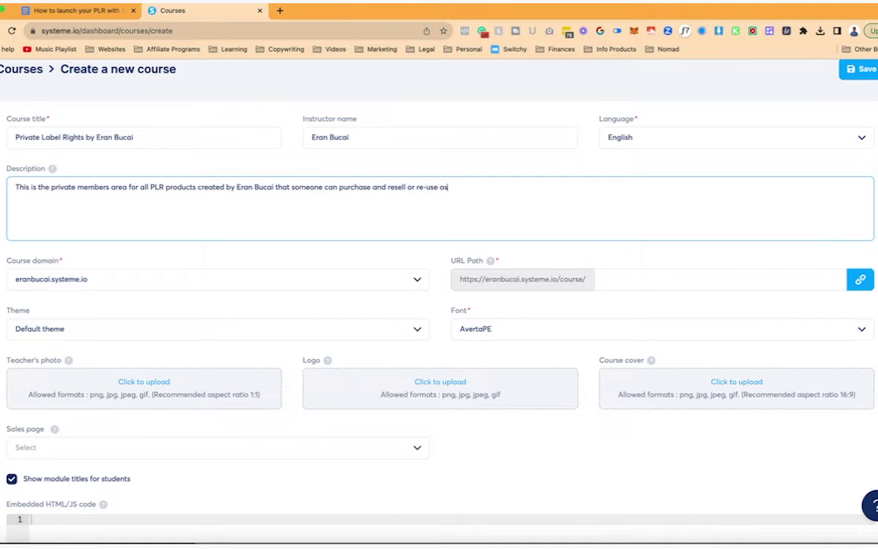
{"action": "type", "text": " their own."}
- Set the course domain to members.dotcomtruths.com
{"action": "left_click", "coordinate": [418, 282]}
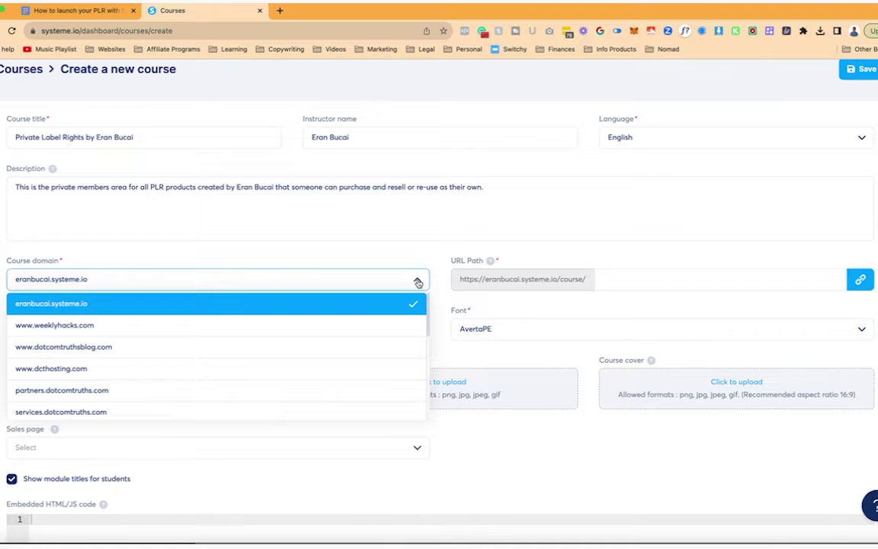
{"action": "scroll", "coordinate": [386, 348], "scroll_direction": "down", "scroll_amount": 2}
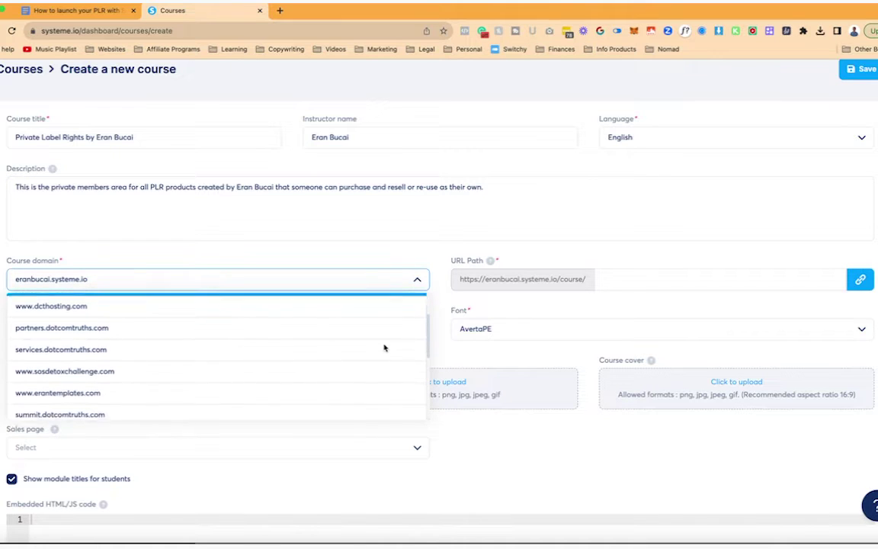
{"action": "scroll", "coordinate": [384, 348], "scroll_direction": "down", "scroll_amount": 1}
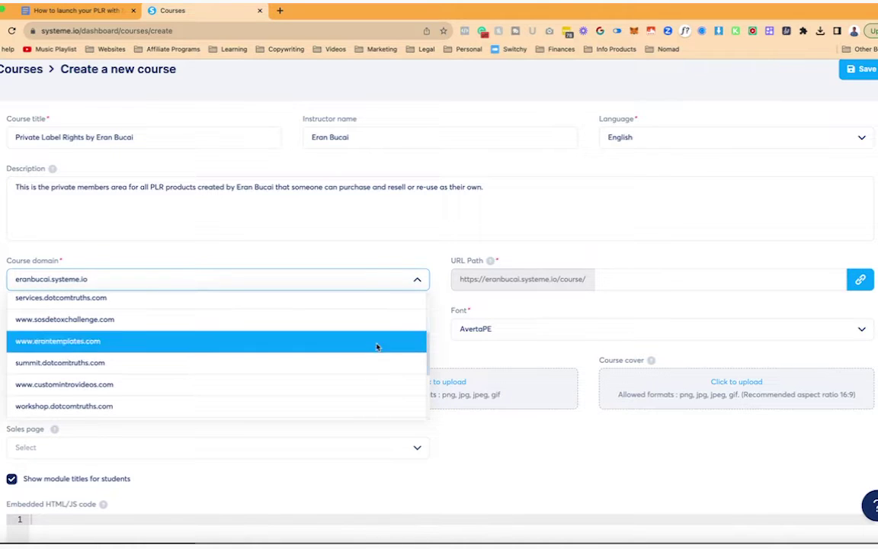
{"action": "scroll", "coordinate": [373, 379], "scroll_direction": "down", "scroll_amount": 2}
{"action": "left_click", "coordinate": [373, 376]}
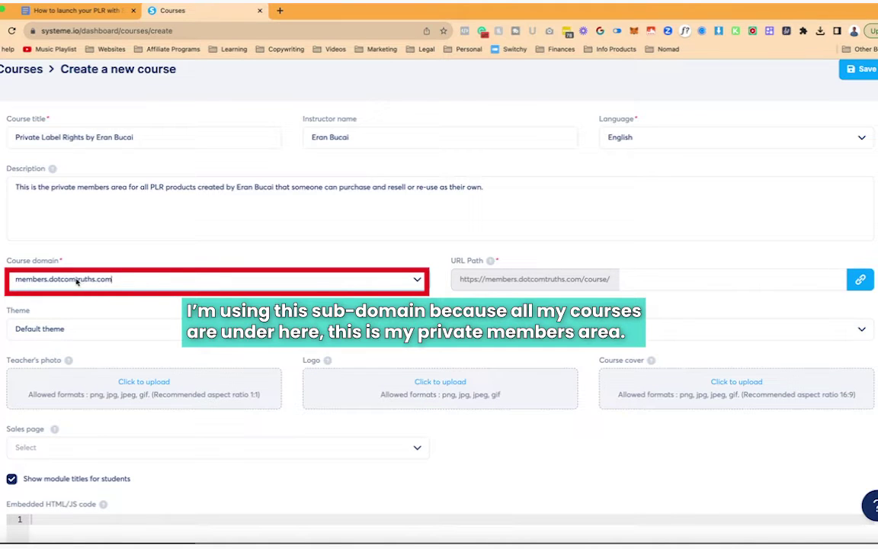
{"action": "left_click", "coordinate": [419, 282]}
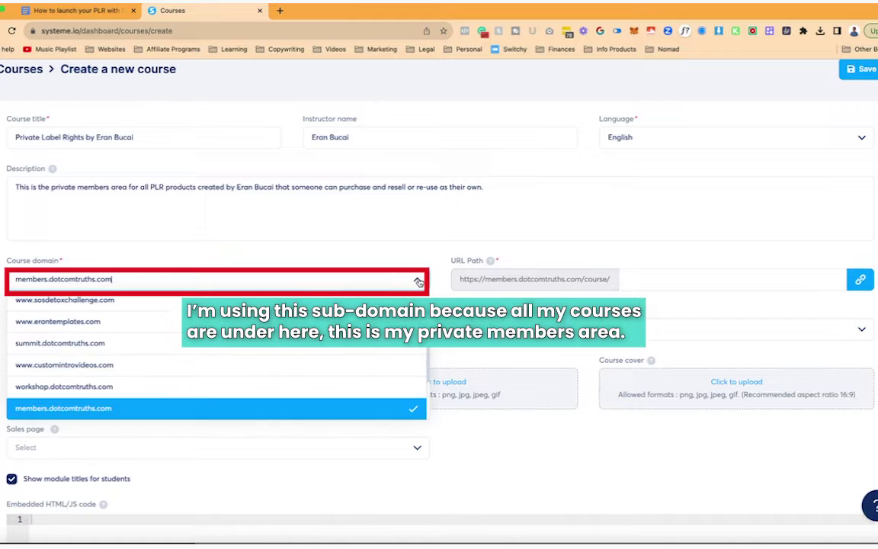
{"action": "scroll", "coordinate": [257, 358], "scroll_direction": "down", "scroll_amount": 3}
{"action": "left_click", "coordinate": [256, 365]}
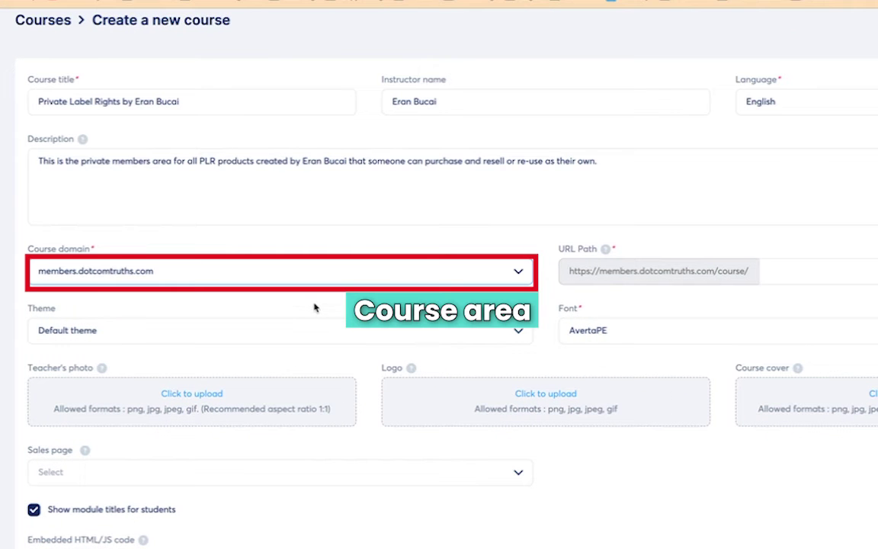
{"action": "left_click", "coordinate": [121, 273]}
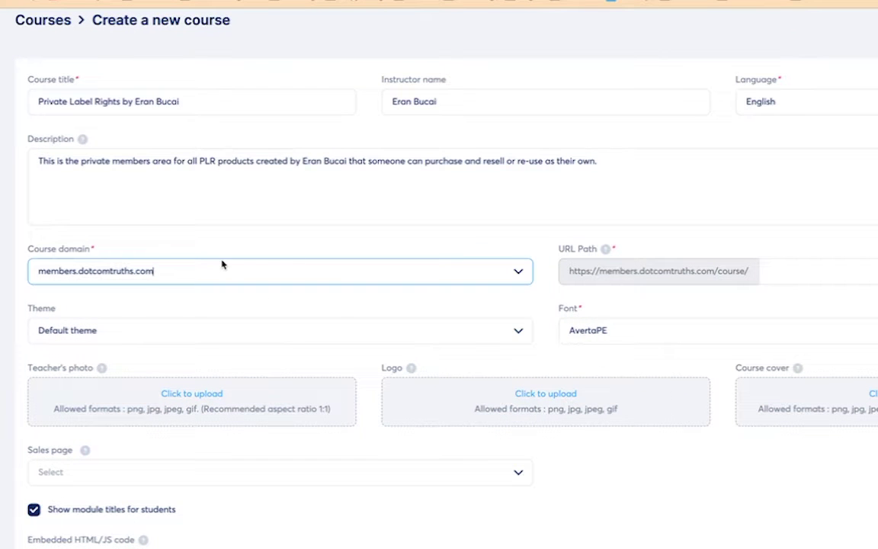
- Set the course font to Poppins
{"action": "left_click", "coordinate": [720, 329]}
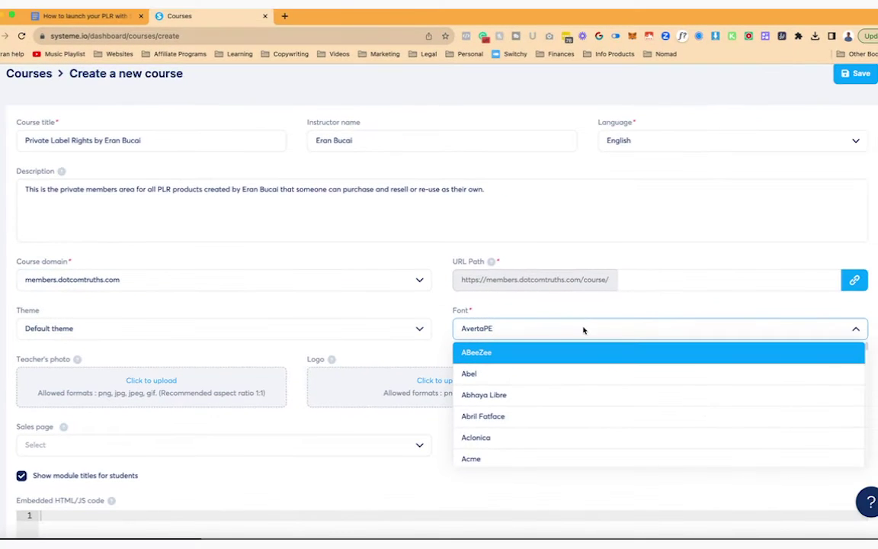
{"action": "left_click", "coordinate": [584, 329]}
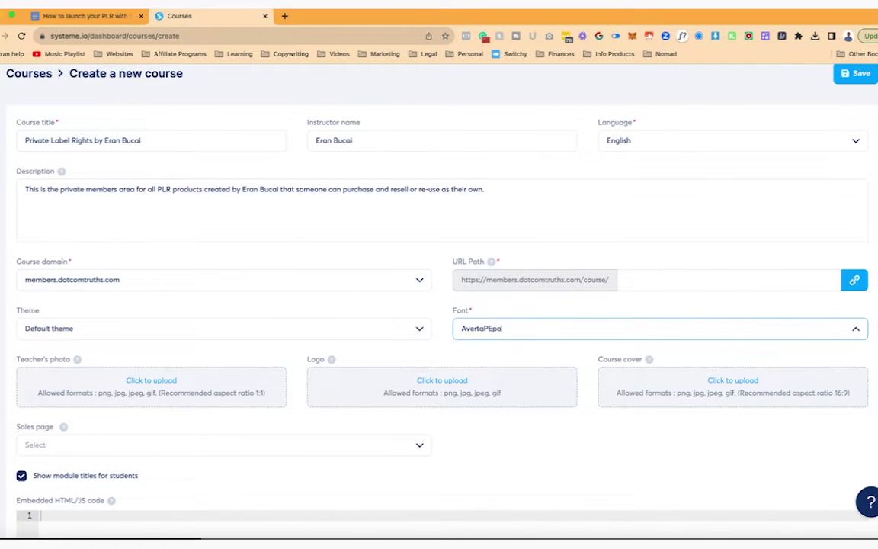
{"action": "type", "text": "pop"}
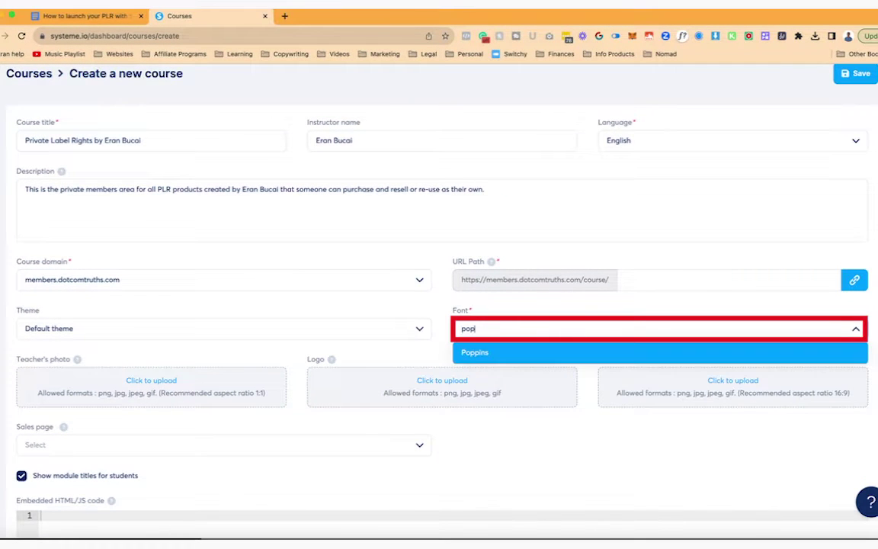
{"action": "left_click", "coordinate": [509, 352]}
- Choose the Light blue theme for the course and upload the instructor's circular portrait as the teacher's photo
{"action": "left_click", "coordinate": [418, 330]}
{"action": "scroll", "coordinate": [321, 382], "scroll_direction": "down", "scroll_amount": 2}
{"action": "scroll", "coordinate": [320, 382], "scroll_direction": "down", "scroll_amount": 3}
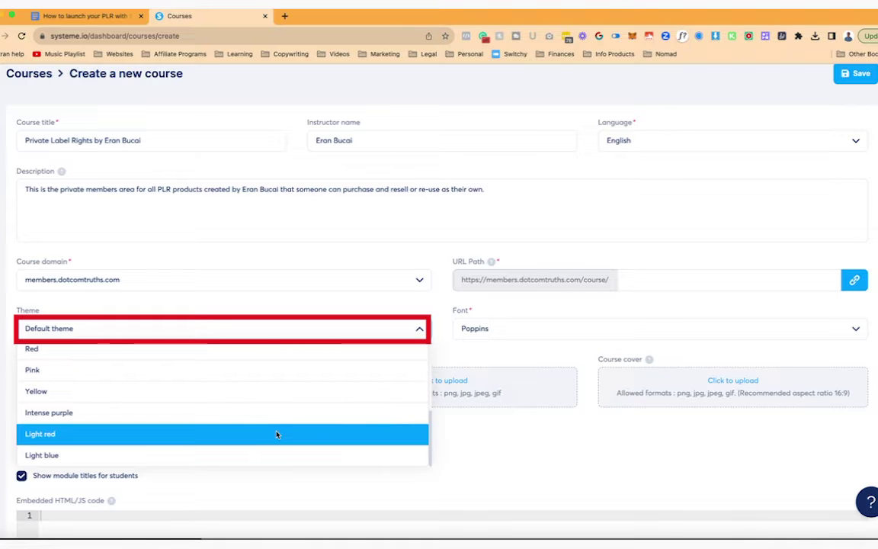
{"action": "left_click", "coordinate": [263, 455]}
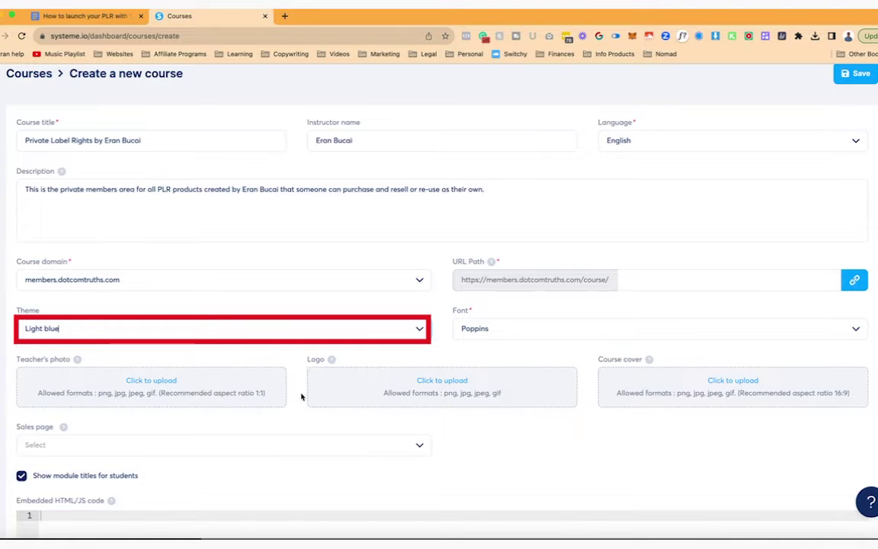
{"action": "left_click", "coordinate": [158, 390]}
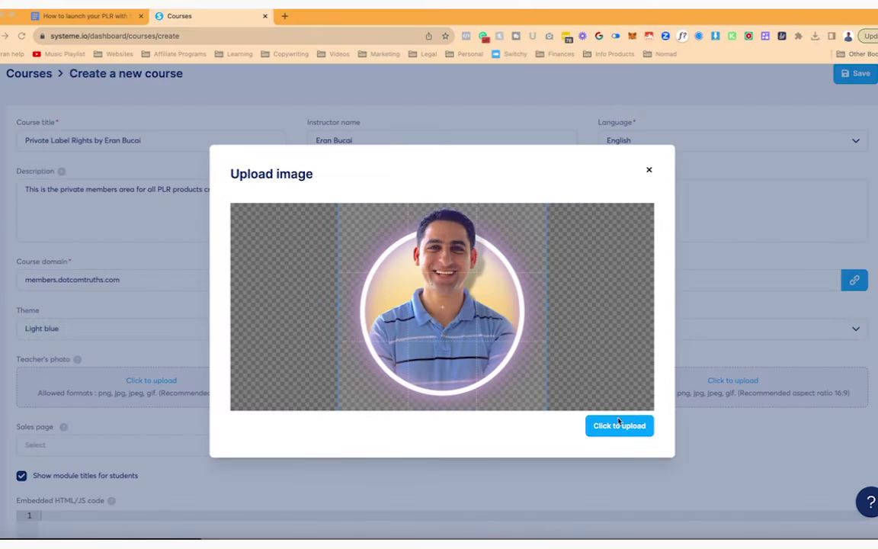
{"action": "left_click", "coordinate": [635, 430]}
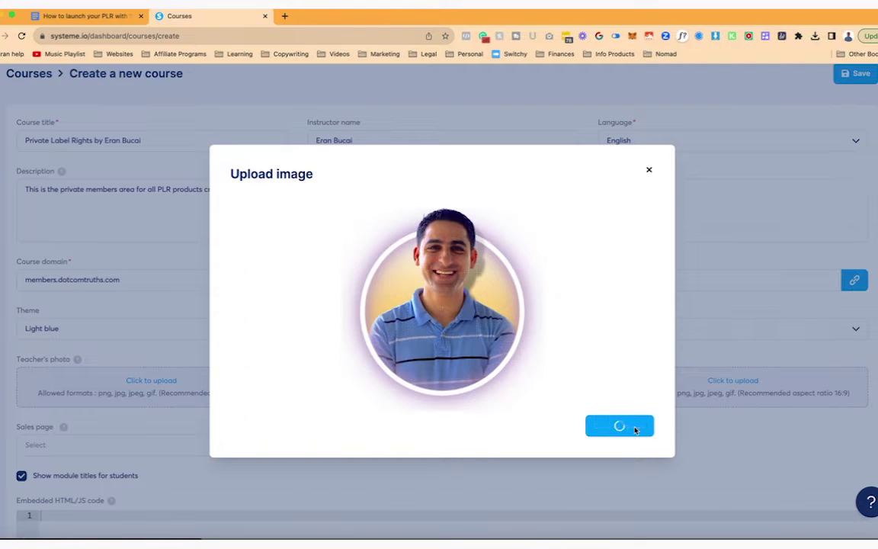
- Find the brand image files by searching for "dotcomsecr" and upload the grey DotCom Truths logo as the course logo
{"action": "scroll", "coordinate": [454, 221], "scroll_direction": "down", "scroll_amount": 3}
{"action": "left_click", "coordinate": [453, 221]}
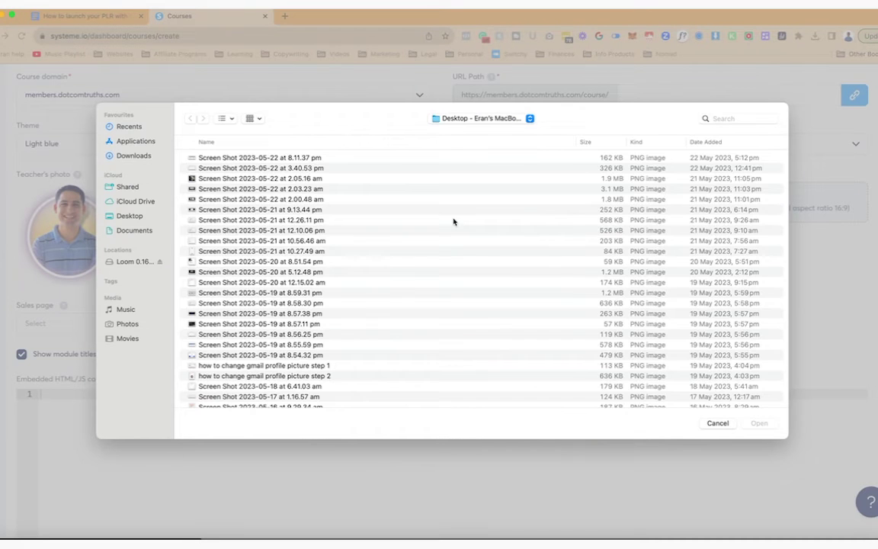
{"action": "type", "text": "dotcomsecr"}
{"action": "left_click", "coordinate": [243, 279]}
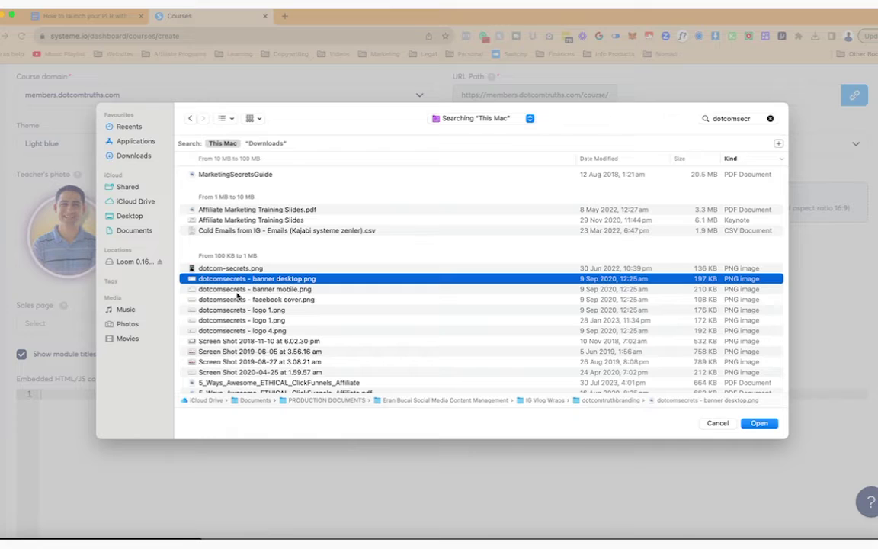
{"action": "left_click", "coordinate": [238, 290]}
{"action": "key", "text": "Down"}
{"action": "key", "text": "Down"}
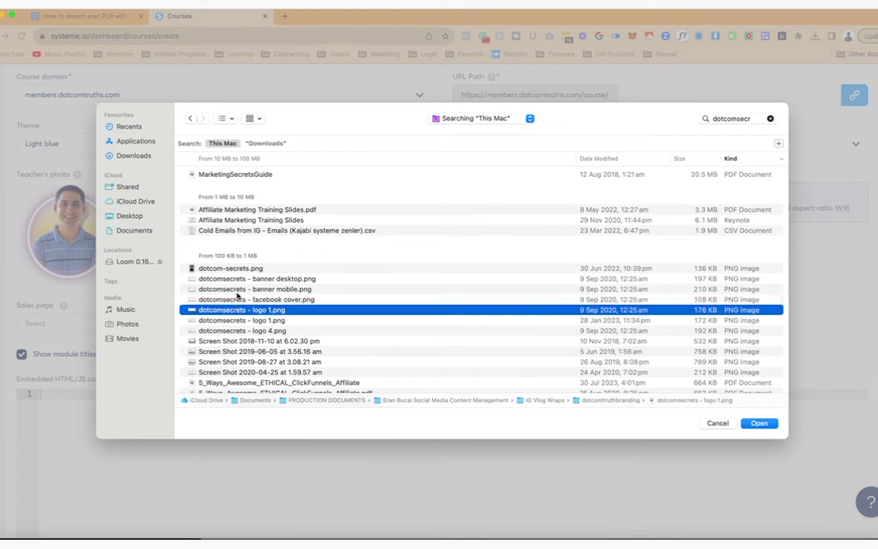
{"action": "key", "text": "Down"}
{"action": "key", "text": "Down"}
{"action": "key", "text": "Down"}
{"action": "key", "text": "Up"}
{"action": "key", "text": "Up"}
{"action": "key", "text": "Up"}
{"action": "key", "text": "Up"}
{"action": "key", "text": "Up"}
{"action": "key", "text": "Return"}
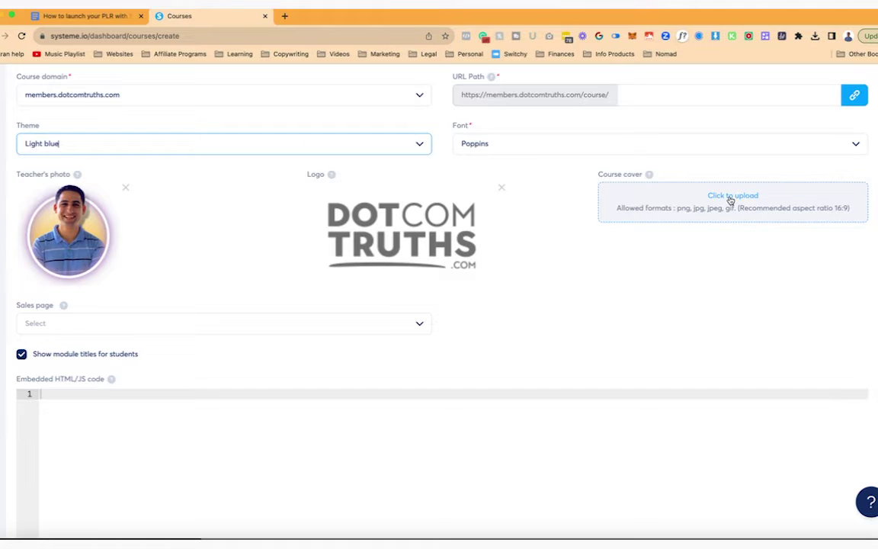
- Upload the orange Private Label Rights banner as the course cover and look over the remaining course settings
{"action": "left_click", "coordinate": [768, 220]}
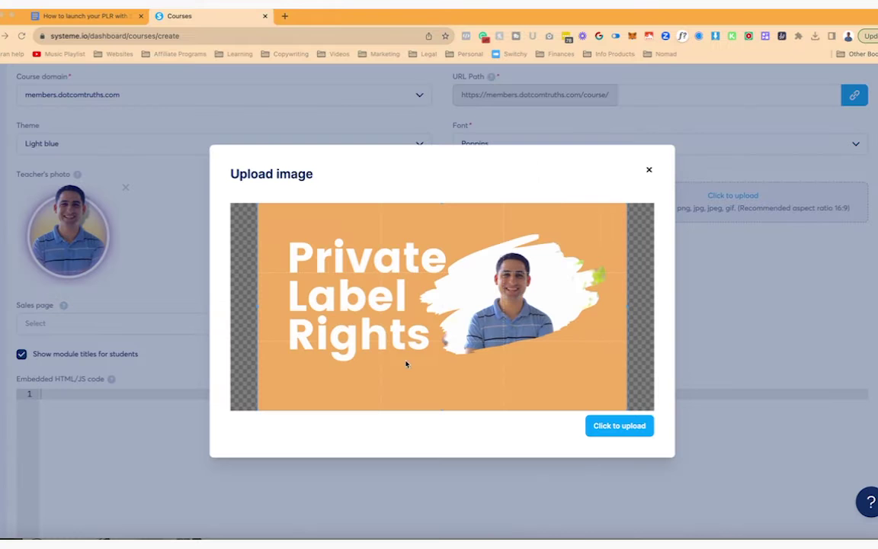
{"action": "left_click", "coordinate": [630, 428]}
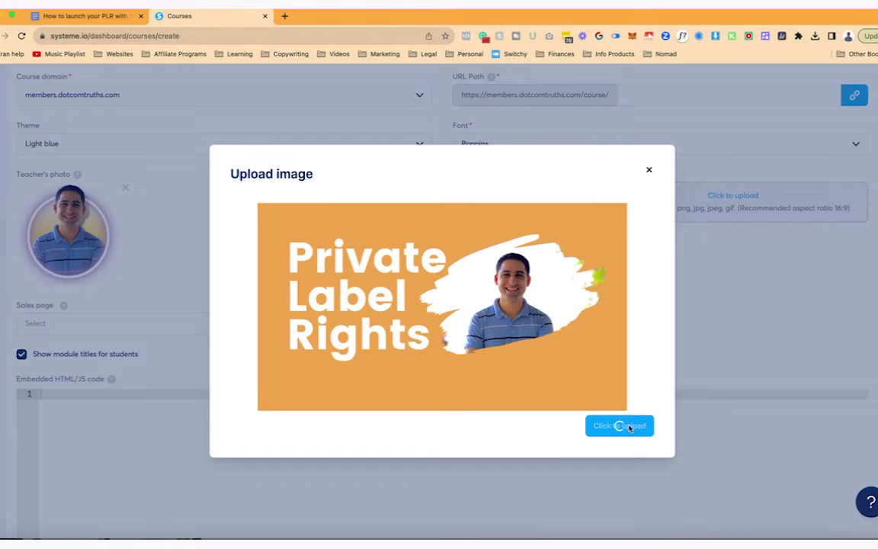
{"action": "scroll", "coordinate": [509, 294], "scroll_direction": "up", "scroll_amount": 5}
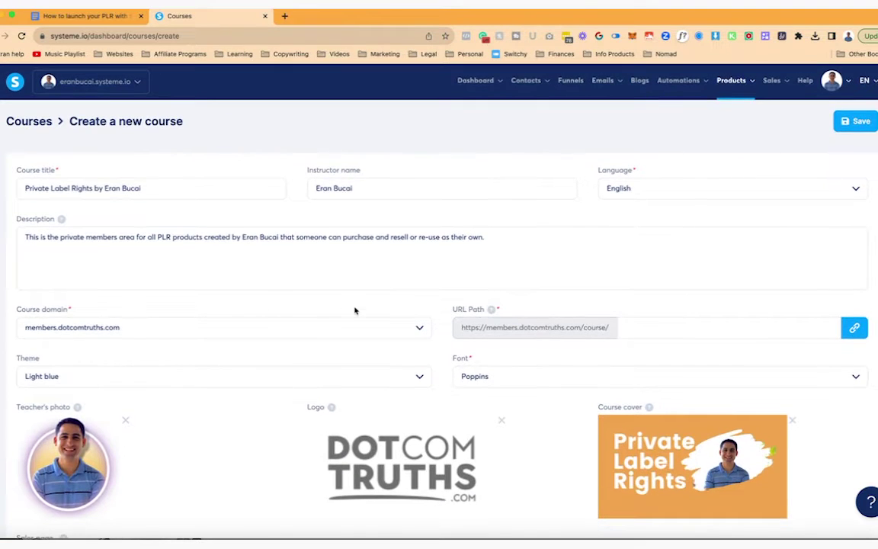
{"action": "scroll", "coordinate": [355, 308], "scroll_direction": "down", "scroll_amount": 8}
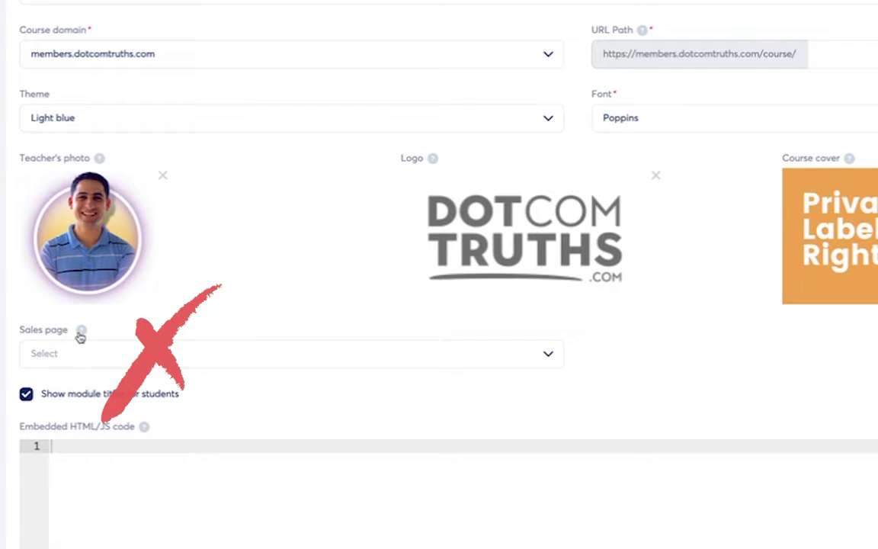
{"action": "scroll", "coordinate": [748, 353], "scroll_direction": "up", "scroll_amount": 5}
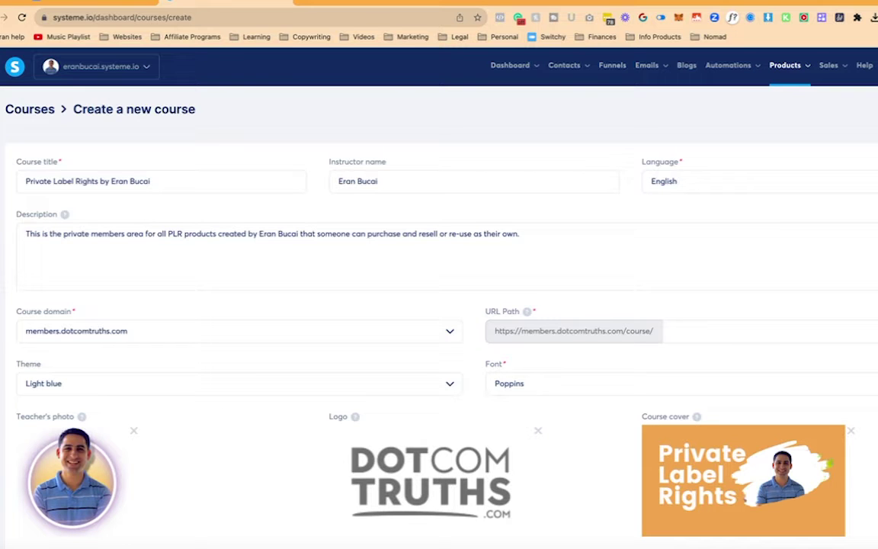
{"action": "scroll", "coordinate": [329, 276], "scroll_direction": "down", "scroll_amount": 5}
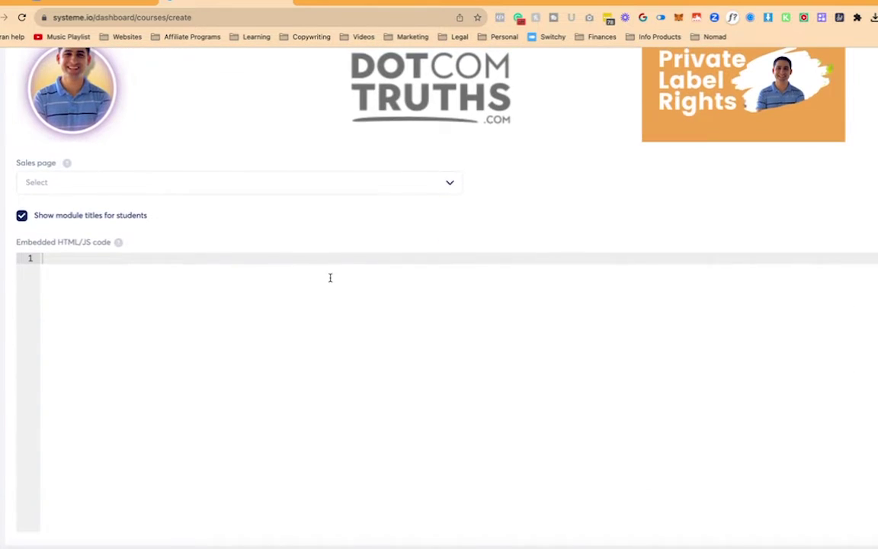
- Set the URL path to the instructor's first name followed by "-private-label-rights-products" and save the course
{"action": "scroll", "coordinate": [352, 255], "scroll_direction": "up", "scroll_amount": 5}
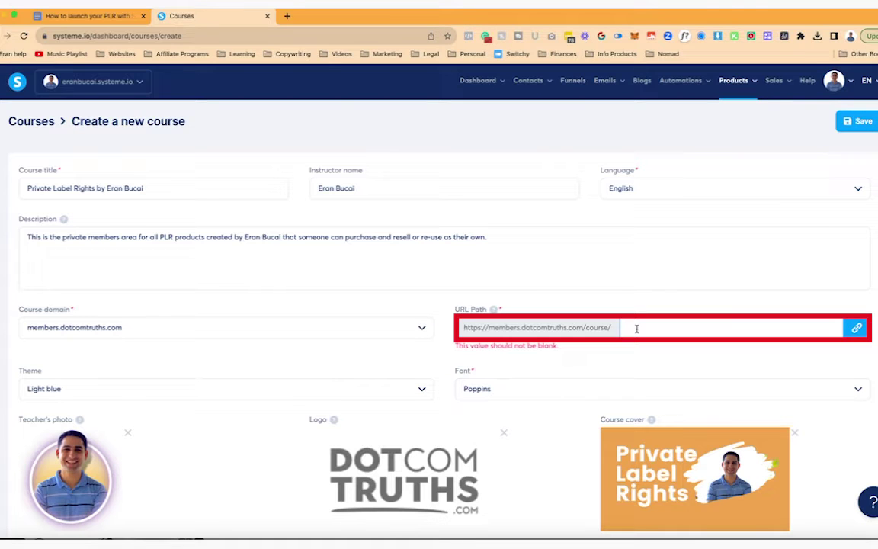
{"action": "left_click", "coordinate": [636, 328]}
{"action": "type", "text": "eran-private-label-rights-products"}
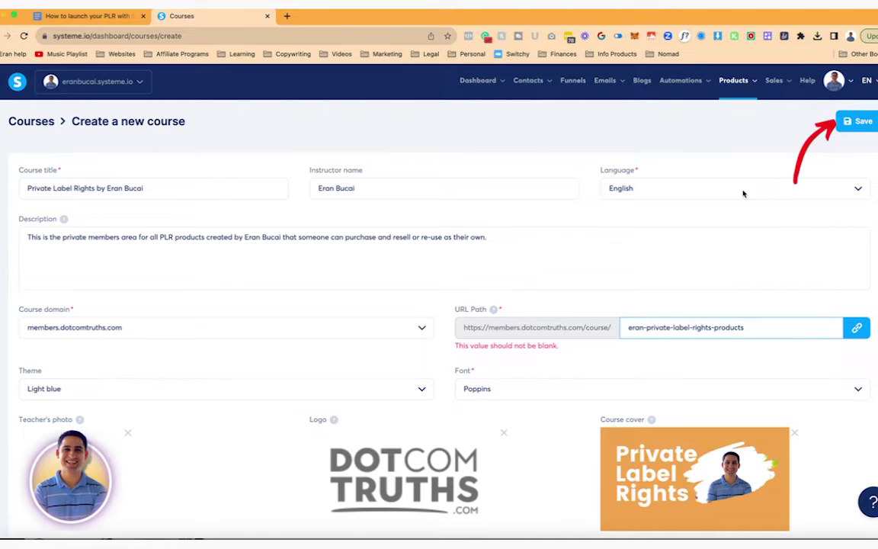
{"action": "left_click", "coordinate": [859, 121]}
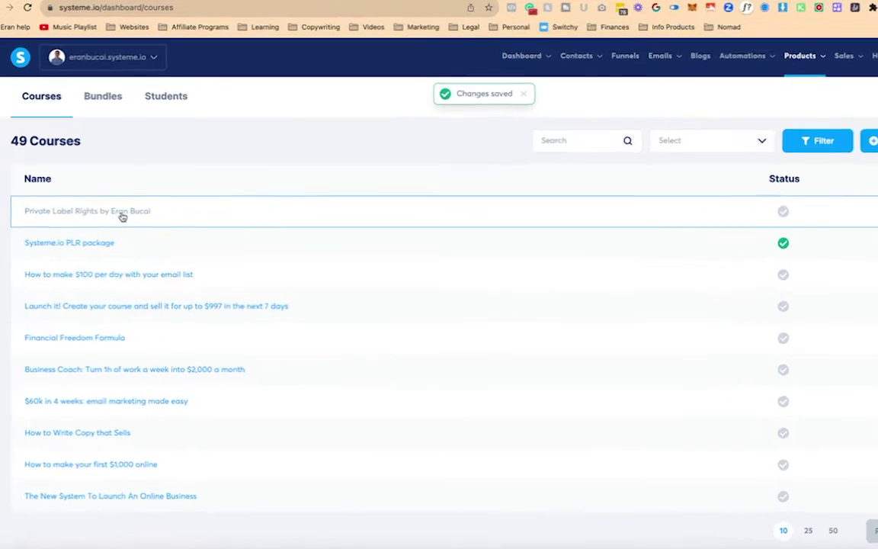
- Open the new Private Label Rights course and create a module named "Systeme.io PLR PDF Lead Magnet Funnel"
{"action": "left_click", "coordinate": [109, 224]}
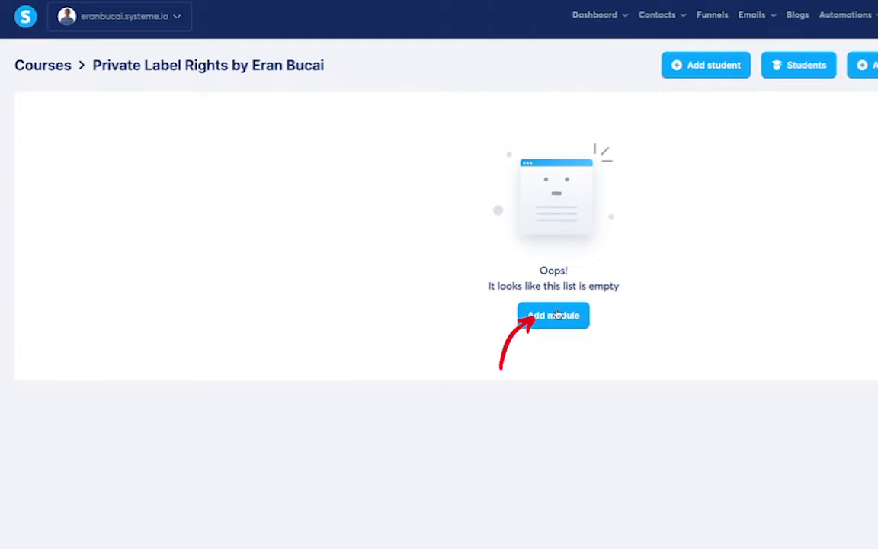
{"action": "left_click", "coordinate": [557, 314]}
{"action": "type", "text": "S"}
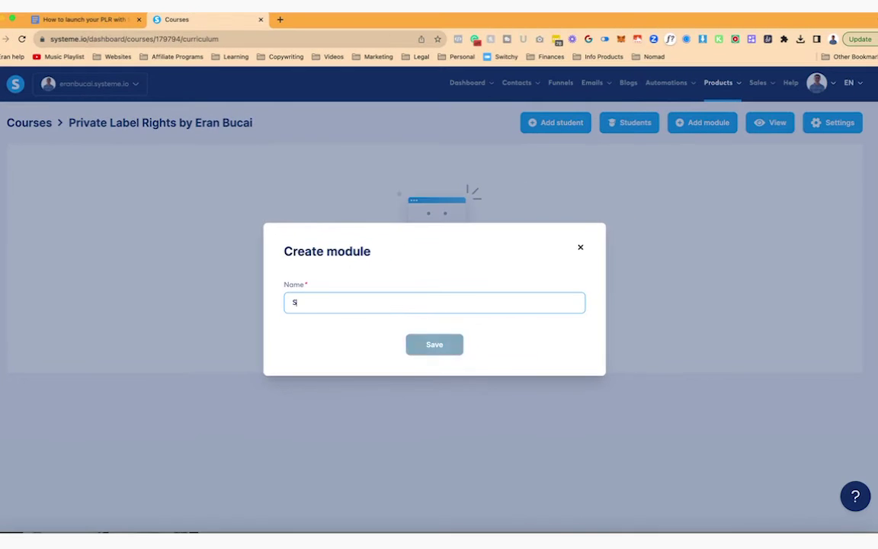
{"action": "type", "text": "ysteme.io PLR PDF Lead Magnet Funnel"}
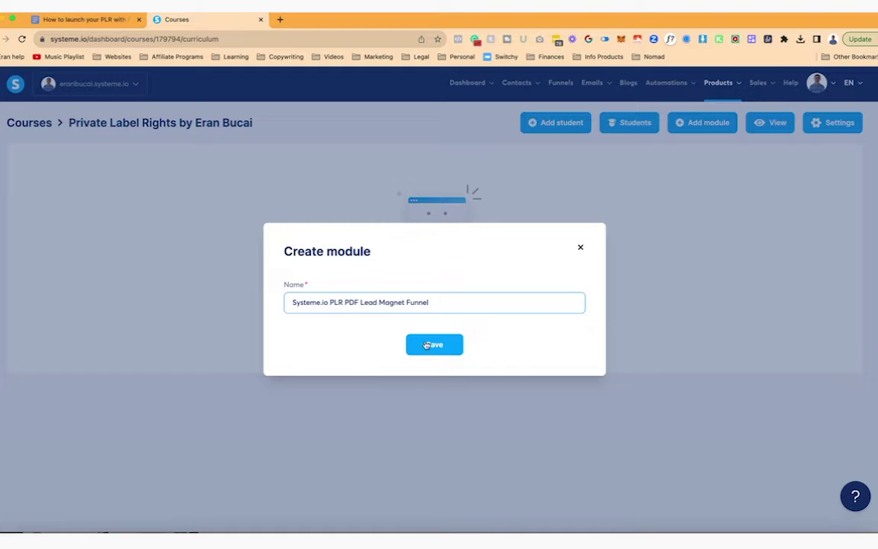
{"action": "left_click", "coordinate": [425, 344]}
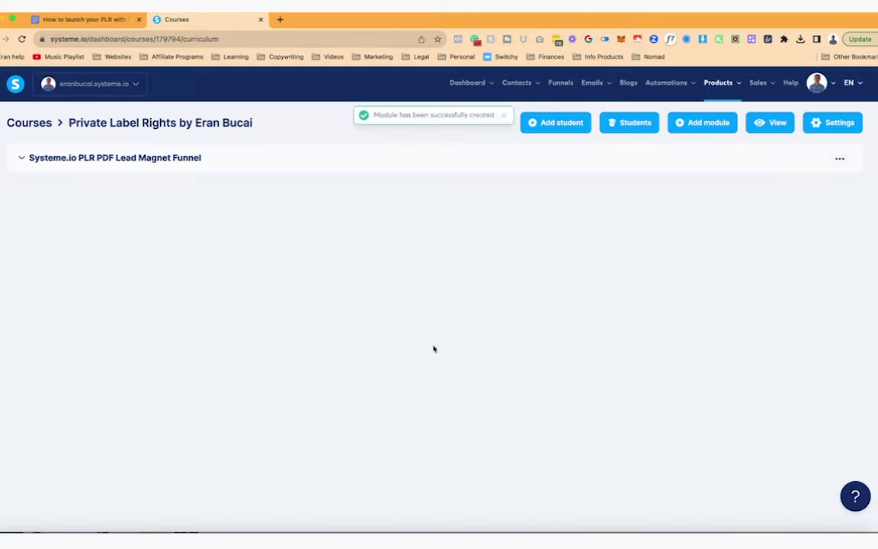
- Add a lecture named "Google Doc Template (Done-For-You Lead Magnet)" to the module, keeping the preselected template
{"action": "left_click", "coordinate": [426, 193]}
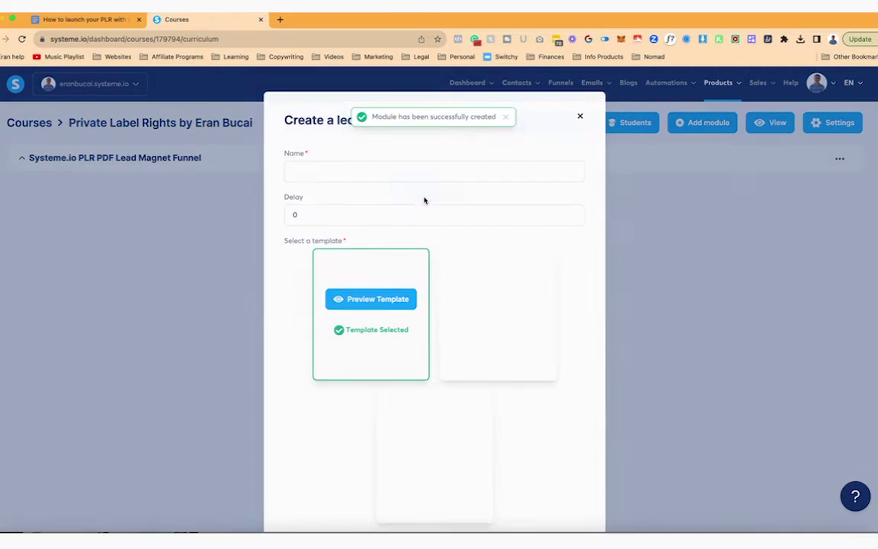
{"action": "left_click", "coordinate": [380, 171]}
{"action": "type", "text": "Google Doc Template (Done-For-You Le"}
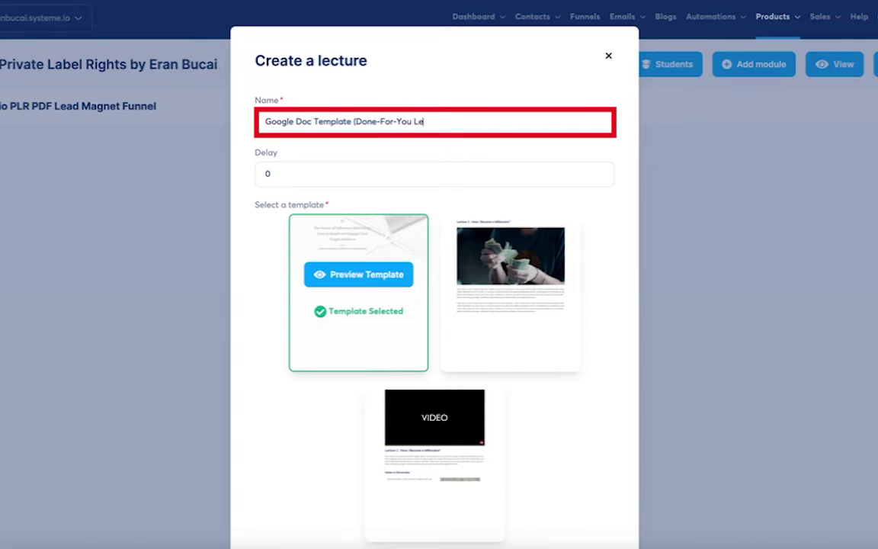
{"action": "type", "text": "agnet)"}
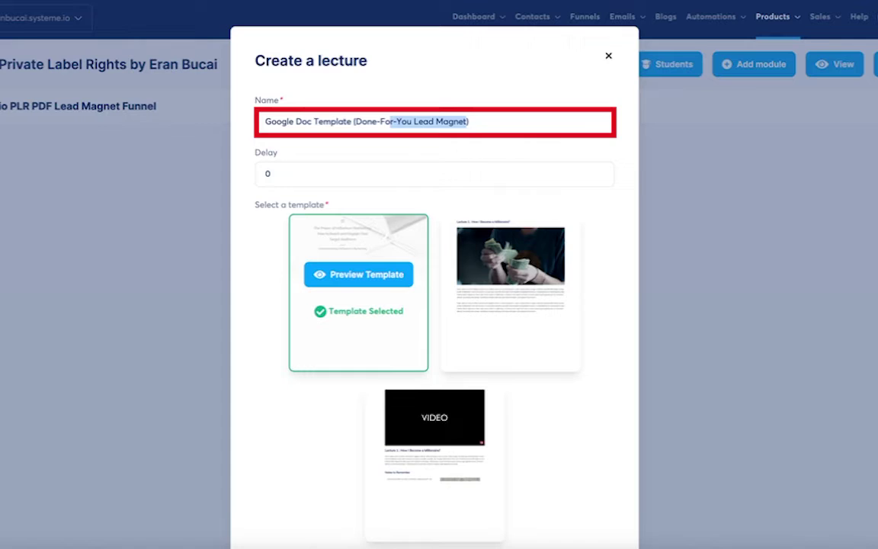
{"action": "scroll", "coordinate": [435, 463], "scroll_direction": "down", "scroll_amount": 3}
{"action": "left_click", "coordinate": [433, 484]}
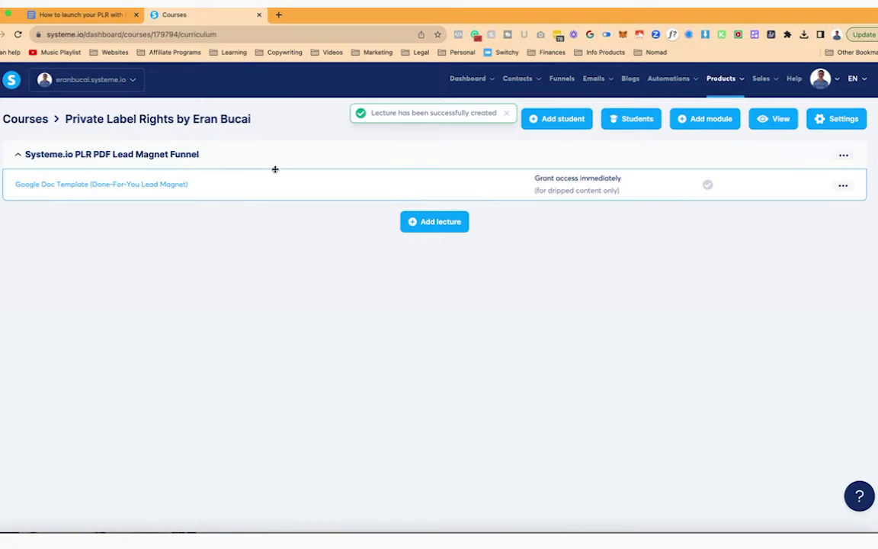
- Open the new lecture for editing and delete the template's sections to leave a blank page
{"action": "left_click", "coordinate": [139, 188]}
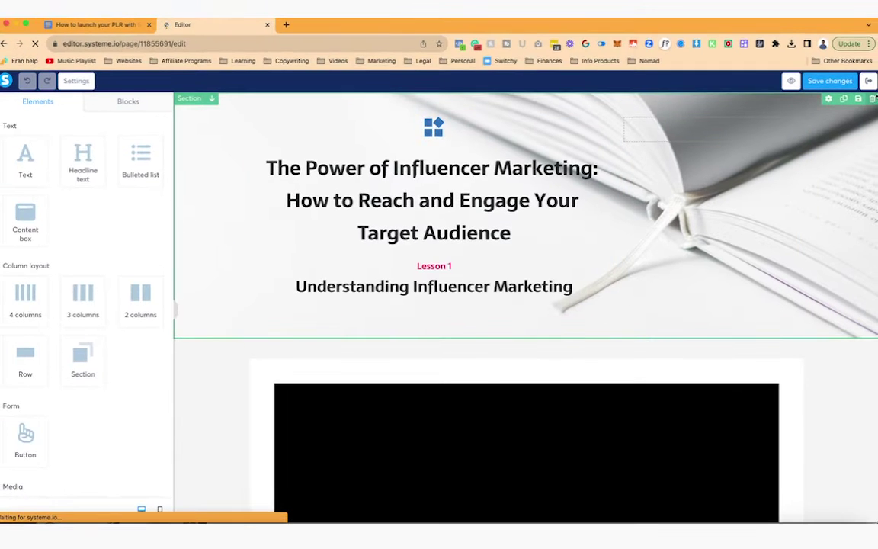
{"action": "left_click", "coordinate": [871, 98]}
{"action": "left_click", "coordinate": [524, 101]}
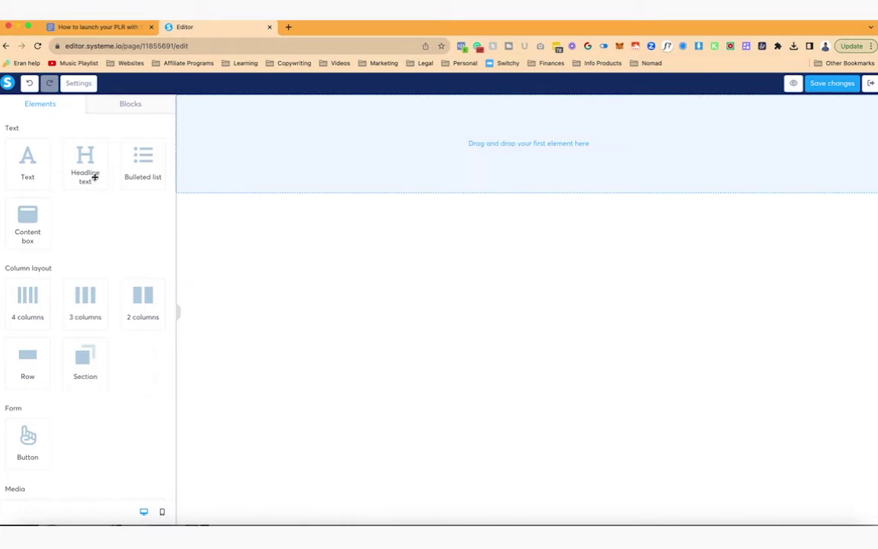
- Add a headline reading "Done-For-You Lead Magnet (Google Doc Template)" to the blank page and make it bold
{"action": "left_click_drag", "start_coordinate": [94, 176], "coordinate": [455, 161]}
{"action": "triple_click", "coordinate": [455, 136]}
{"action": "type", "text": "Done-For-"}
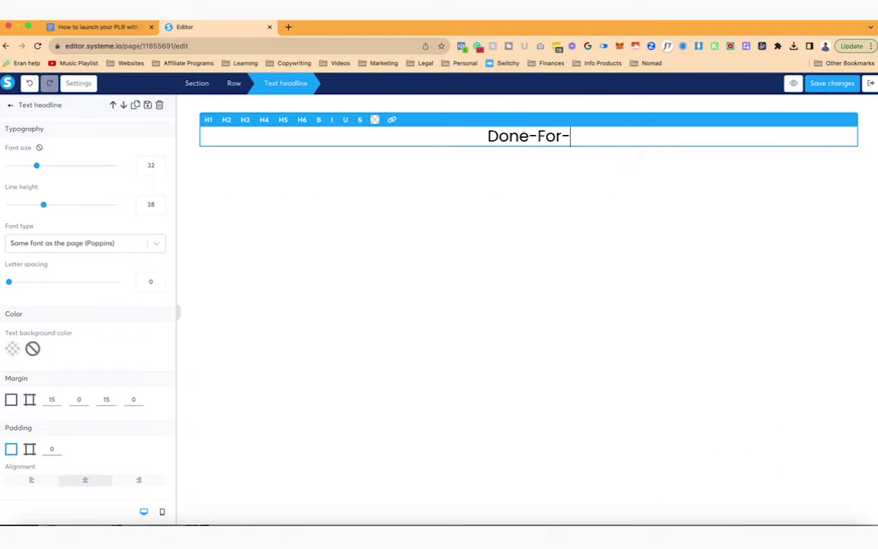
{"action": "type", "text": "You Lead Magnet (Google Doc T"}
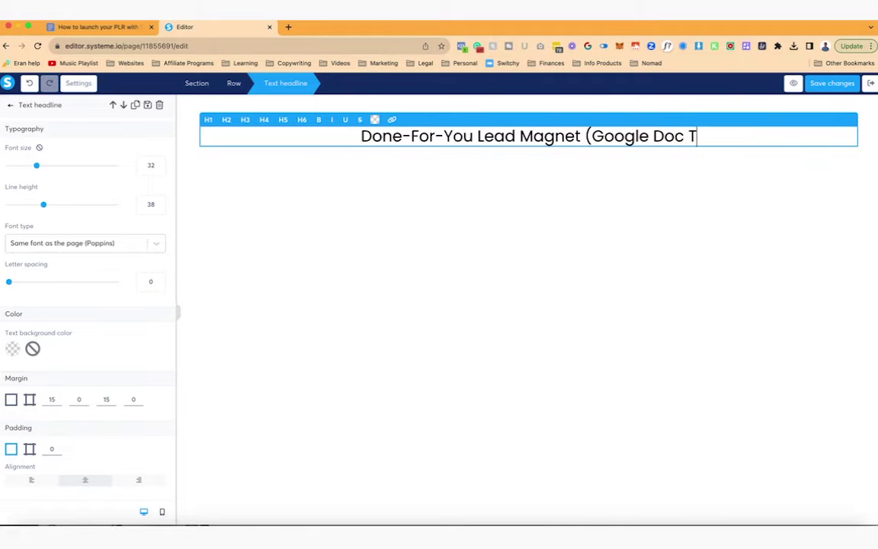
{"action": "type", "text": "emplate)"}
{"action": "key", "text": "super+a"}
{"action": "key", "text": "super+b"}
{"action": "left_click", "coordinate": [267, 124]}
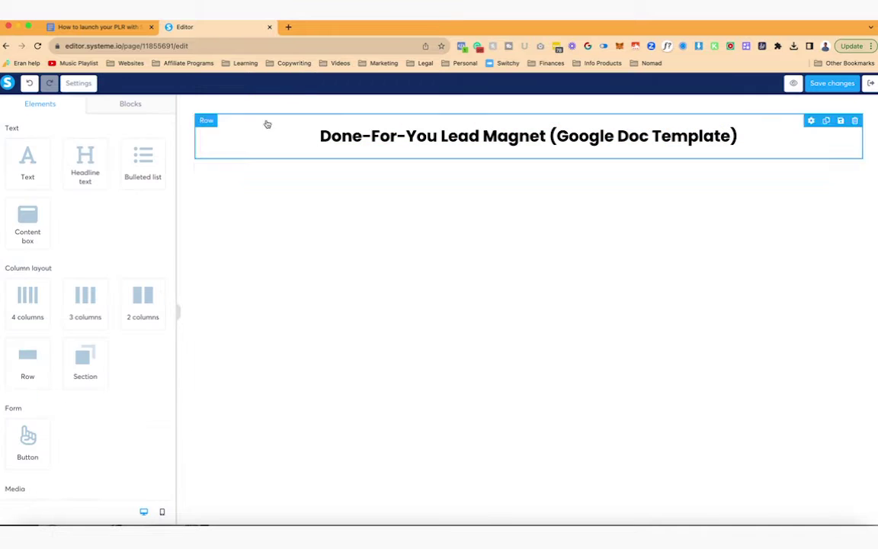
- Switch to the Google Docs document "How to launch your PLR with Systeme.io" and look over its opening part
{"action": "left_click", "coordinate": [98, 28]}
{"action": "scroll", "coordinate": [597, 314], "scroll_direction": "down", "scroll_amount": 1}
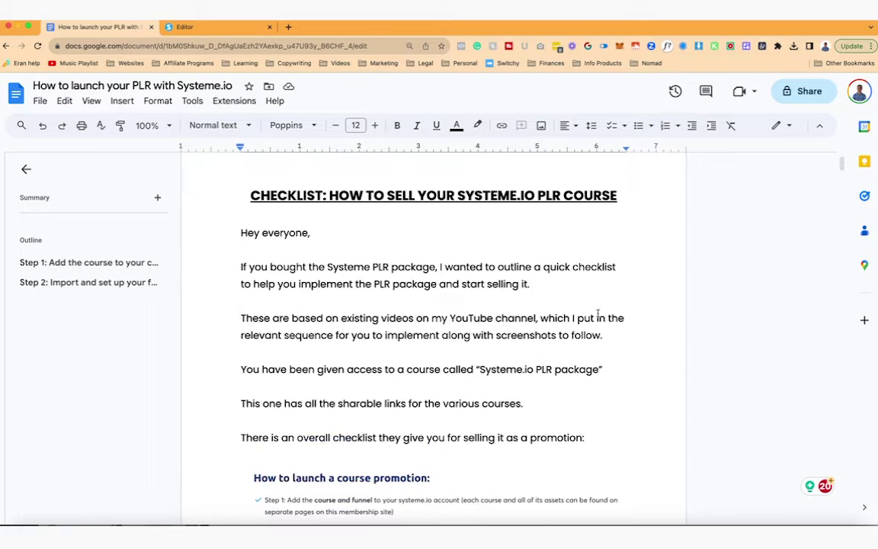
{"action": "scroll", "coordinate": [597, 312], "scroll_direction": "up", "scroll_amount": 1}
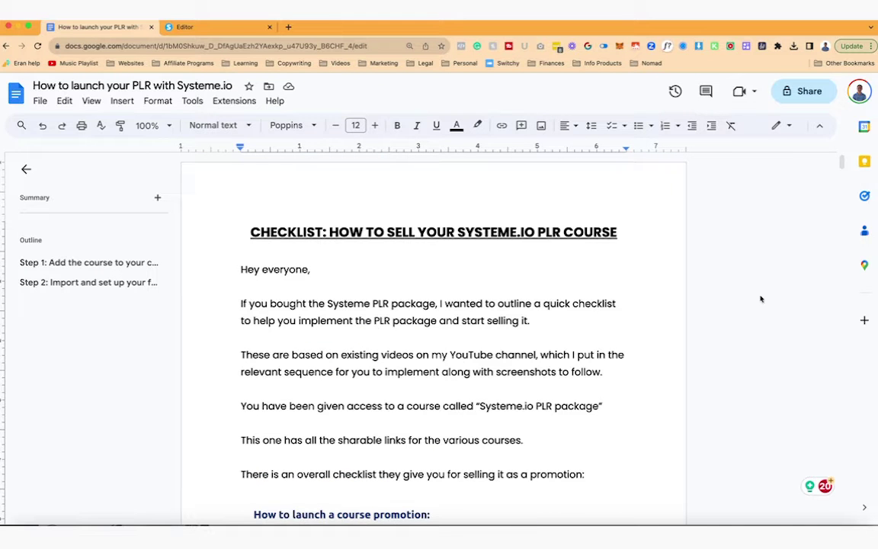
- Share the Google Doc with anyone with the link as viewer and copy its link
{"action": "left_click", "coordinate": [801, 91]}
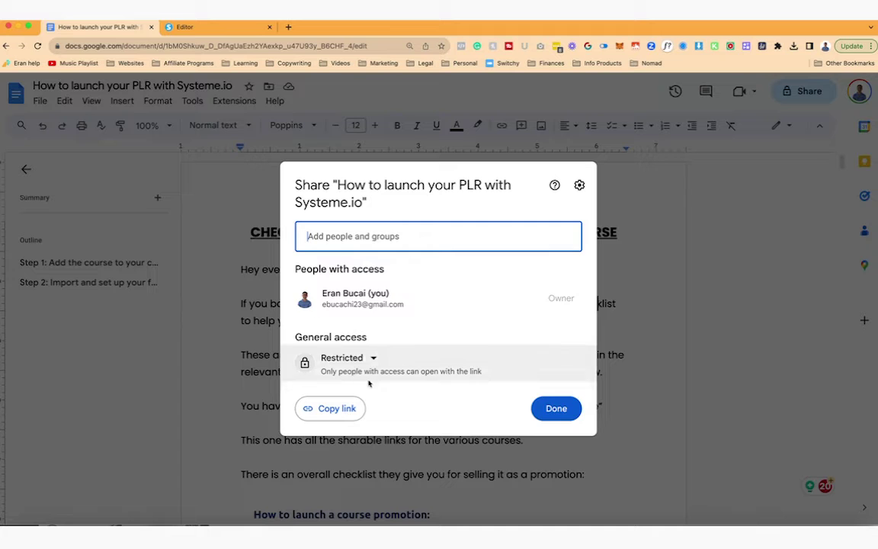
{"action": "left_click", "coordinate": [372, 358]}
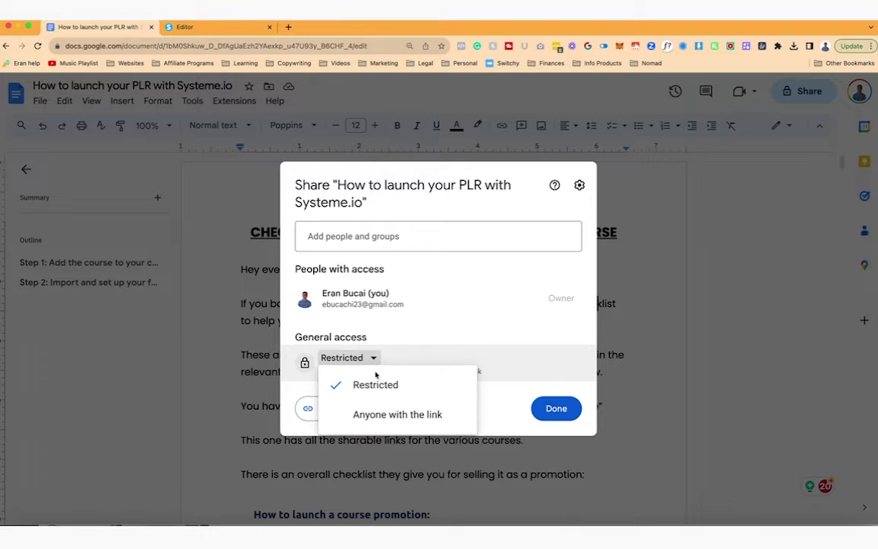
{"action": "left_click", "coordinate": [379, 420]}
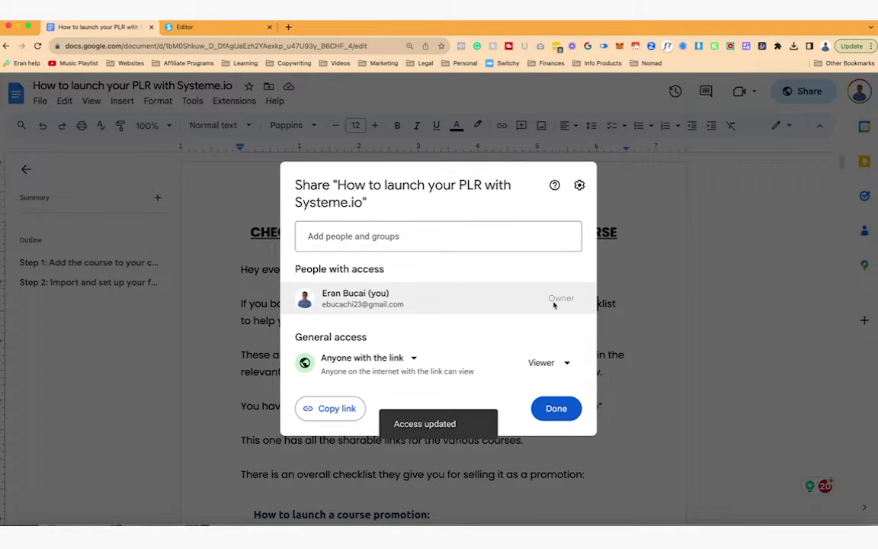
{"action": "left_click", "coordinate": [328, 408]}
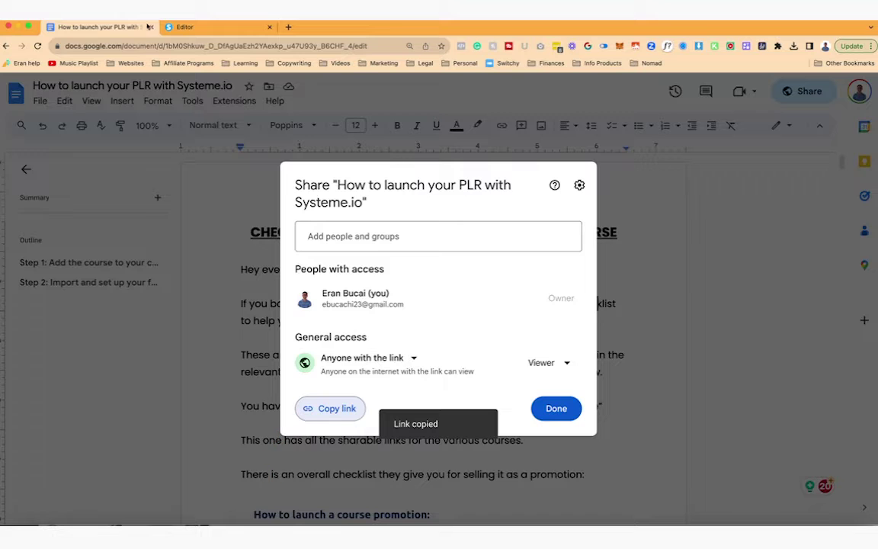
- Switch to the systeme.io editor and insert the saved "zoom button (template)" block beneath the headline
{"action": "left_click", "coordinate": [192, 28]}
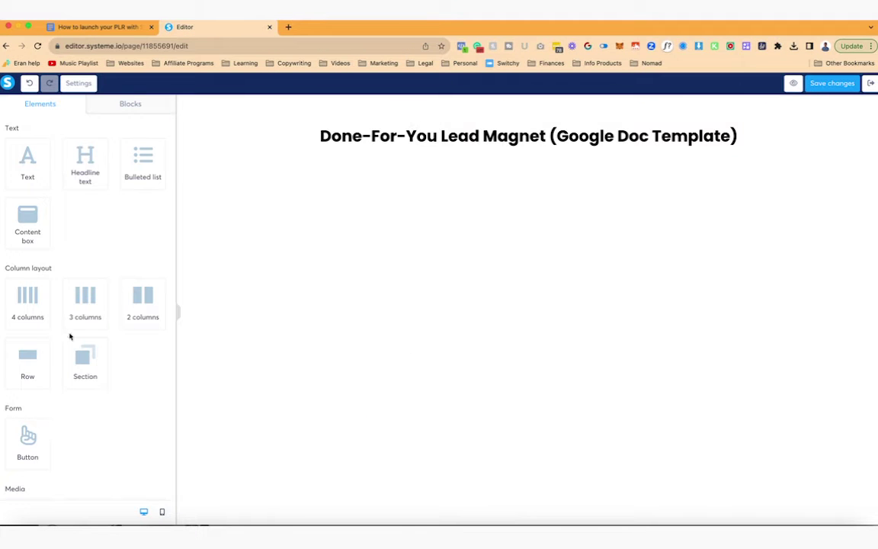
{"action": "left_click", "coordinate": [130, 105]}
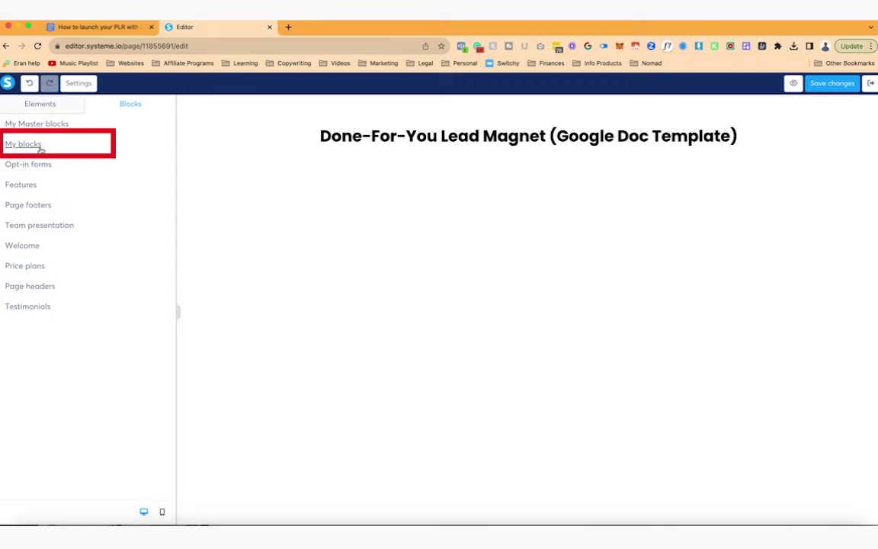
{"action": "left_click", "coordinate": [25, 144]}
{"action": "left_click", "coordinate": [99, 136]}
{"action": "type", "text": "button"}
{"action": "scroll", "coordinate": [84, 229], "scroll_direction": "down", "scroll_amount": 10}
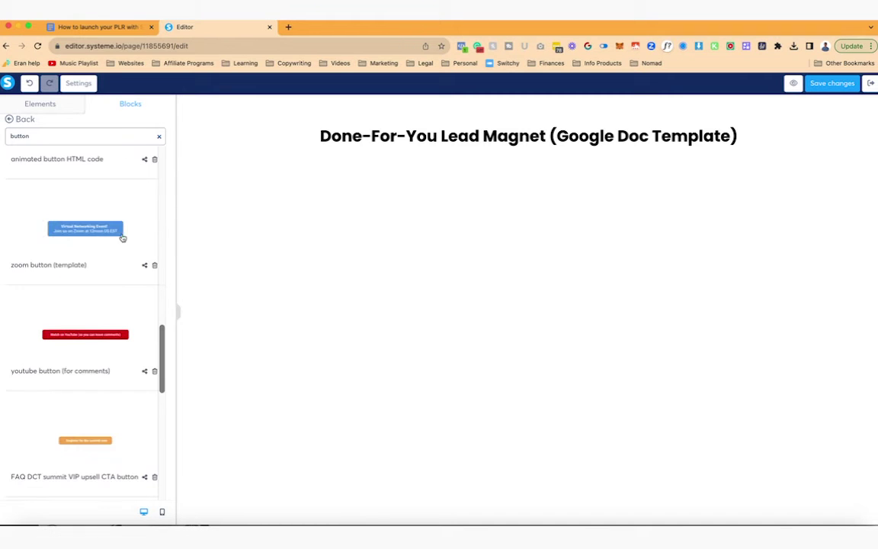
{"action": "left_click_drag", "start_coordinate": [120, 235], "coordinate": [515, 152]}
- Replace the inserted button's Zoom URL with the copied Google Doc link
{"action": "left_click", "coordinate": [526, 187]}
{"action": "triple_click", "coordinate": [105, 183]}
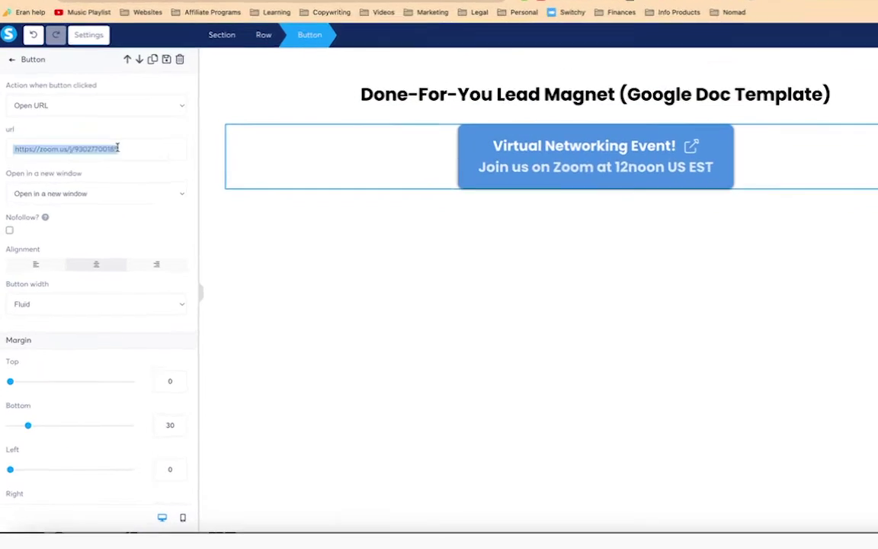
{"action": "key", "text": "super+v"}
- Change the button text to "Click here to open the Google Doc Template"
{"action": "scroll", "coordinate": [155, 298], "scroll_direction": "down", "scroll_amount": 3}
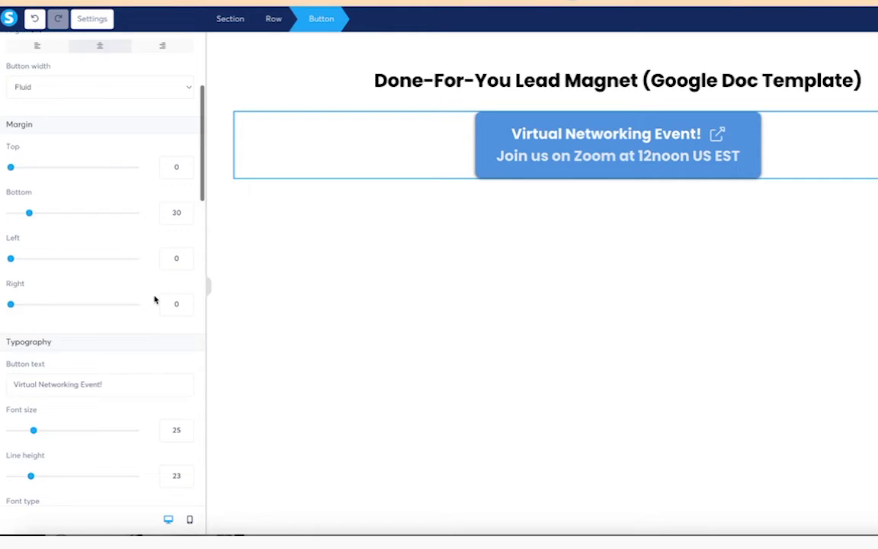
{"action": "scroll", "coordinate": [155, 298], "scroll_direction": "up", "scroll_amount": 2}
{"action": "scroll", "coordinate": [154, 286], "scroll_direction": "down", "scroll_amount": 5}
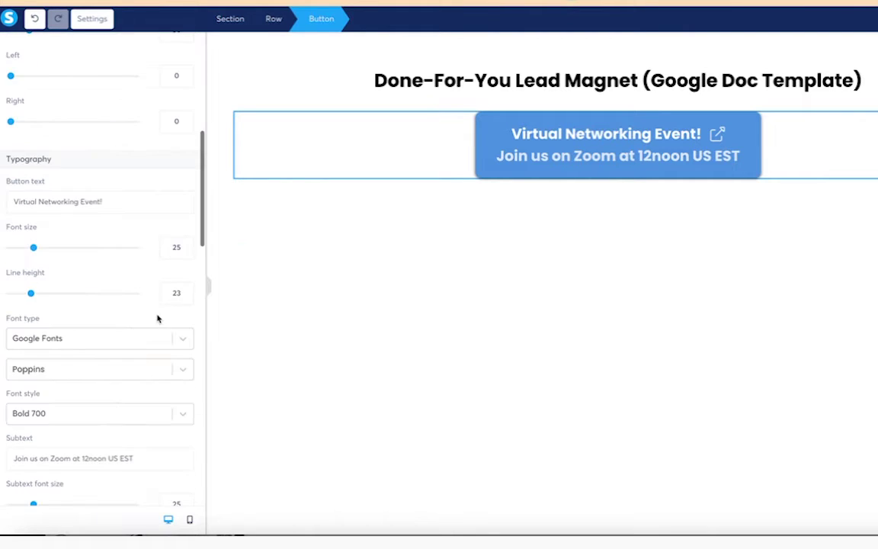
{"action": "scroll", "coordinate": [158, 317], "scroll_direction": "up", "scroll_amount": 1}
{"action": "triple_click", "coordinate": [131, 263]}
{"action": "type", "text": "CLick"}
{"action": "key", "text": "super+a"}
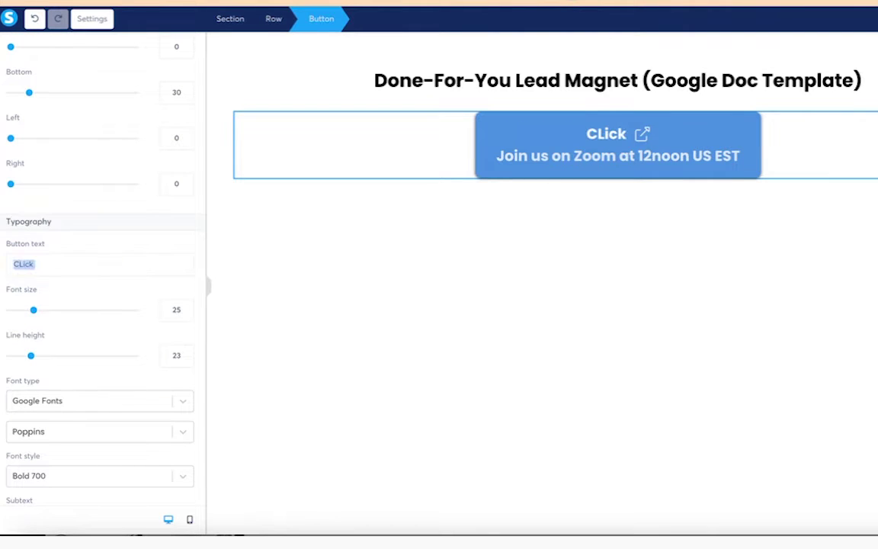
{"action": "type", "text": "Click here to open the Google Doc Template"}
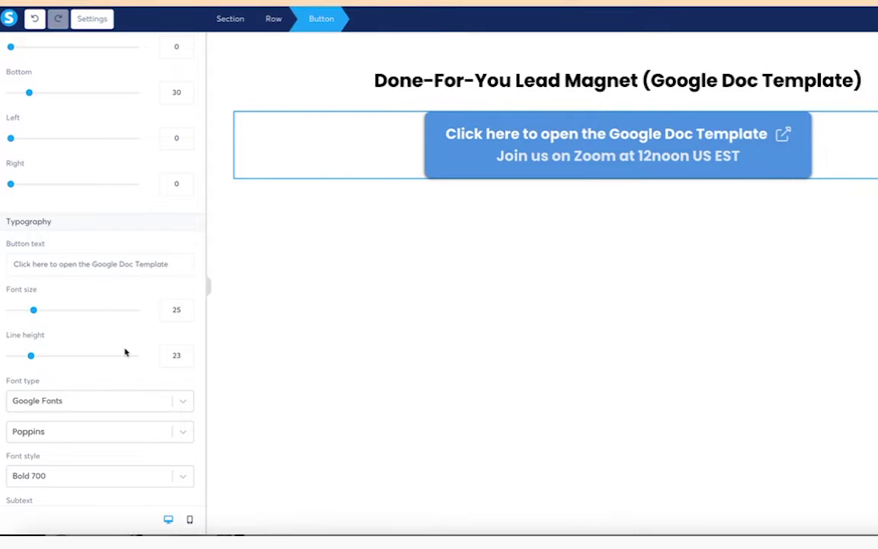
- Remove the "Join us on Zoom at 12noon US EST" subtext from the button
{"action": "scroll", "coordinate": [125, 352], "scroll_direction": "down", "scroll_amount": 4}
{"action": "scroll", "coordinate": [126, 352], "scroll_direction": "down", "scroll_amount": 6}
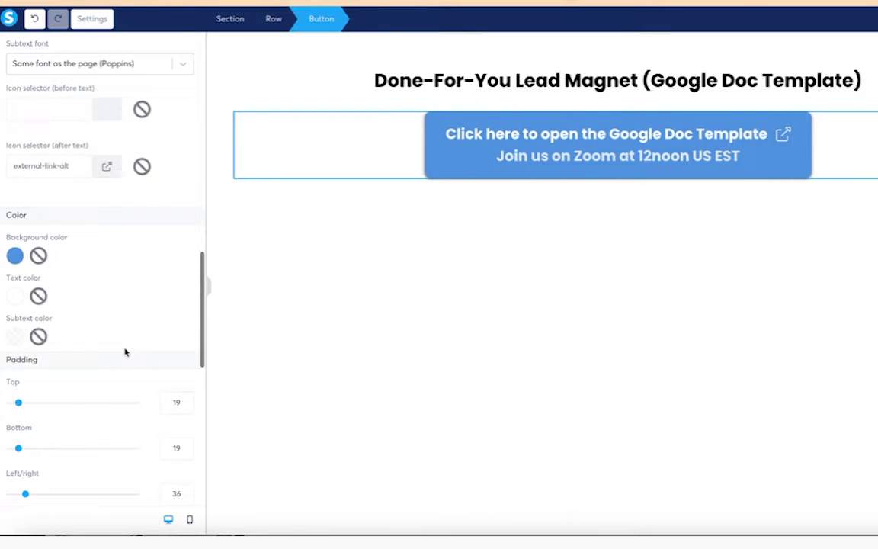
{"action": "scroll", "coordinate": [126, 352], "scroll_direction": "up", "scroll_amount": 2}
{"action": "scroll", "coordinate": [126, 352], "scroll_direction": "up", "scroll_amount": 3}
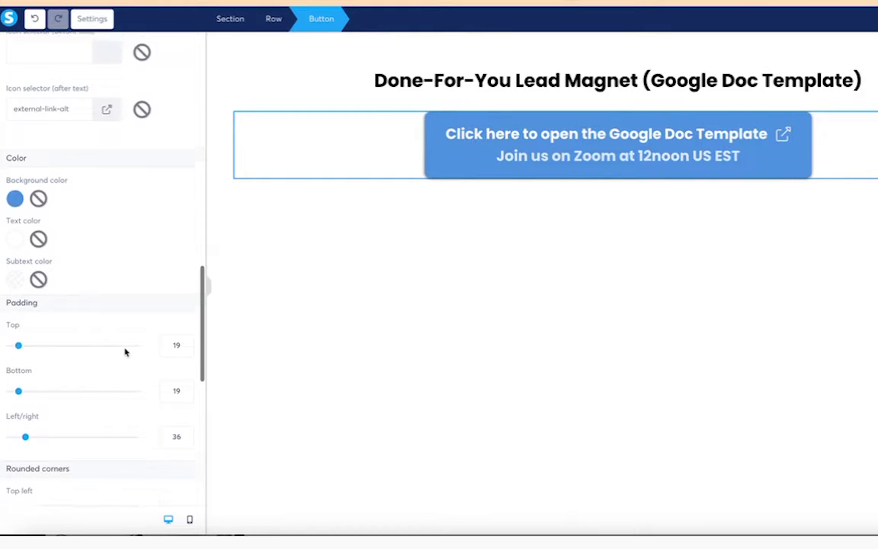
{"action": "scroll", "coordinate": [125, 352], "scroll_direction": "down", "scroll_amount": 3}
{"action": "scroll", "coordinate": [125, 352], "scroll_direction": "down", "scroll_amount": 4}
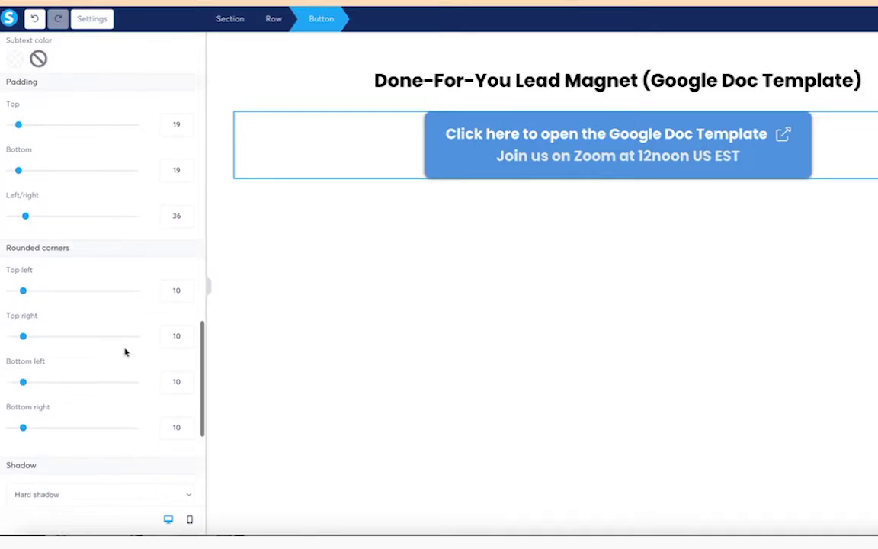
{"action": "scroll", "coordinate": [113, 385], "scroll_direction": "up", "scroll_amount": 4}
{"action": "scroll", "coordinate": [114, 386], "scroll_direction": "up", "scroll_amount": 4}
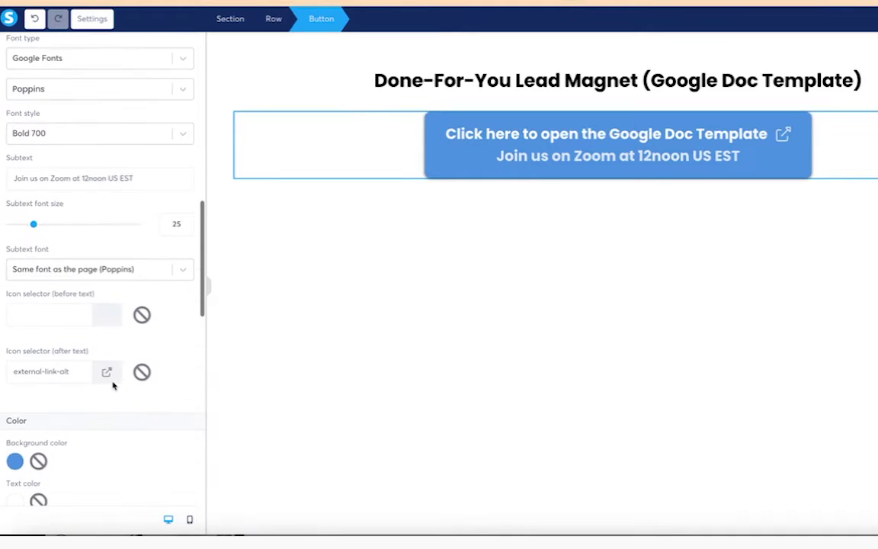
{"action": "triple_click", "coordinate": [131, 234]}
{"action": "key", "text": "BackSpace"}
- Find a download icon and place cloud-download-alt before the button's text
{"action": "scroll", "coordinate": [161, 306], "scroll_direction": "down", "scroll_amount": 1}
{"action": "scroll", "coordinate": [161, 306], "scroll_direction": "down", "scroll_amount": 1}
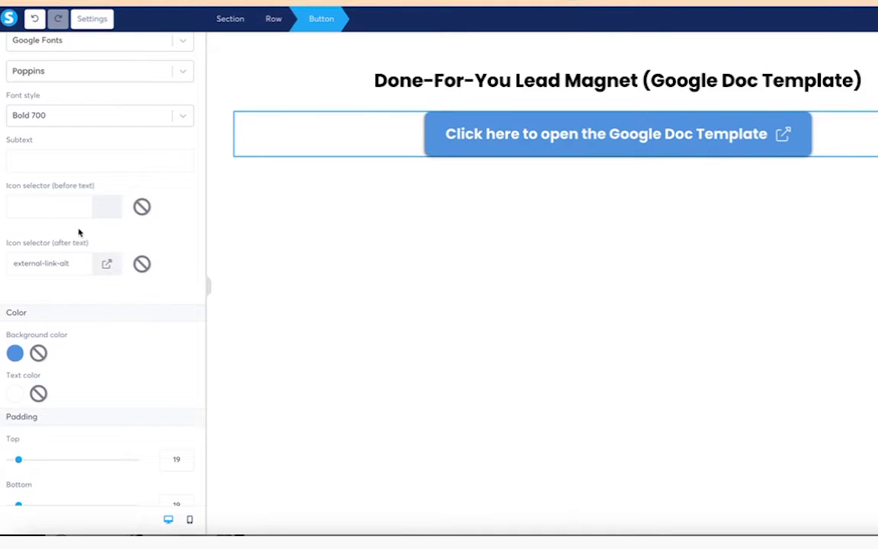
{"action": "left_click", "coordinate": [76, 211]}
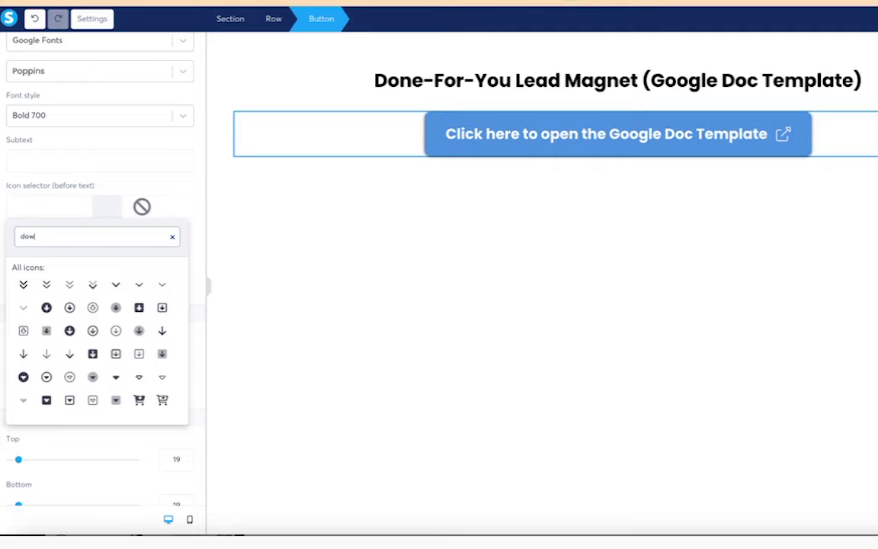
{"action": "scroll", "coordinate": [107, 320], "scroll_direction": "up", "scroll_amount": 1}
{"action": "scroll", "coordinate": [121, 336], "scroll_direction": "down", "scroll_amount": 4}
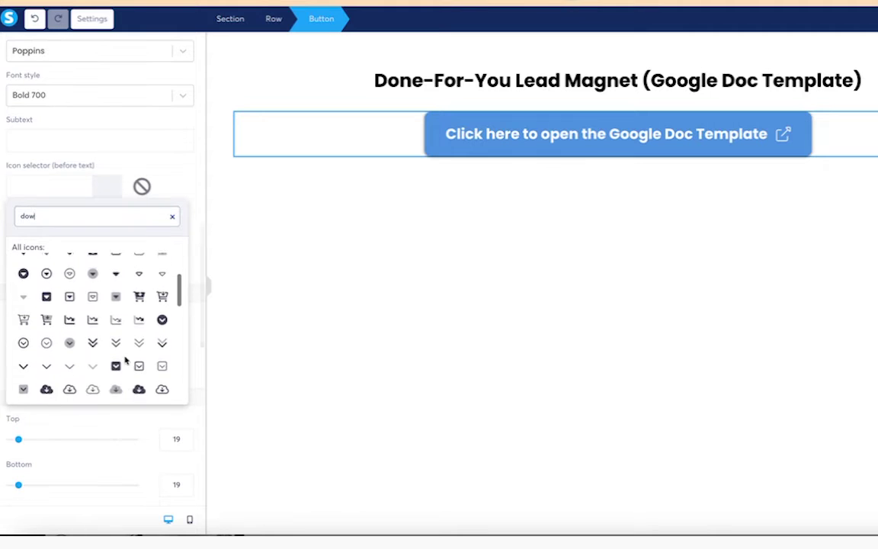
{"action": "left_click", "coordinate": [140, 348]}
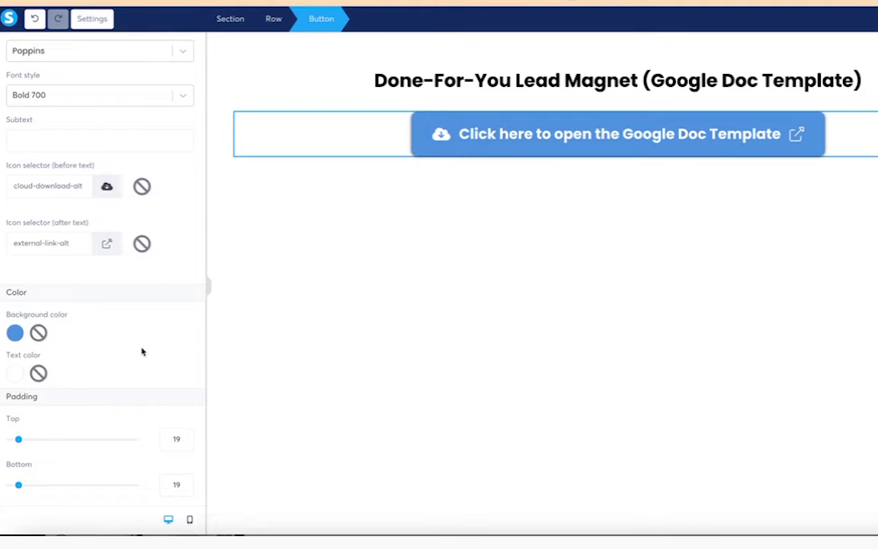
- Insert a text element between the headline and the button reading "This is the Google Doc with which I created the PDF from."
{"action": "left_click", "coordinate": [436, 271]}
{"action": "left_click_drag", "start_coordinate": [56, 93], "coordinate": [443, 89]}
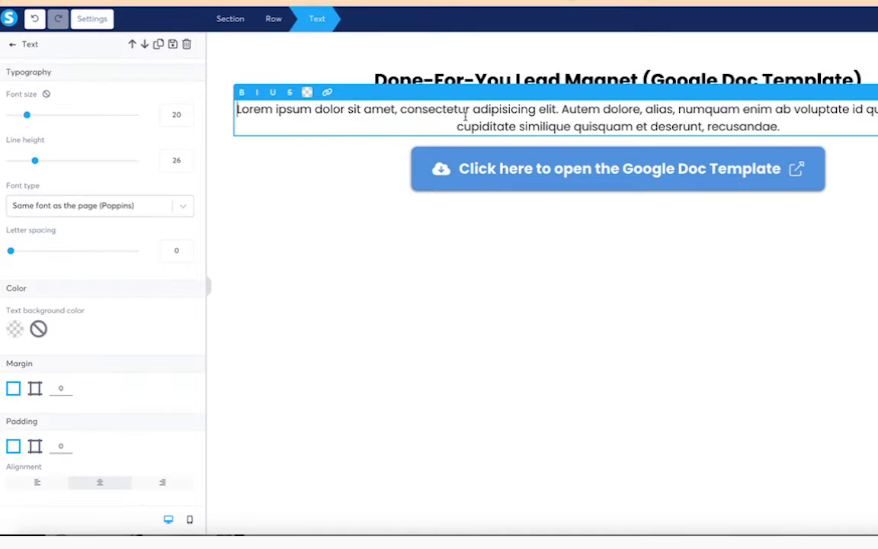
{"action": "key", "text": "ctrl+a"}
{"action": "type", "text": "Th"}
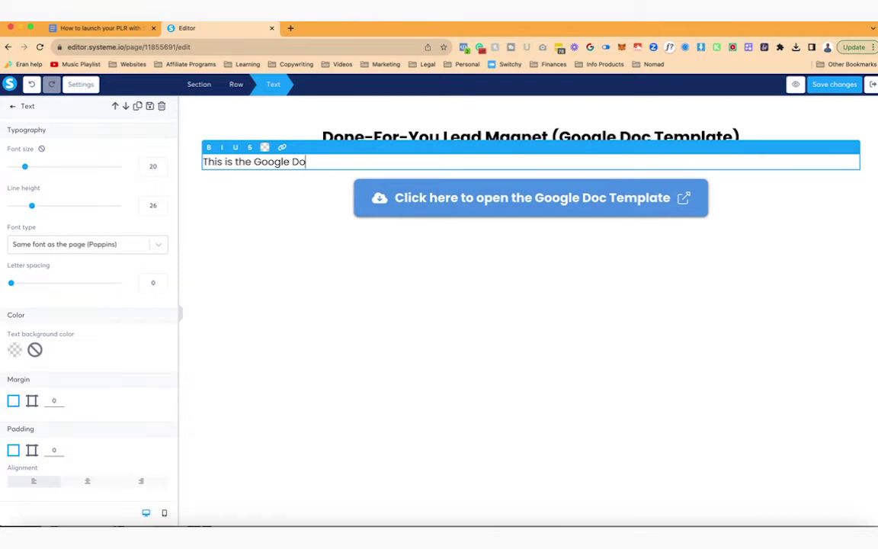
{"action": "type", "text": "is is the Google Doc with which I c"}
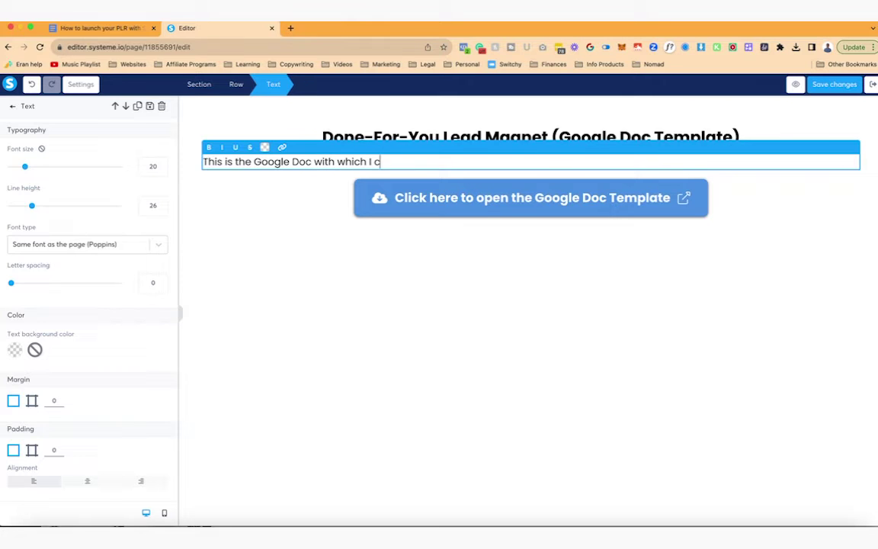
{"action": "type", "text": "reated the PDF f"}
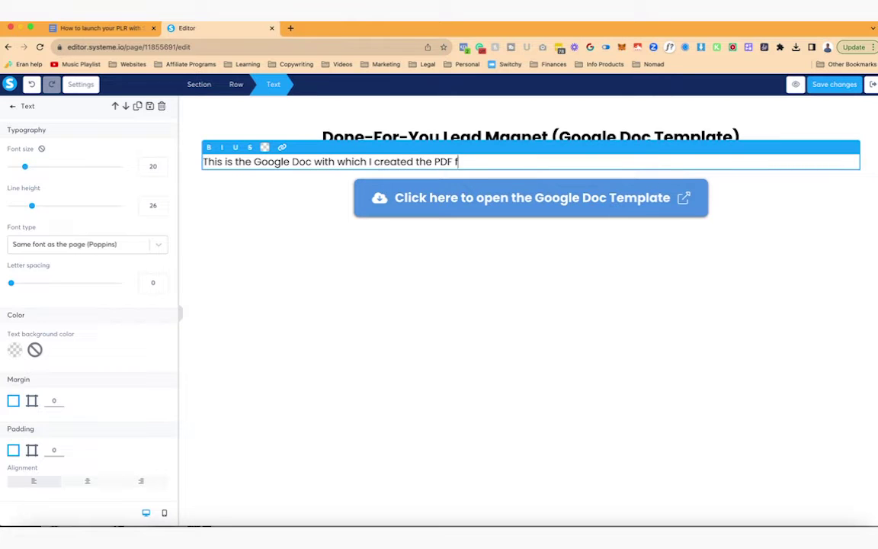
{"action": "type", "text": "rom."}
- Add a second paragraph to the text, reading "You can customize this as you wish."
{"action": "key", "text": "Return"}
{"action": "key", "text": "Return"}
{"action": "type", "text": "You can customize this as you"}
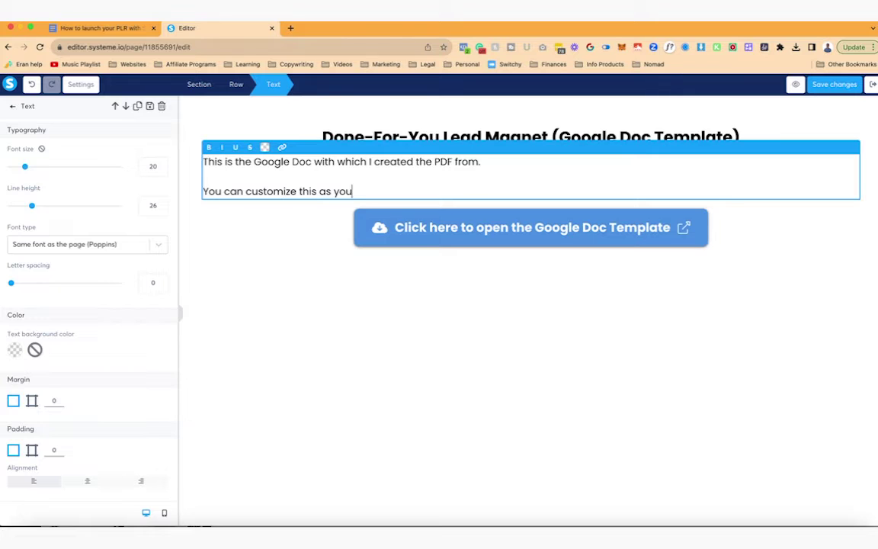
{"action": "type", "text": " wish."}
- Add the paragraph "I do recommend you leave the screenshots, as this will save you a ton of time."
{"action": "key", "text": "Return"}
{"action": "key", "text": "Return"}
{"action": "type", "text": "I do recommend you leave the screenshots, as this will save y"}
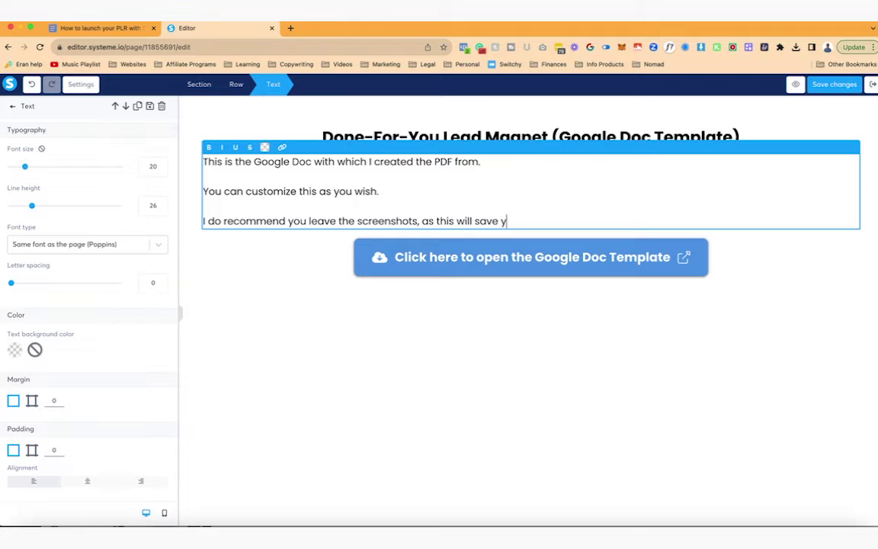
{"action": "type", "text": "."}
- Add the paragraph "I also recommend you leave the instructions as they are."
{"action": "key", "text": "Return"}
{"action": "key", "text": "Return"}
{"action": "type", "text": "I also recommend you leave the instructions as t"}
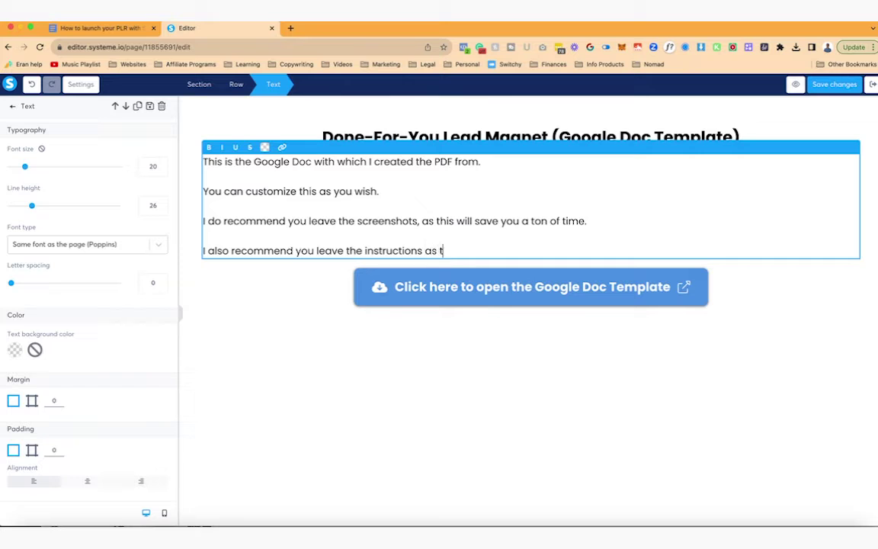
{"action": "type", "text": "re."}
- Finish the text with the line "The things to consider replacing (although optional) are:"
{"action": "key", "text": "Return"}
{"action": "key", "text": "Return"}
{"action": "type", "text": "The things to"}
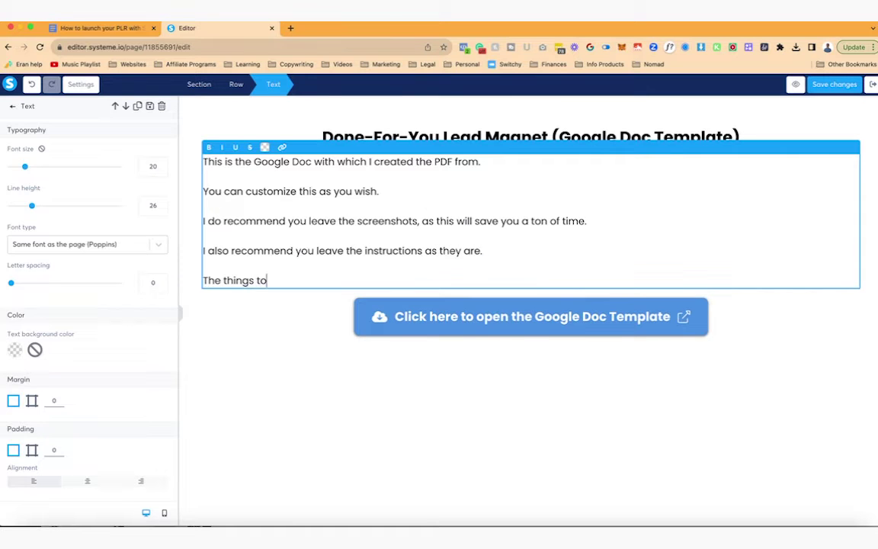
{"action": "type", "text": " consider replacing ("}
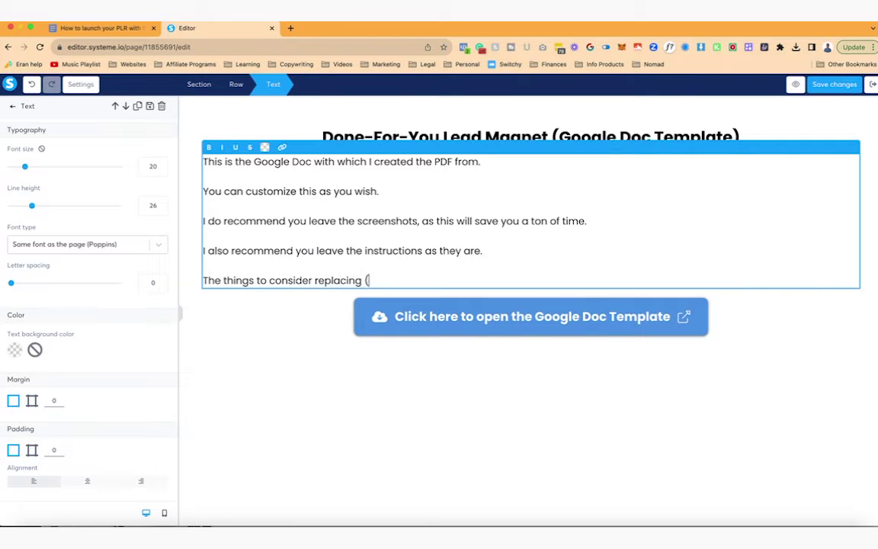
{"action": "type", "text": "although optional) are:"}
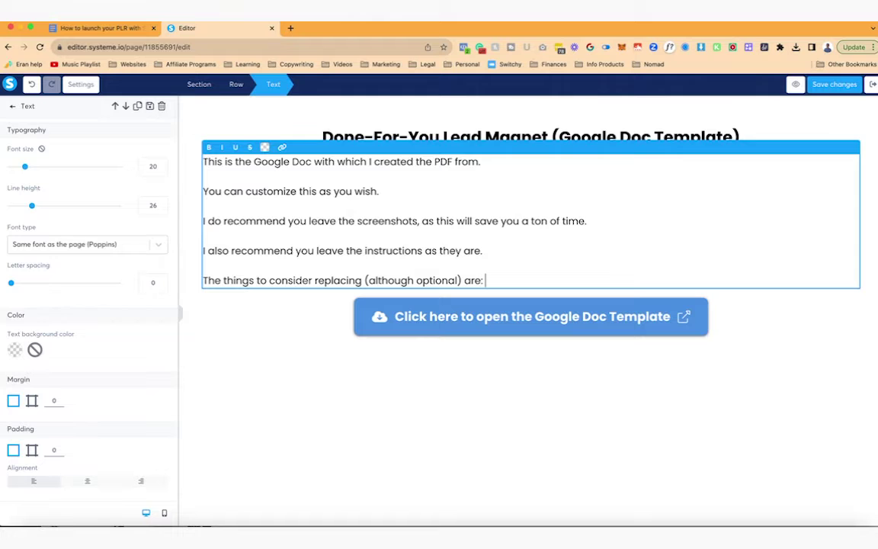
{"action": "key", "text": "Escape"}
- Add a bulleted list between the text and the button, with the first item "Your name (definitely replace that)"
{"action": "left_click_drag", "start_coordinate": [144, 160], "coordinate": [298, 290]}
{"action": "left_click", "coordinate": [301, 299]}
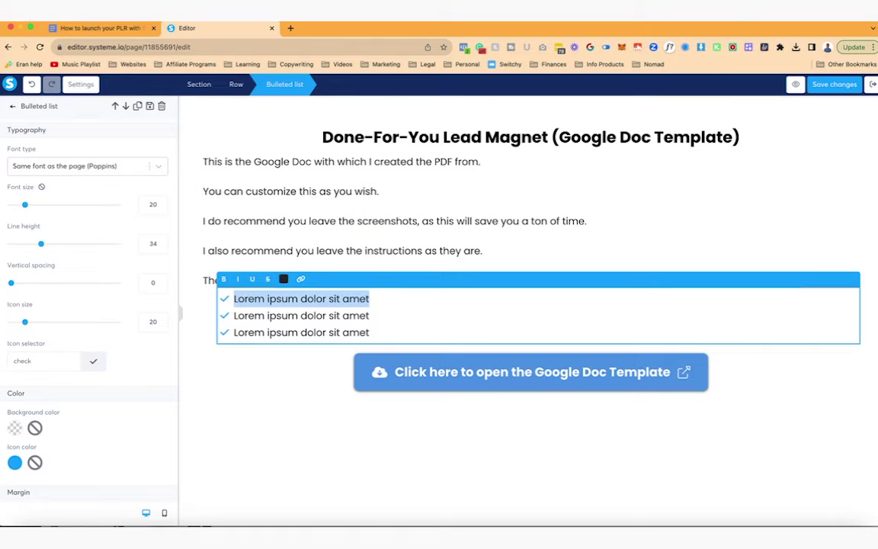
{"action": "type", "text": "Your name (de"}
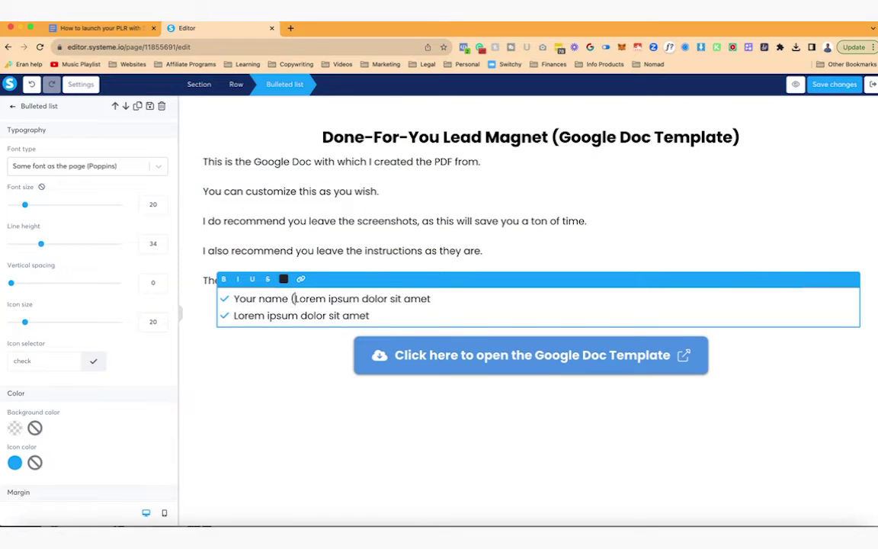
{"action": "type", "text": "finitely replace that)"}
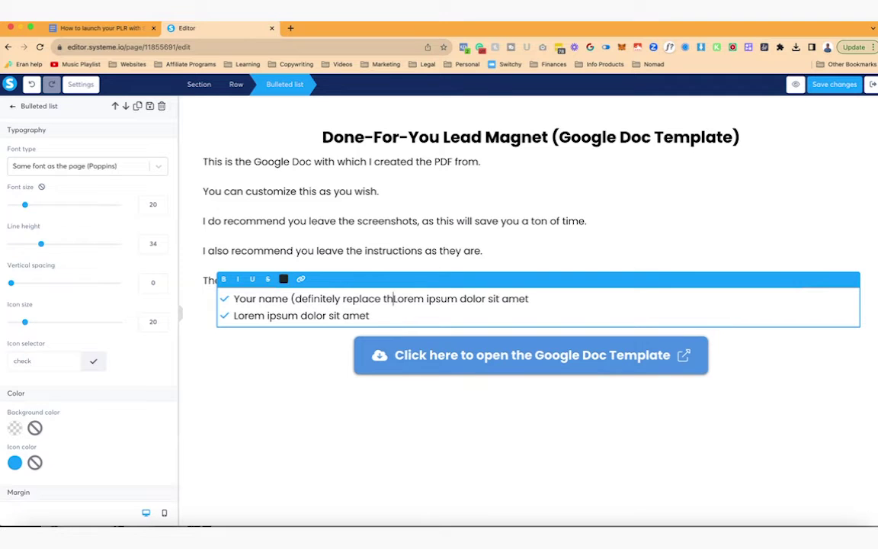
{"action": "key", "text": "Return"}
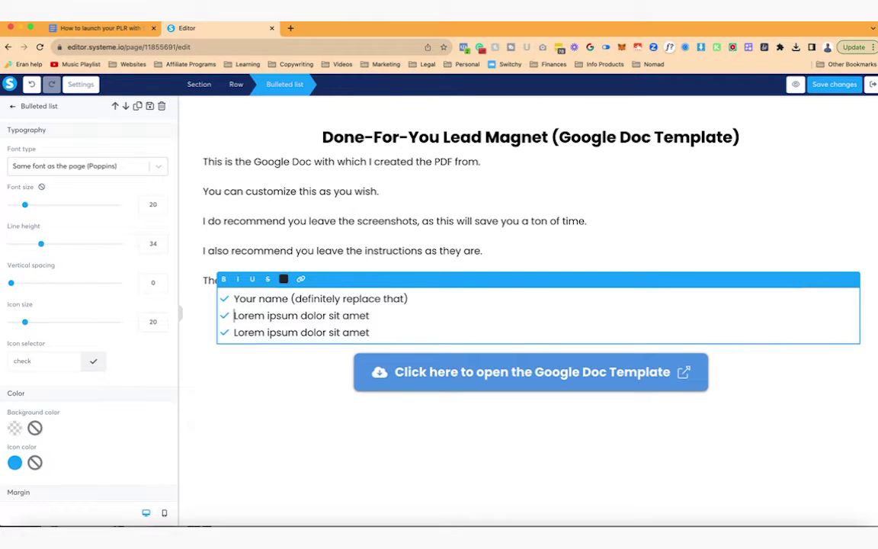
- Add the second list item "The link in the footer so it is your website or landing page"
{"action": "type", "text": "The link in the foo"}
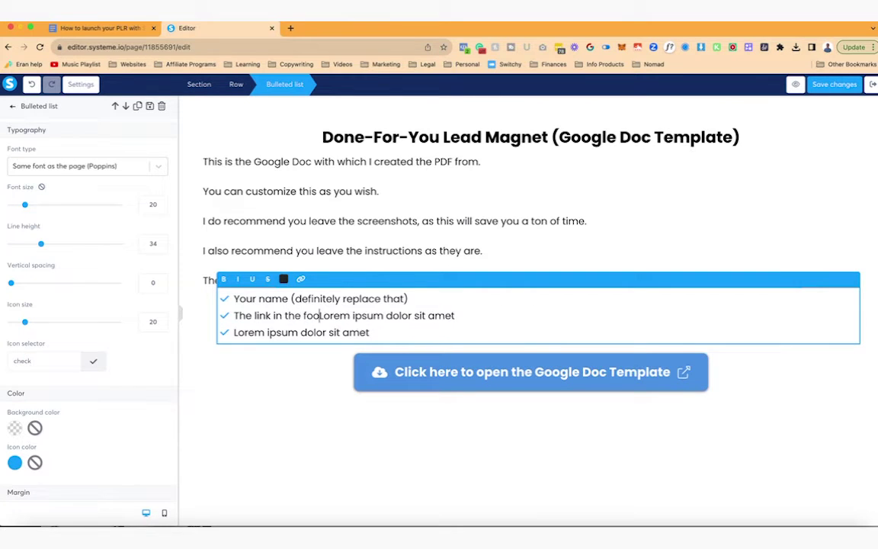
{"action": "type", "text": "ter so it is your we"}
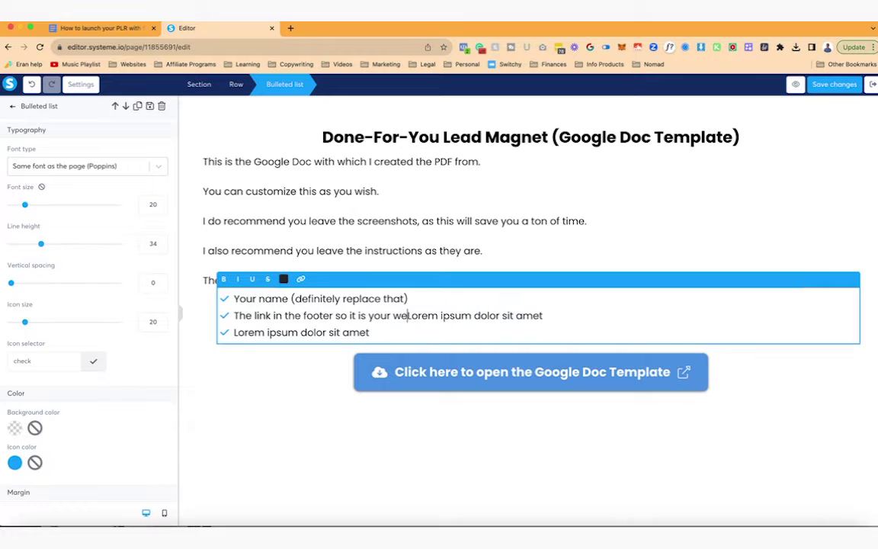
{"action": "type", "text": "bsite"}
{"action": "type", "text": " or landing page"}
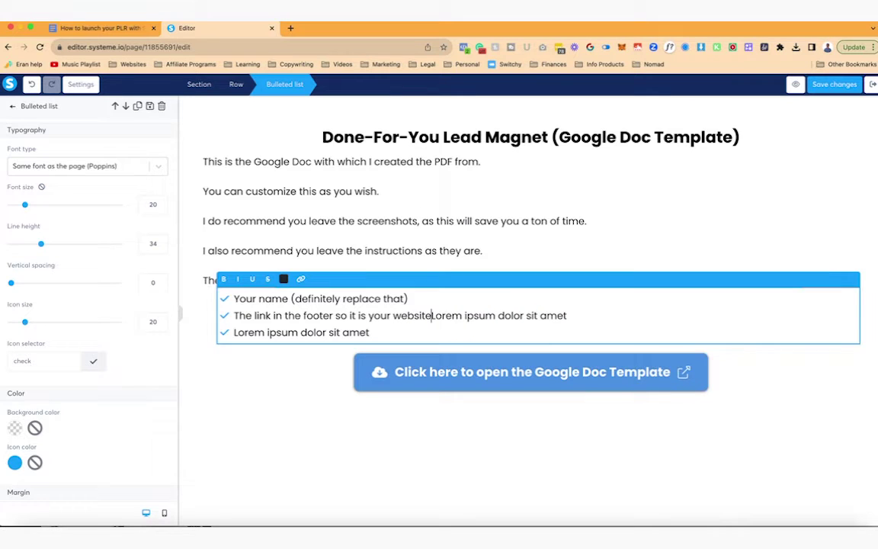
{"action": "key", "text": "Return"}
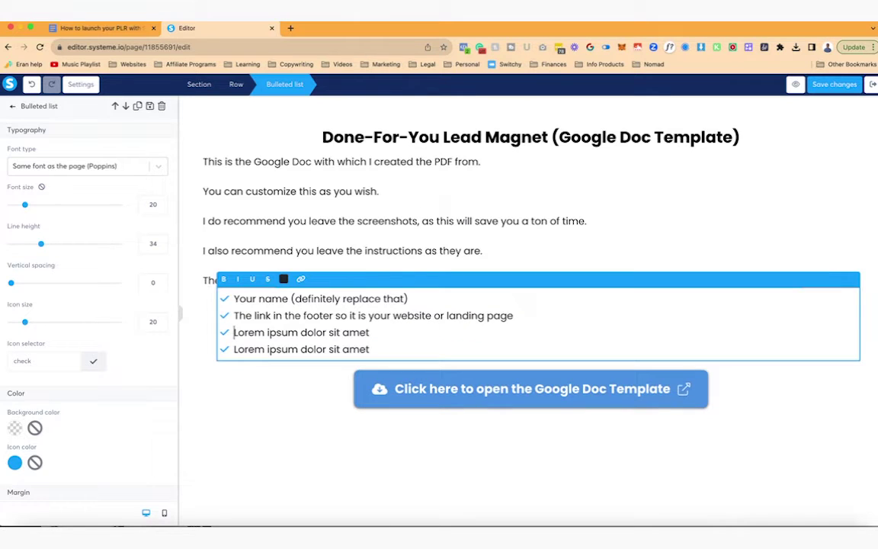
- Add the third list item "The final call-to-action"
{"action": "type", "text": "The final call-to"}
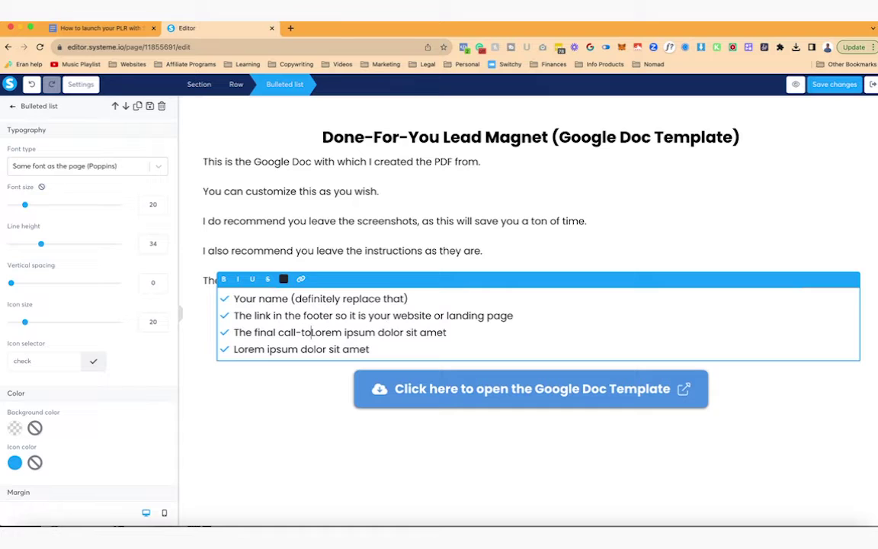
{"action": "type", "text": "-cation"}
{"action": "key", "text": "Return"}
- Add the fourth list item "The YouTube video instructions (although you are welcome to keep my videos there)"
{"action": "type", "text": "The "}
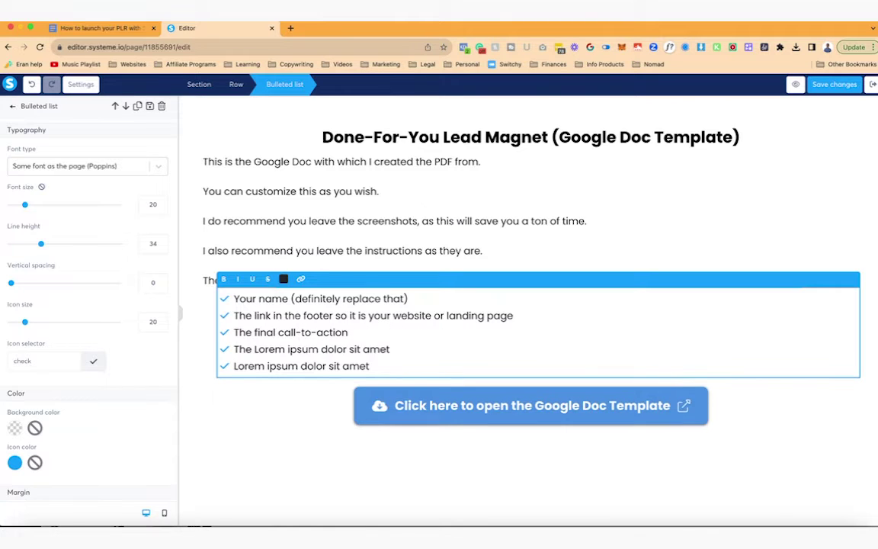
{"action": "type", "text": "YouTube video inst"}
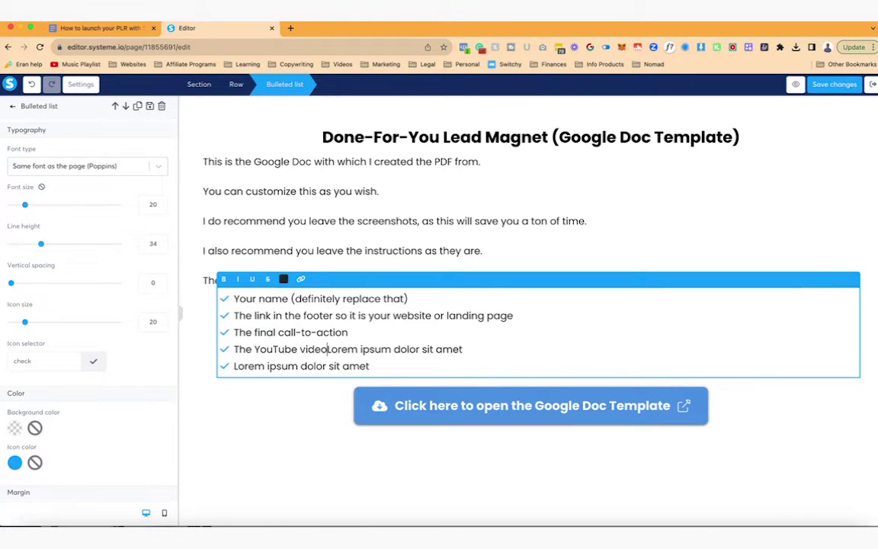
{"action": "type", "text": "ructions (although yo"}
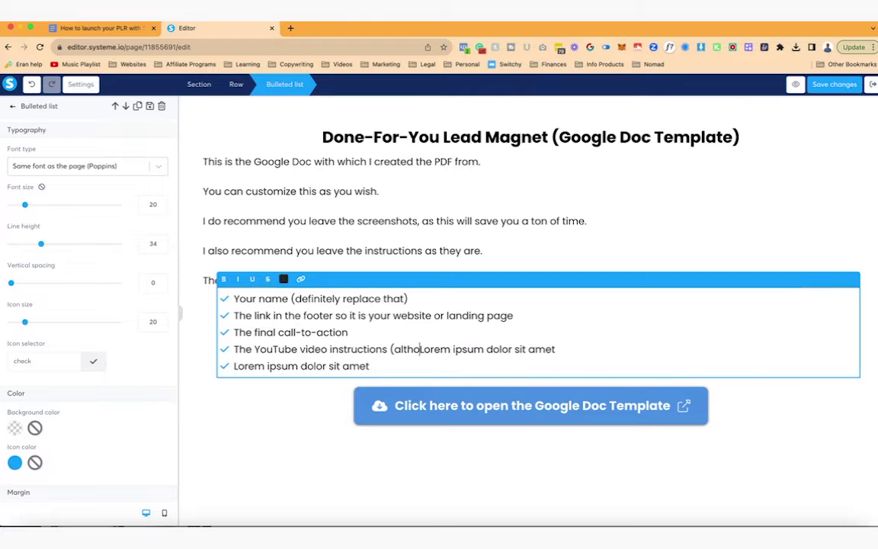
{"action": "type", "text": "u are welcome to ke"}
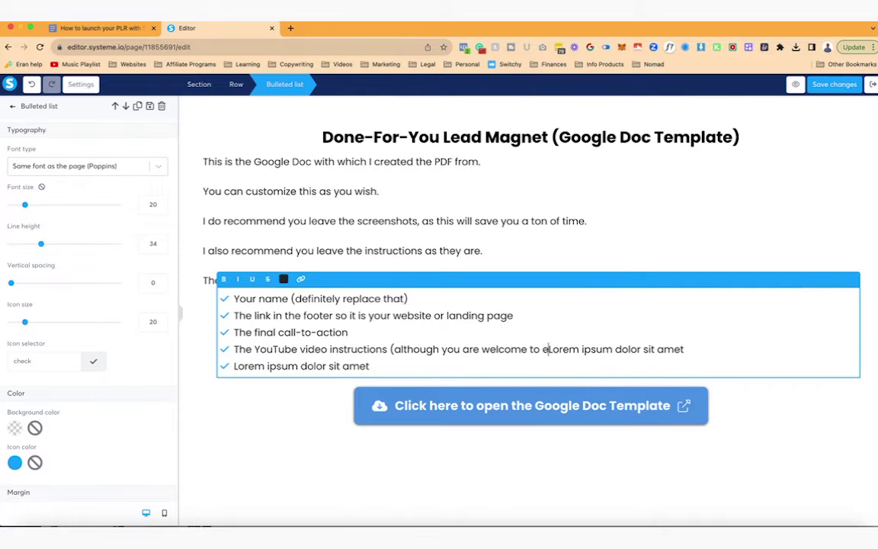
{"action": "type", "text": "ep my videos there"}
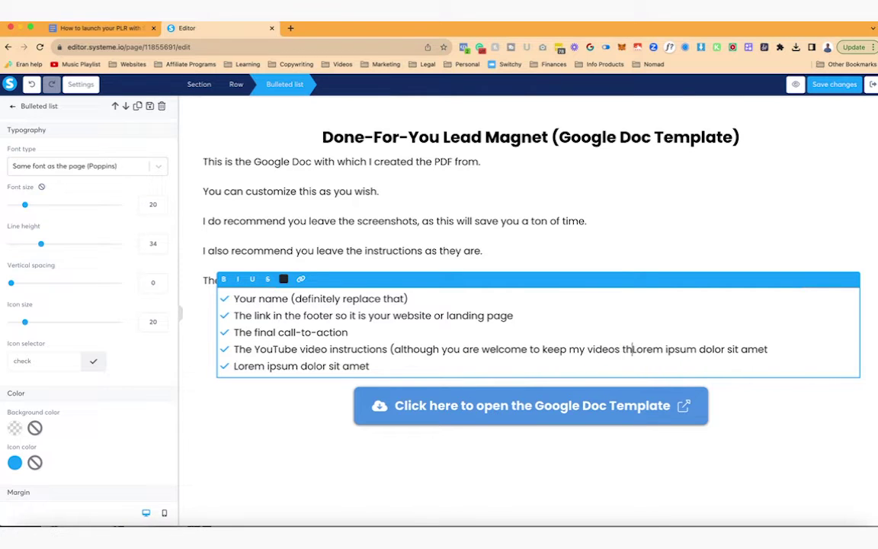
{"action": "type", "text": ")"}
{"action": "key", "text": "Return"}
- Replace the remaining placeholder text in the list with the item "Any other text you want to customize as you see fit"
{"action": "key", "text": "super+shift+Down"}
{"action": "key", "text": "BackSpace"}
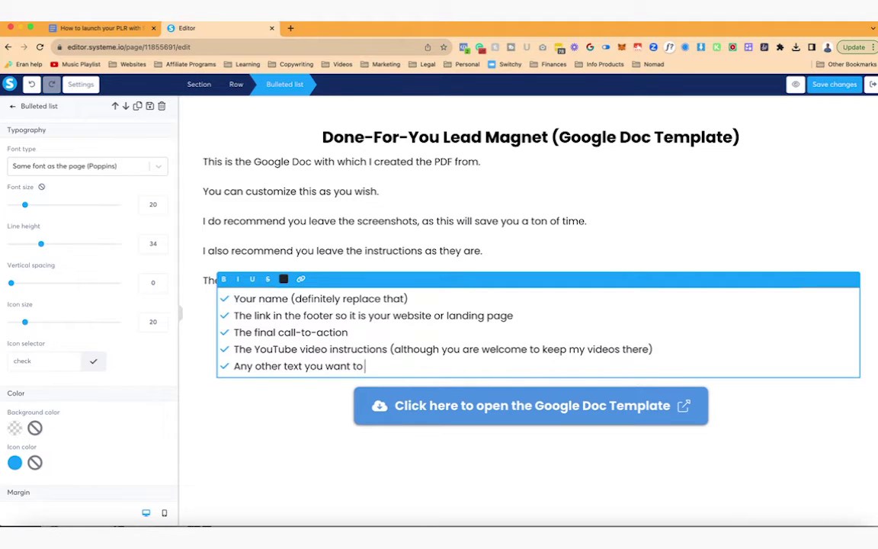
{"action": "type", "text": "Any other text you want to customize as you see fit"}
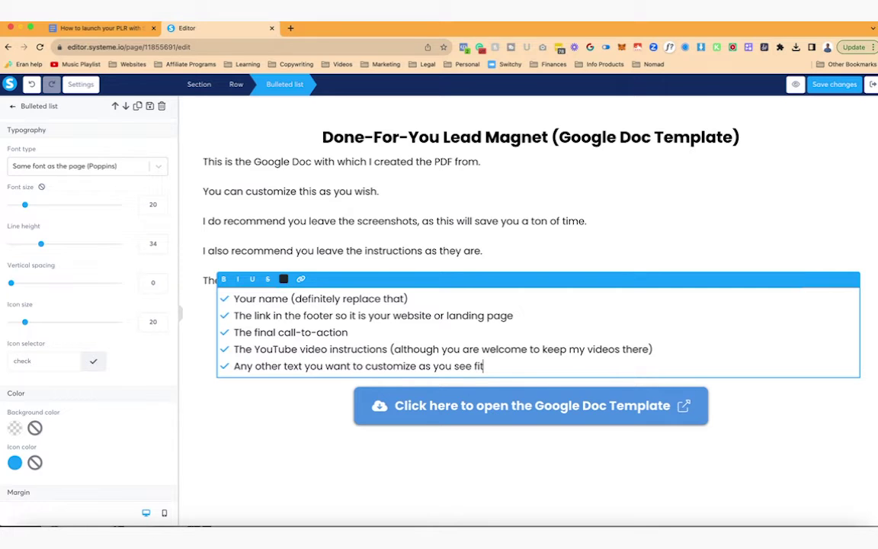
- Set the content width of the section holding the lecture content to Medium
{"action": "left_click", "coordinate": [228, 431]}
{"action": "left_click", "coordinate": [237, 349]}
{"action": "left_click", "coordinate": [242, 343]}
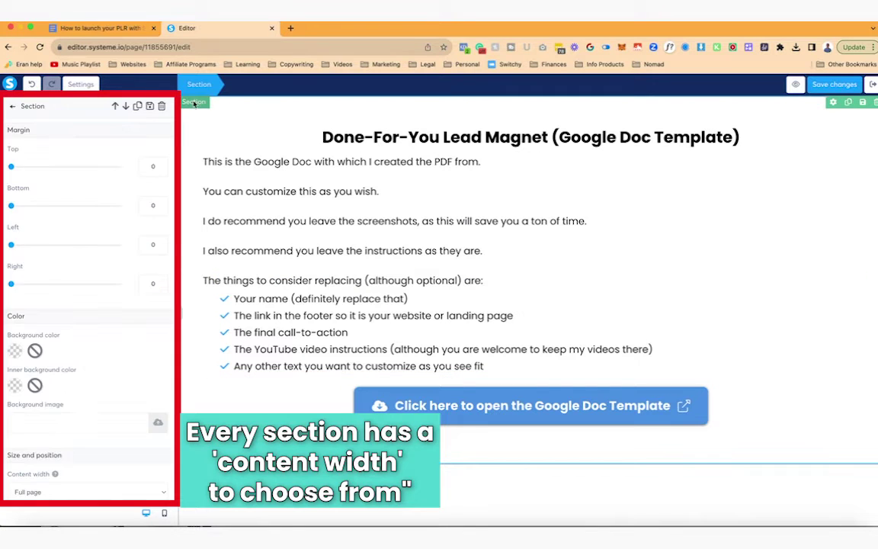
{"action": "scroll", "coordinate": [114, 248], "scroll_direction": "down", "scroll_amount": 5}
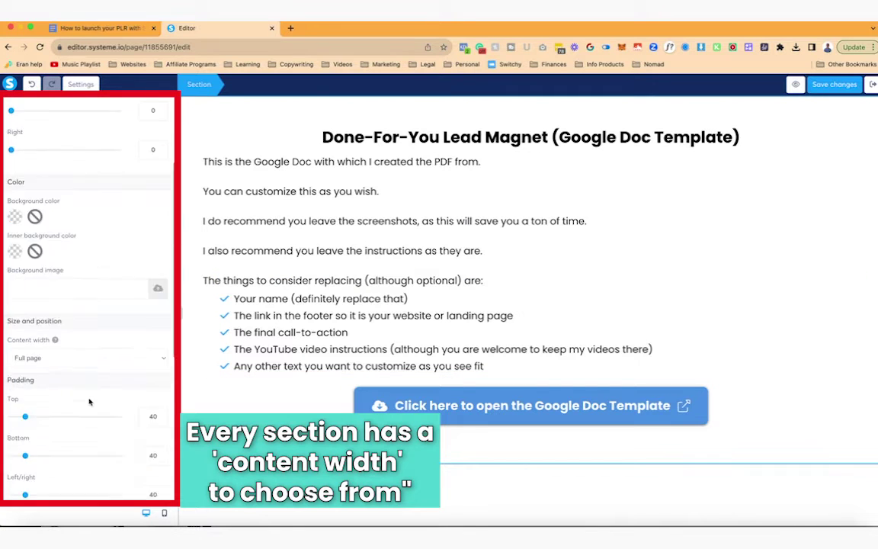
{"action": "left_click", "coordinate": [106, 214]}
{"action": "left_click", "coordinate": [108, 237]}
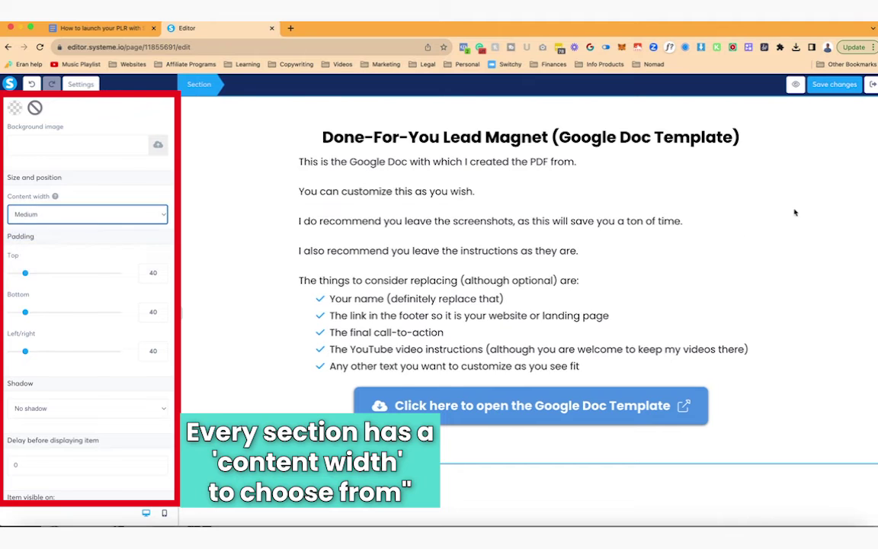
{"action": "left_click", "coordinate": [758, 185]}
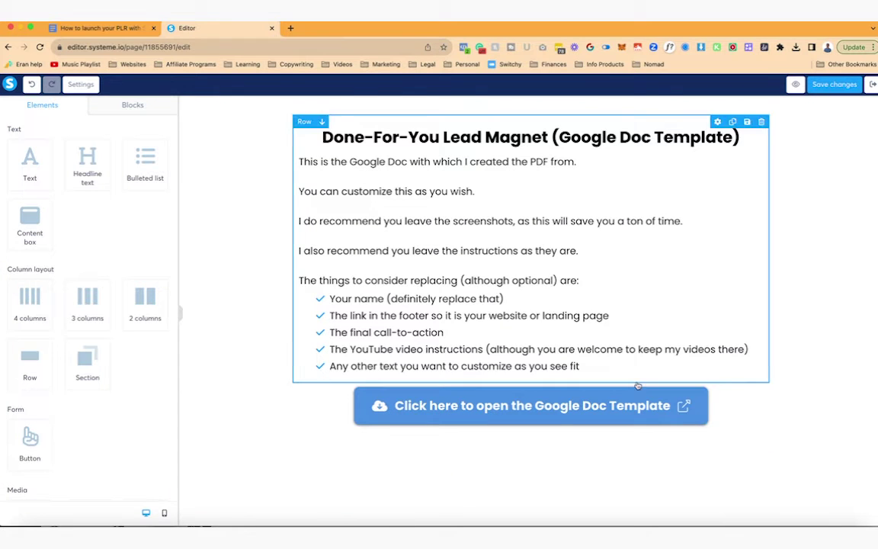
- Duplicate the Google Doc button's row and make the lower button download the 1.63 Mb HowtolaunchyourPLRwithSysteme.io PDF from the uploaded files
{"action": "left_click", "coordinate": [732, 377]}
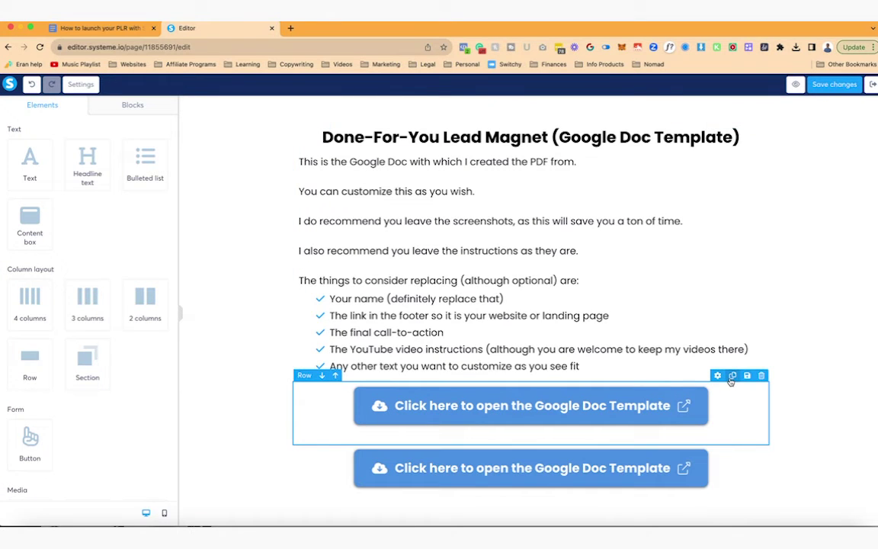
{"action": "left_click", "coordinate": [550, 474]}
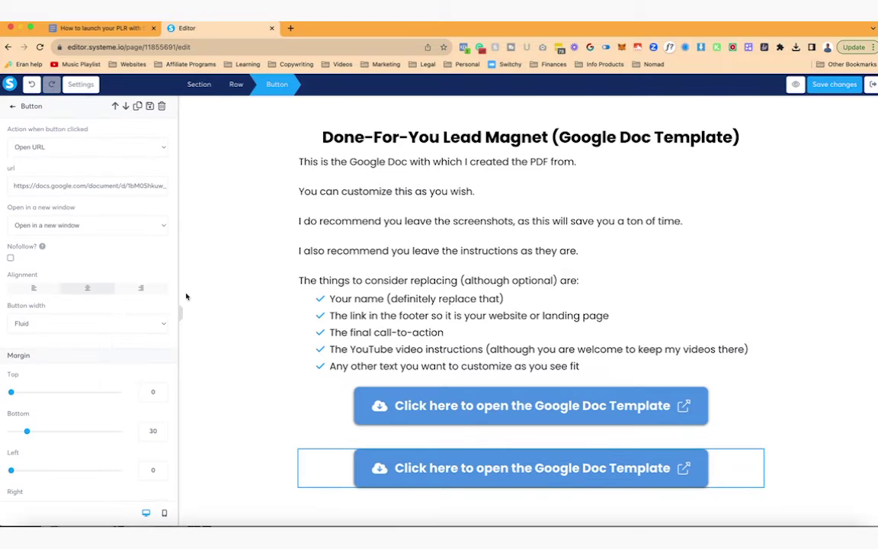
{"action": "left_click", "coordinate": [88, 146]}
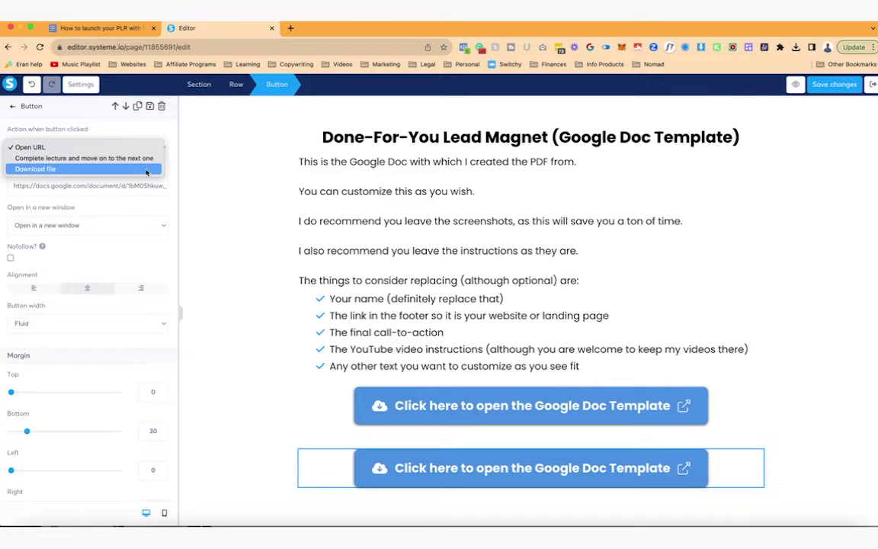
{"action": "left_click", "coordinate": [39, 168]}
{"action": "left_click", "coordinate": [157, 186]}
{"action": "left_click", "coordinate": [491, 169]}
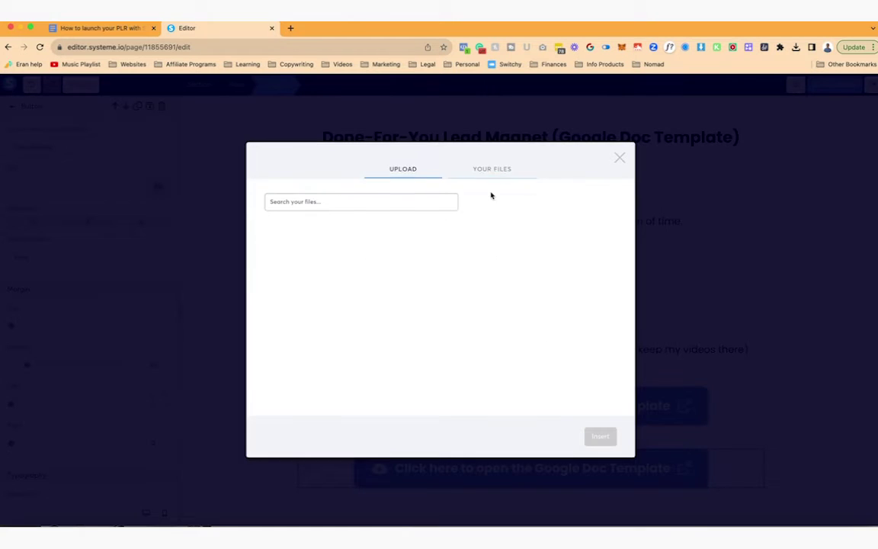
{"action": "left_click", "coordinate": [359, 239]}
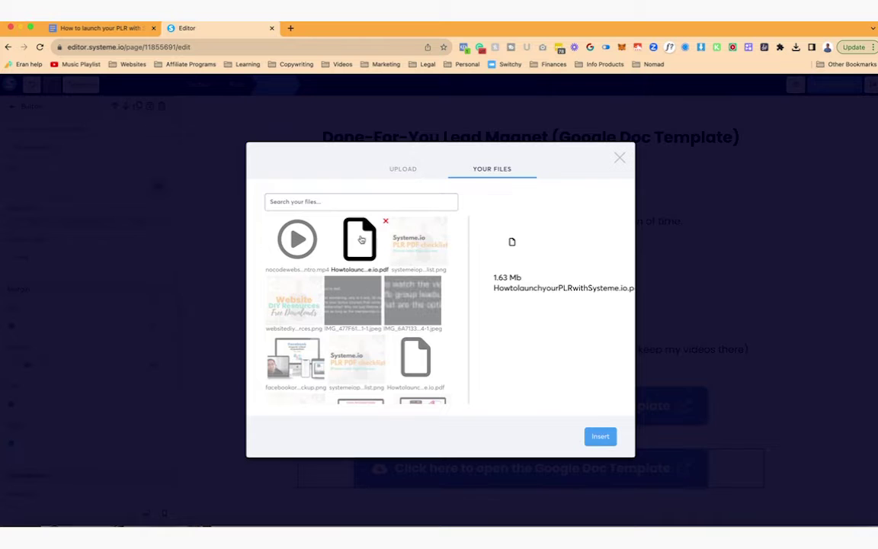
{"action": "left_click", "coordinate": [600, 436]}
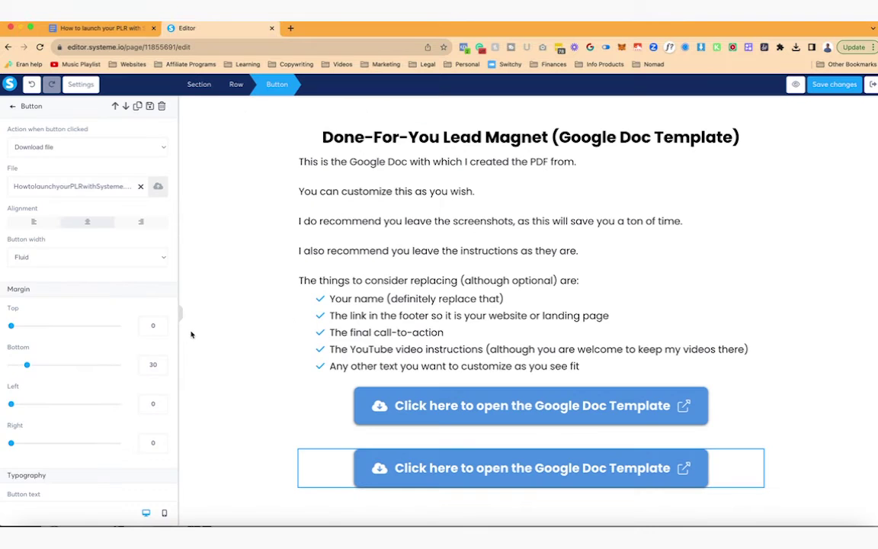
- Change the background color of the lower button to red
{"action": "scroll", "coordinate": [122, 342], "scroll_direction": "down", "scroll_amount": 10}
{"action": "scroll", "coordinate": [122, 343], "scroll_direction": "down", "scroll_amount": 3}
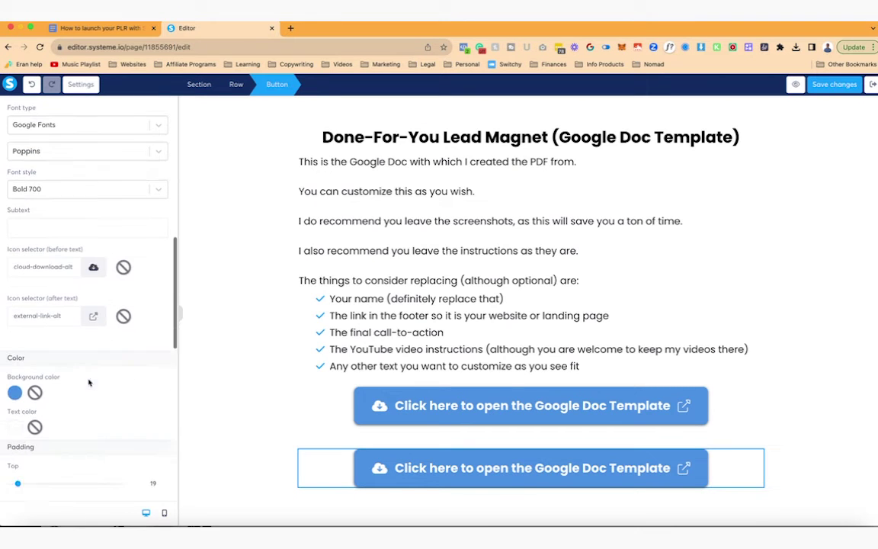
{"action": "left_click", "coordinate": [14, 371]}
{"action": "left_click", "coordinate": [111, 462]}
- Change the red button's text to "This is the actual final PDF I used", and save the page
{"action": "scroll", "coordinate": [112, 337], "scroll_direction": "down", "scroll_amount": 10}
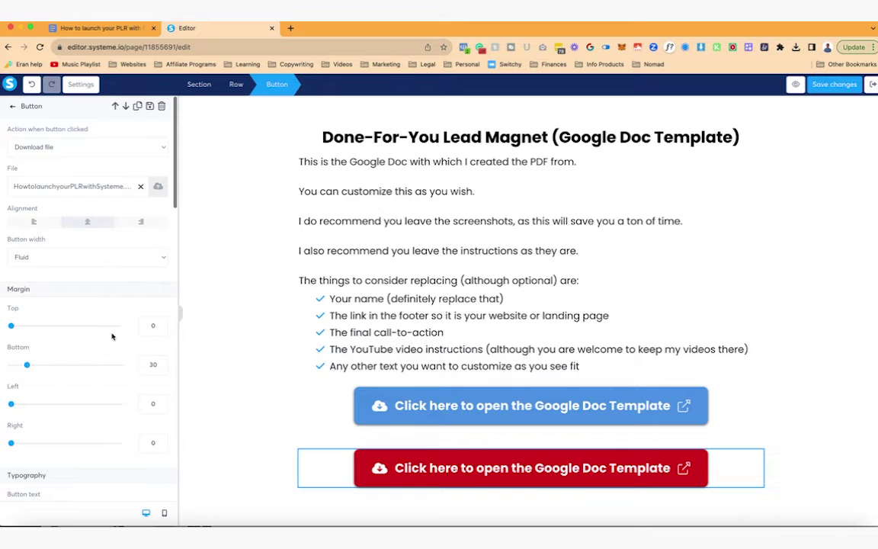
{"action": "triple_click", "coordinate": [84, 322]}
{"action": "type", "text": "This is the actua"}
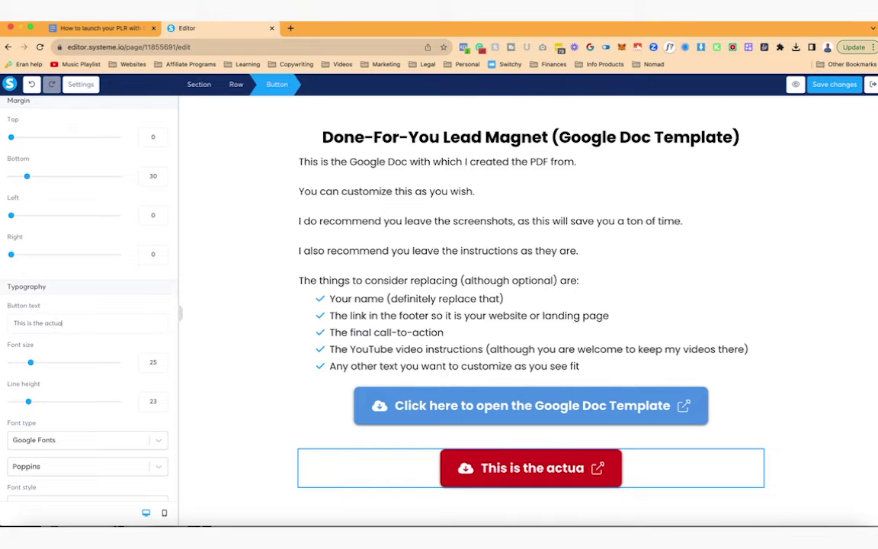
{"action": "type", "text": "l final PDF I used"}
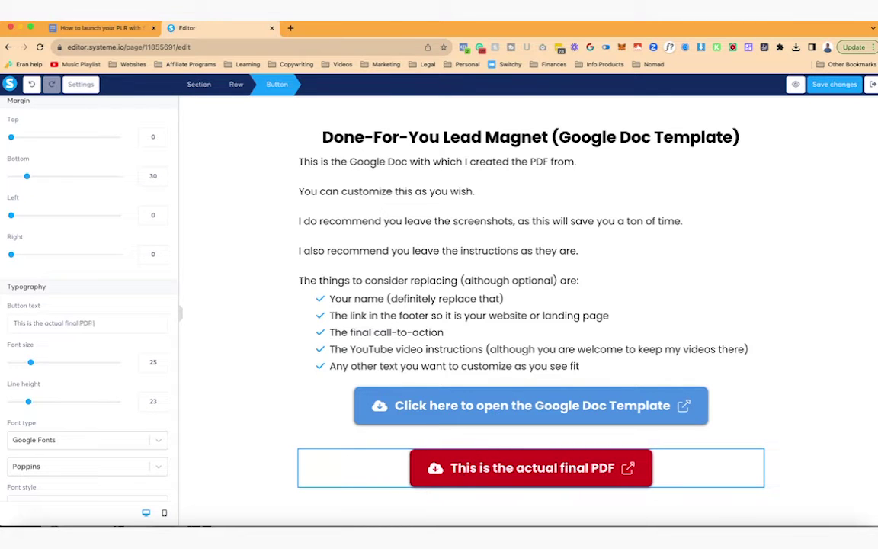
{"action": "left_click", "coordinate": [229, 320]}
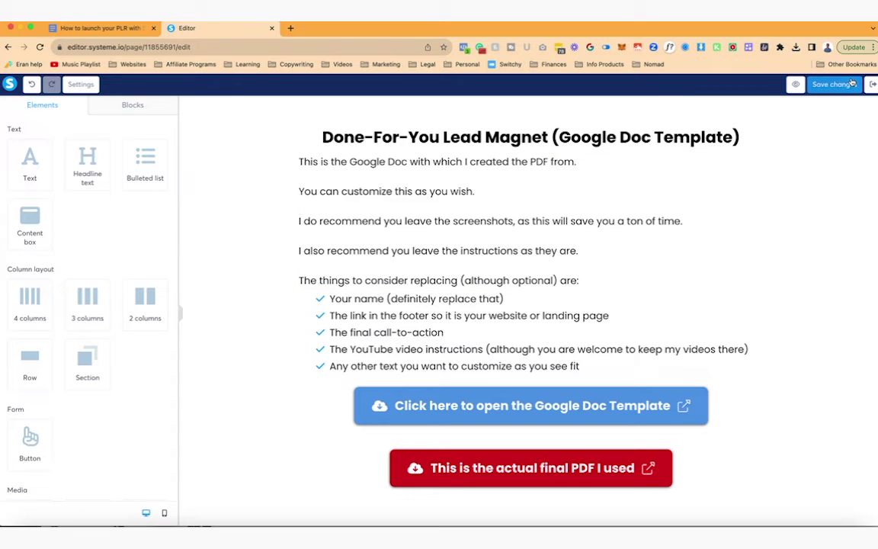
{"action": "left_click", "coordinate": [834, 84]}
{"action": "left_click", "coordinate": [841, 86]}
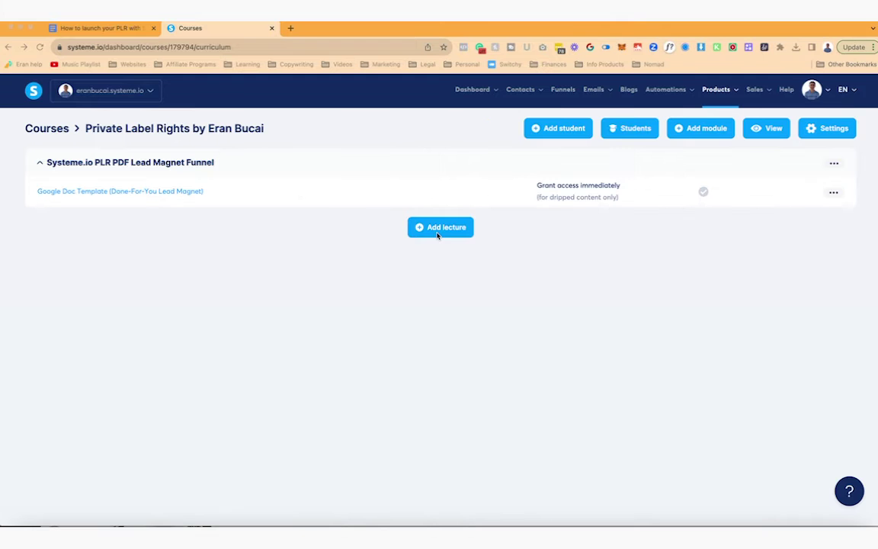
- Add a lecture named "Bonus: Google Doc Workshop" to the module, with delay 0 and the first template
{"action": "left_click", "coordinate": [438, 228]}
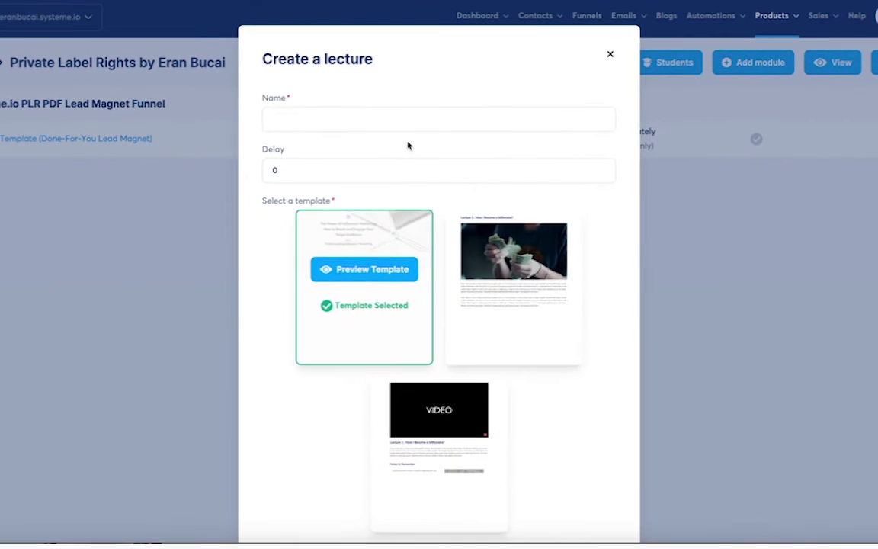
{"action": "left_click", "coordinate": [350, 127]}
{"action": "type", "text": "Google Doc Wo"}
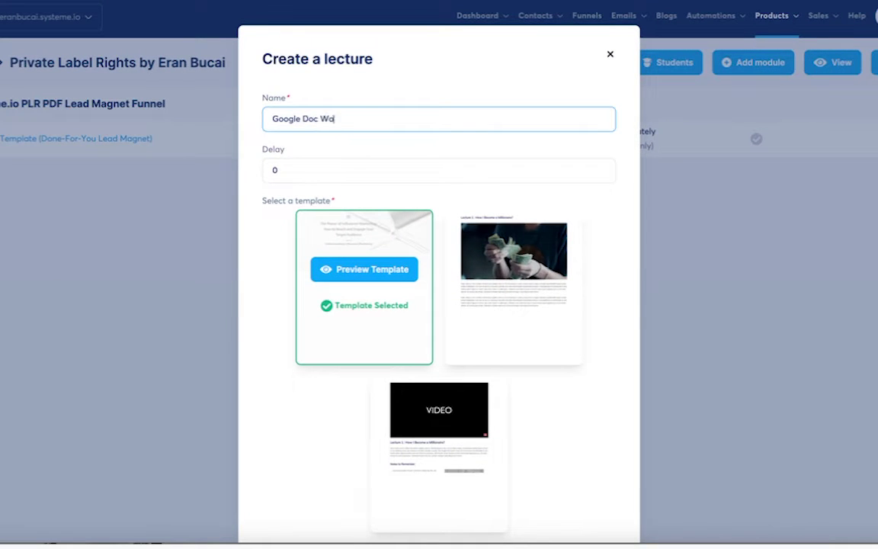
{"action": "type", "text": "rkshop"}
{"action": "left_click", "coordinate": [272, 118]}
{"action": "type", "text": "Bonus:"}
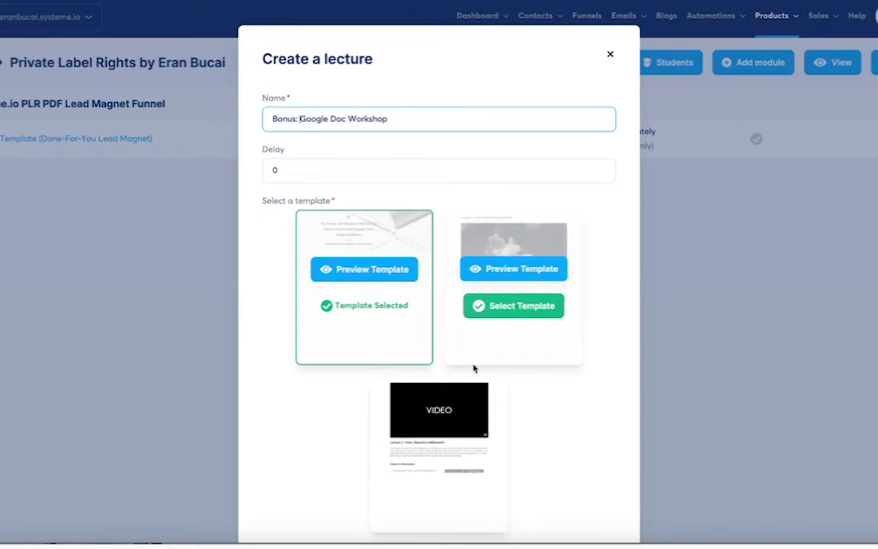
{"action": "scroll", "coordinate": [449, 396], "scroll_direction": "down", "scroll_amount": 2}
{"action": "left_click", "coordinate": [434, 475]}
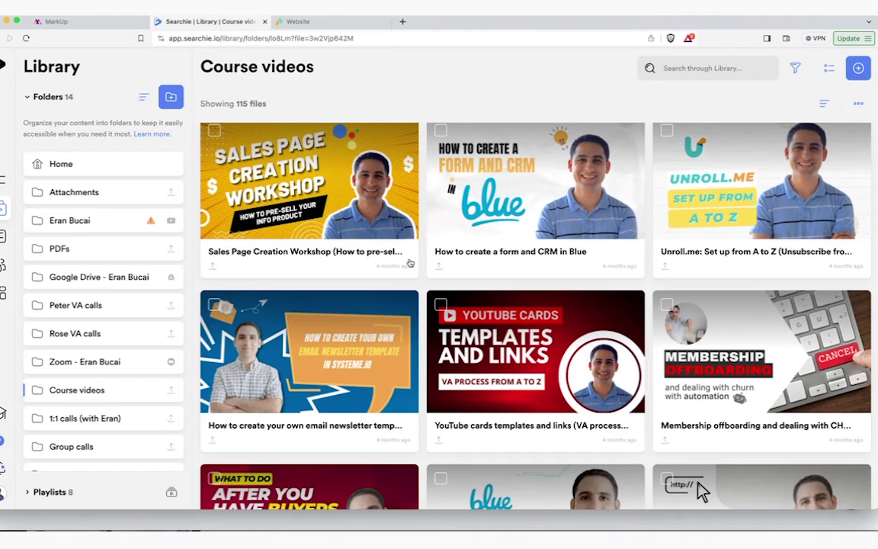
- Switch to the Searchie library, search for "google doc", and copy the embed code of the Google Docs workshop video
{"action": "type", "text": "google doc"}
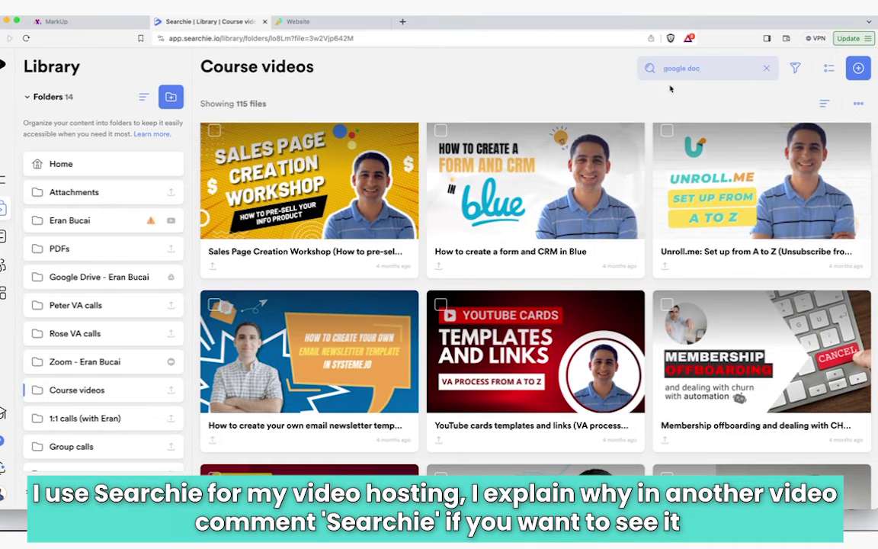
{"action": "key", "text": "Return"}
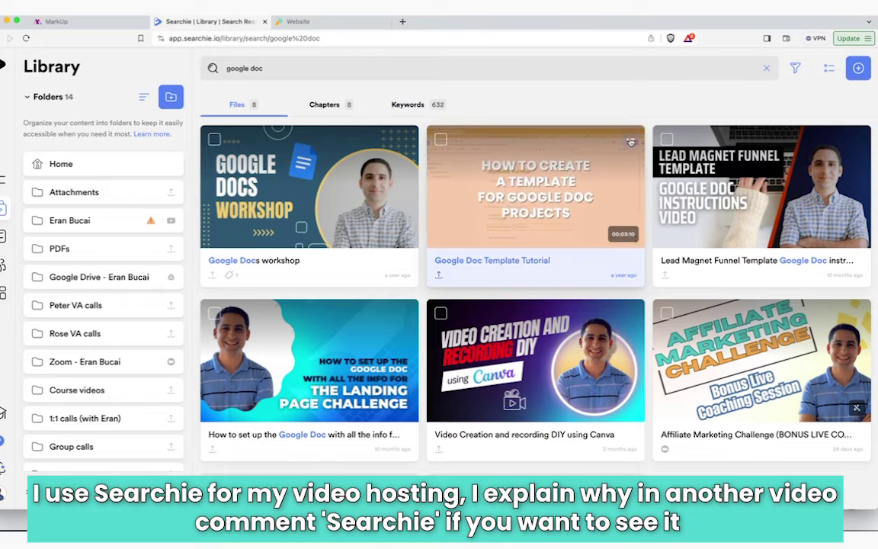
{"action": "left_click", "coordinate": [403, 142]}
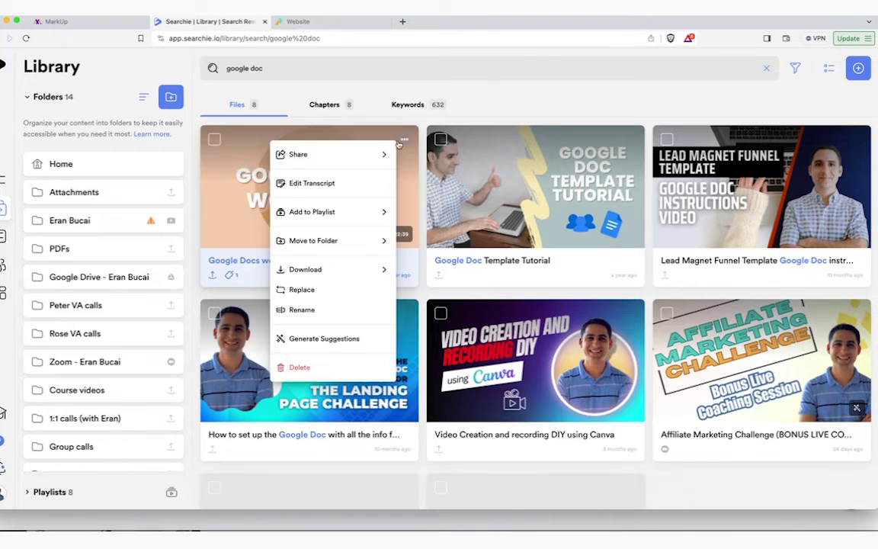
{"action": "left_click", "coordinate": [339, 156]}
{"action": "left_click", "coordinate": [305, 240]}
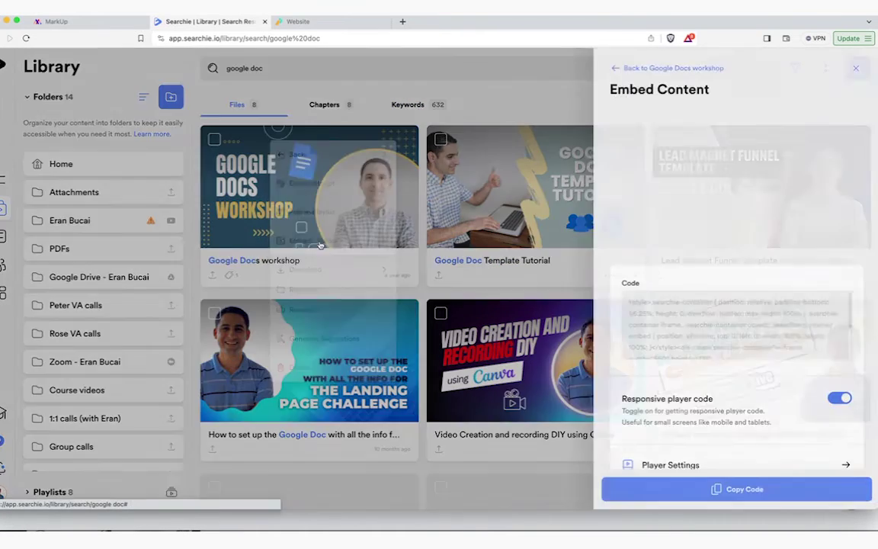
{"action": "left_click", "coordinate": [734, 488]}
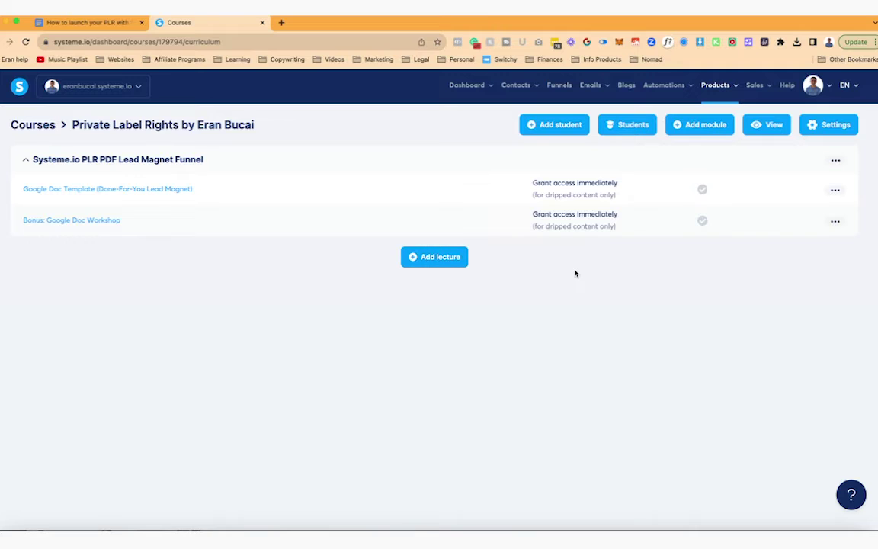
- Open the Bonus: Google Doc Workshop lecture for editing and delete the template's header and content sections
{"action": "left_click", "coordinate": [76, 221]}
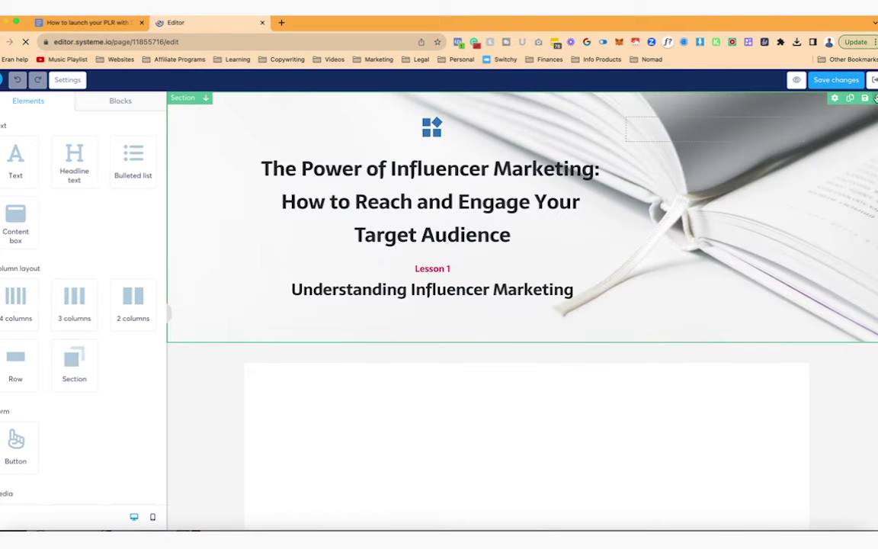
{"action": "key", "text": "Delete"}
{"action": "left_click", "coordinate": [520, 100]}
{"action": "key", "text": "Delete"}
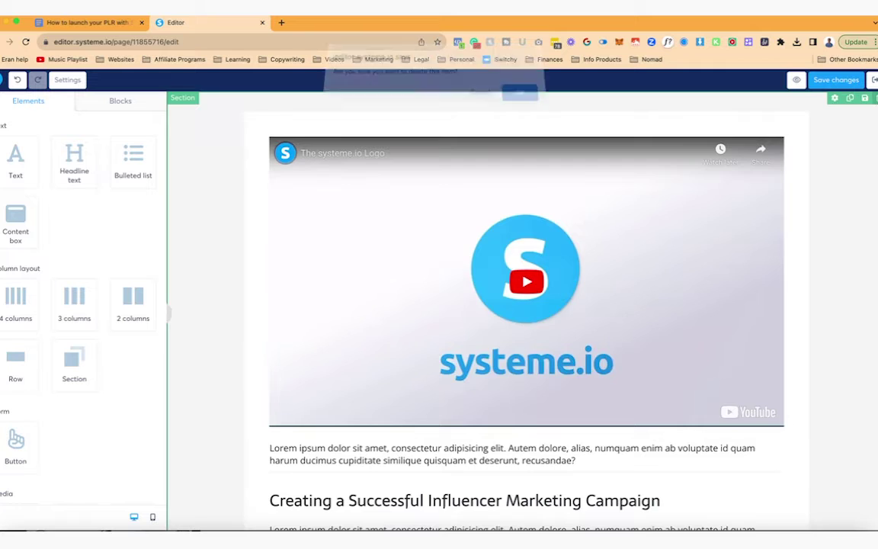
{"action": "left_click", "coordinate": [520, 99]}
- Set the page headline to "Bonus: Google Doc Workshop"
{"action": "triple_click", "coordinate": [457, 134]}
{"action": "type", "text": "Bonus: Google Doc Work"}
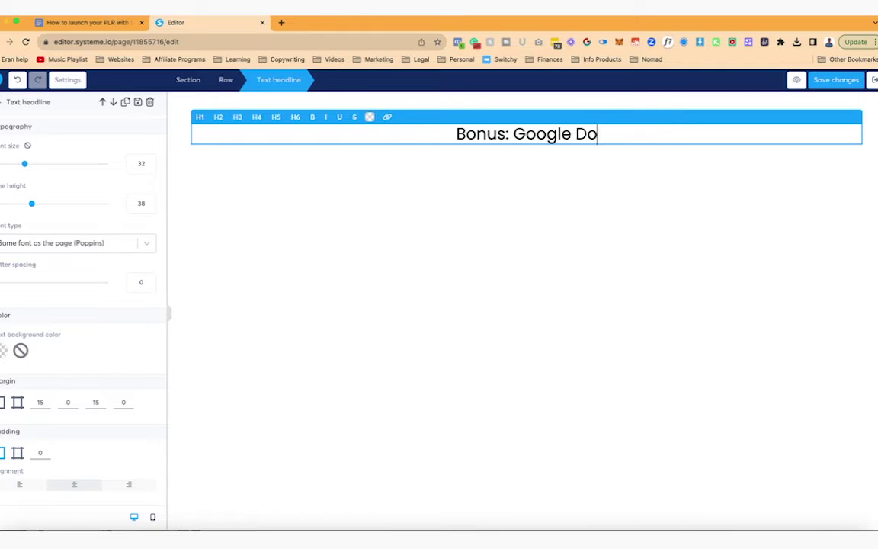
{"action": "type", "text": "shop"}
{"action": "key", "text": "Escape"}
- Add body text under the headline: "I did not want to assume you have used Google Docs in the past and know how to use it."
{"action": "left_click_drag", "start_coordinate": [16, 152], "coordinate": [472, 163]}
{"action": "key", "text": "ctrl+a"}
{"action": "key", "text": "BackSpace"}
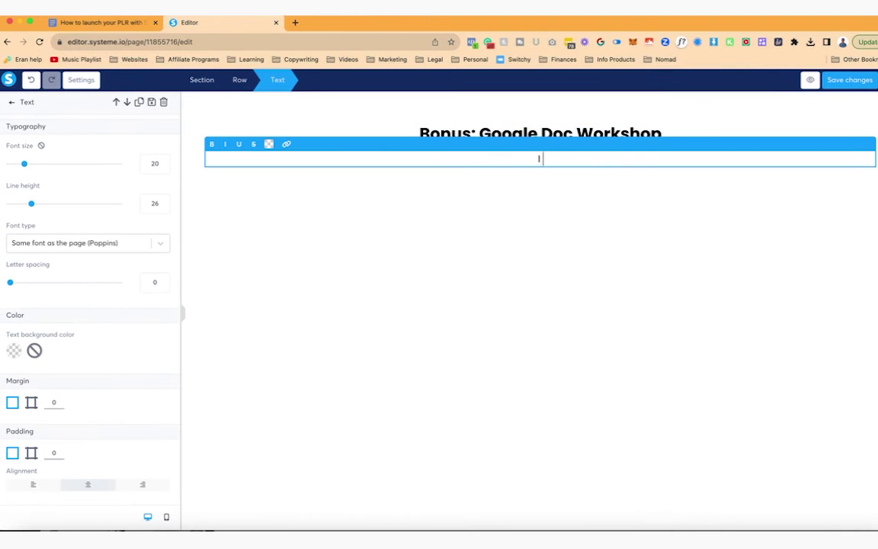
{"action": "type", "text": "I did not want to as"}
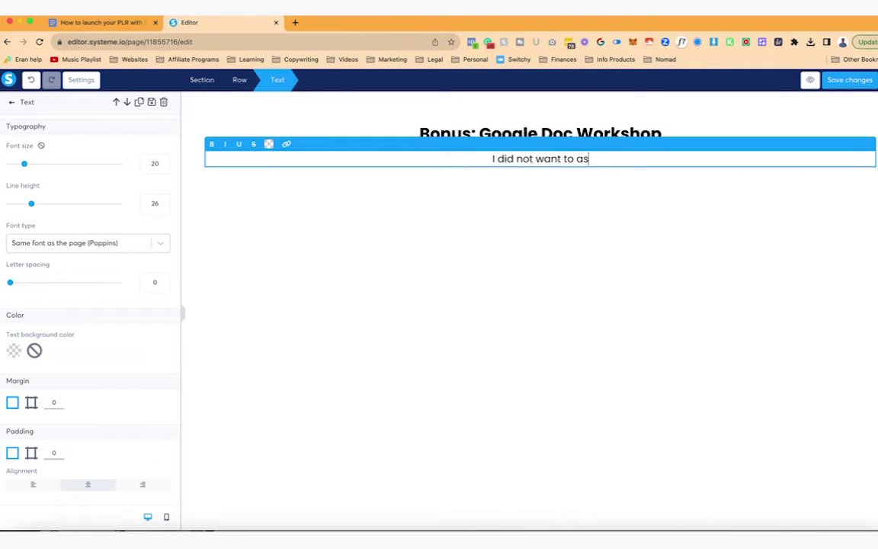
{"action": "type", "text": "sume you have used Go"}
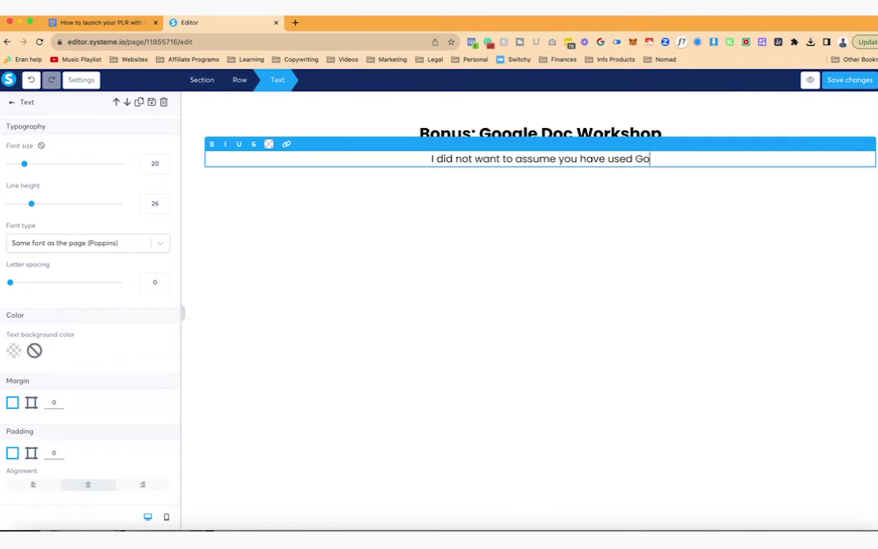
{"action": "type", "text": "ogle Docs in the p"}
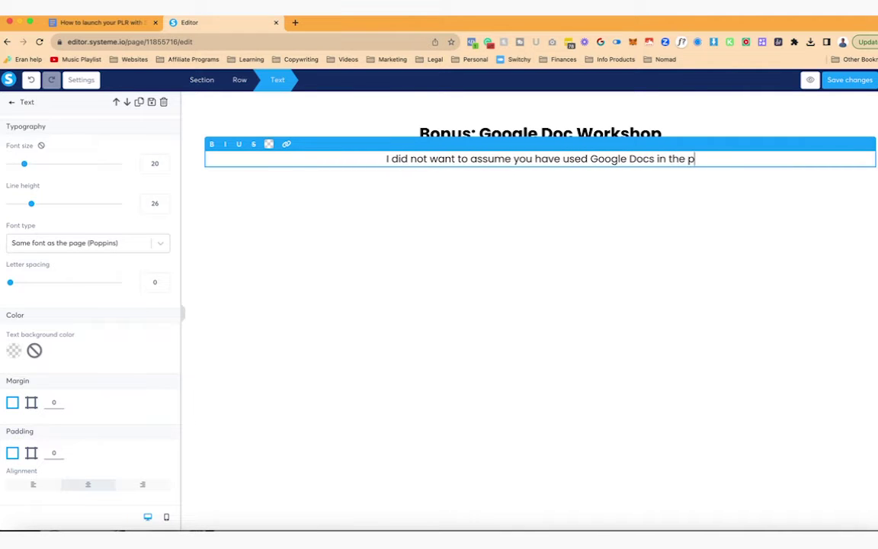
{"action": "type", "text": "ast and know how to use it."}
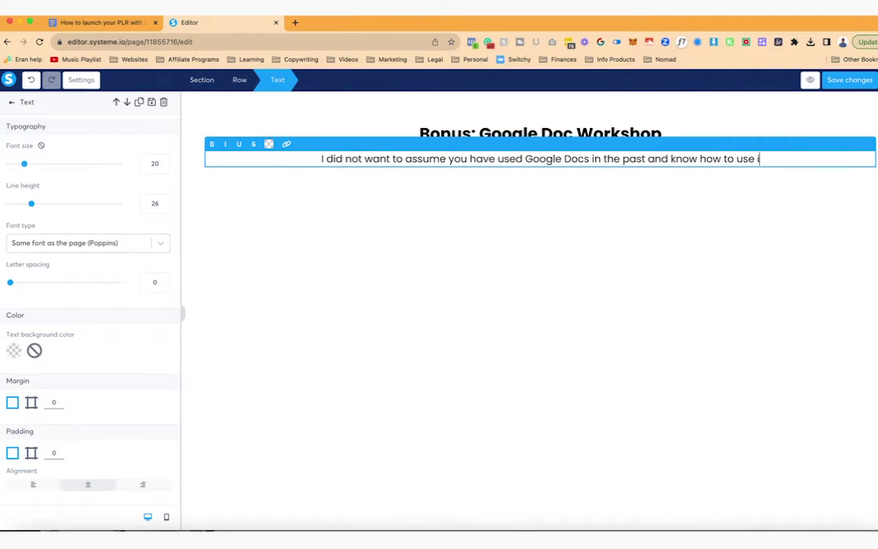
- Begin a second paragraph with "And therefore, I wanted to share with you a bonus workshop on how to use Google Docs"
{"action": "key", "text": "Return"}
{"action": "type", "text": "And therefore, I wan"}
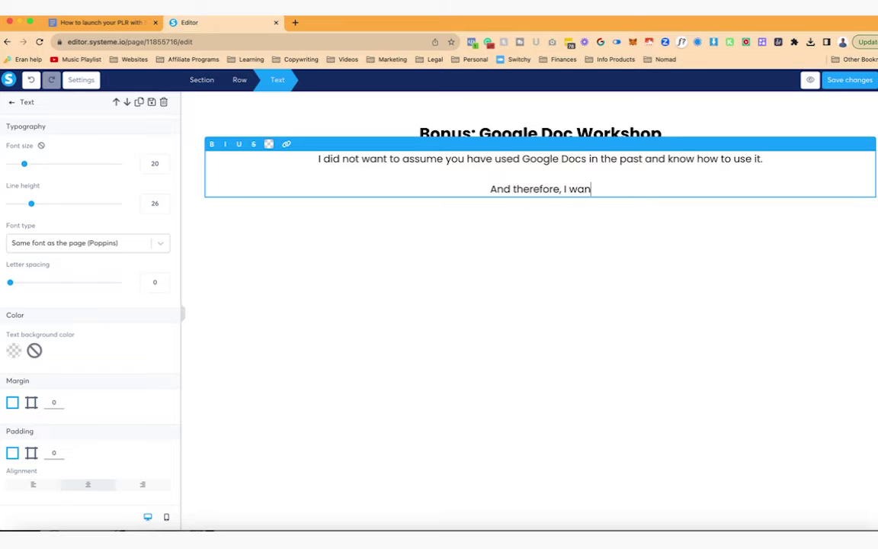
{"action": "type", "text": "ted to share with you a "}
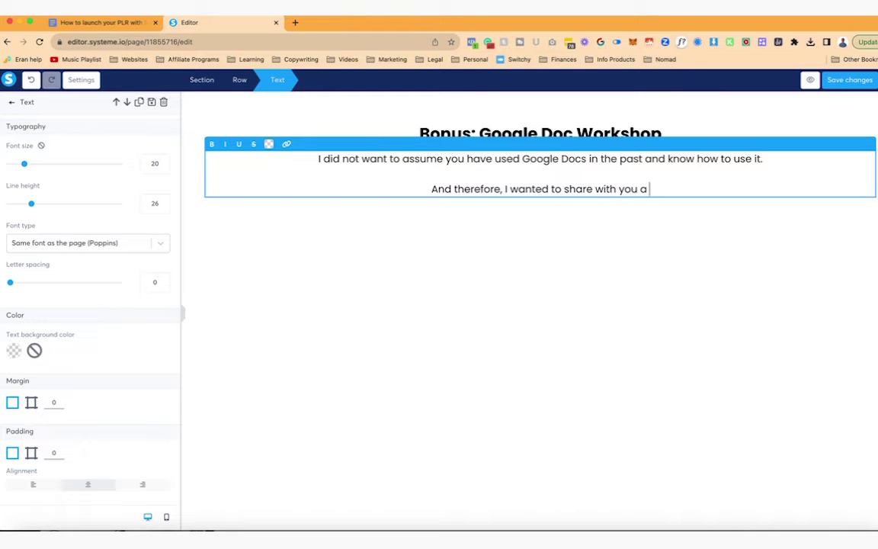
{"action": "type", "text": "bonus workshop on how to"}
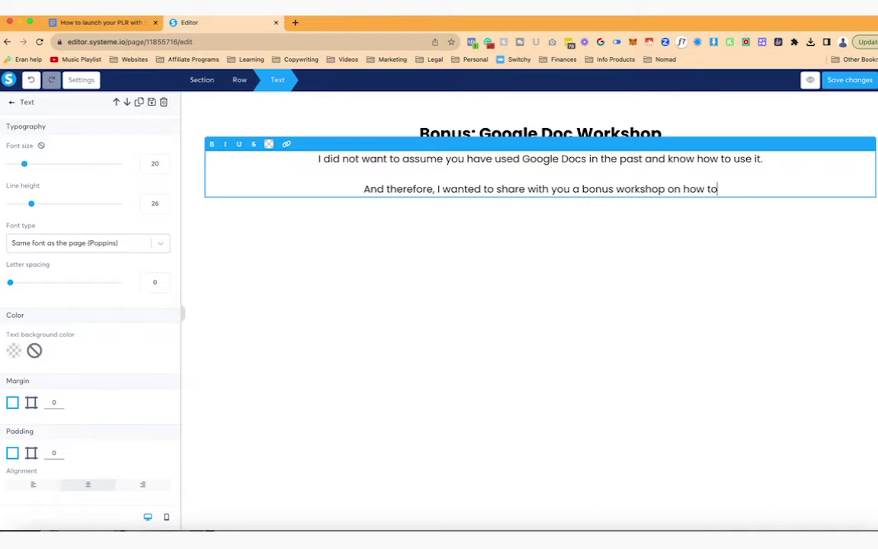
{"action": "type", "text": " use Google Docs"}
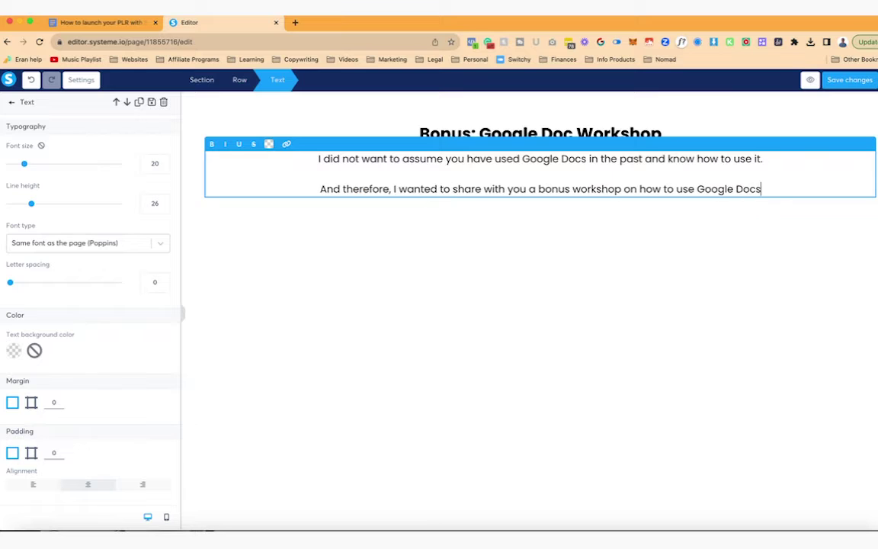
- Complete the second paragraph with "which is one of my favourite tools in launching any sort of digital product or new service."
{"action": "type", "text": " which is one of my fa"}
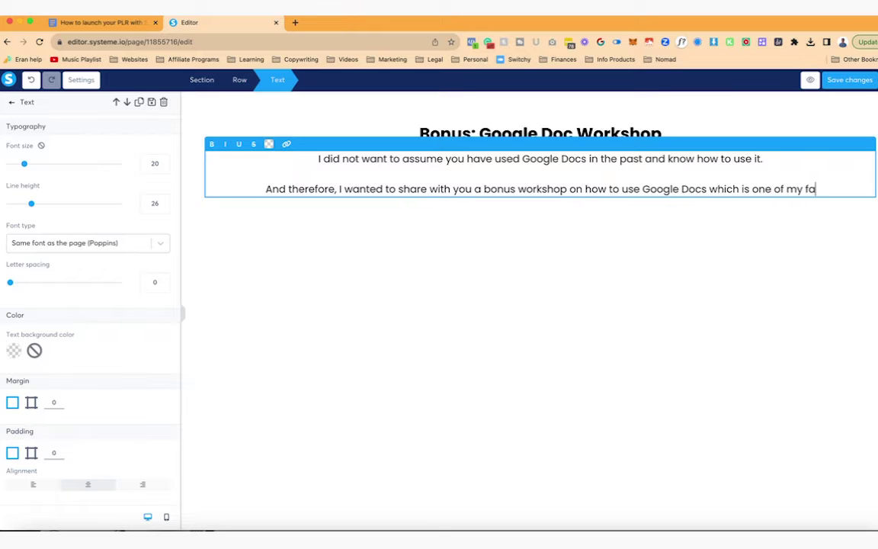
{"action": "type", "text": "vourite tools in "}
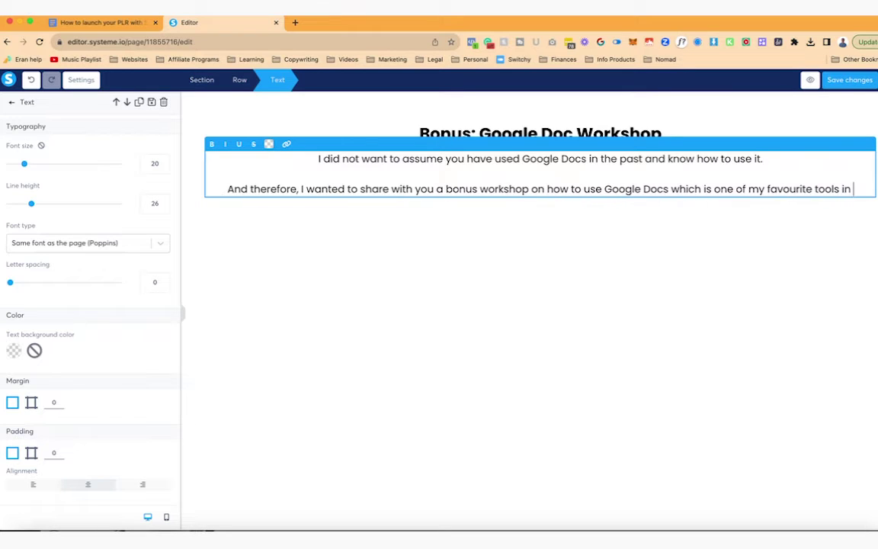
{"action": "type", "text": "lau"}
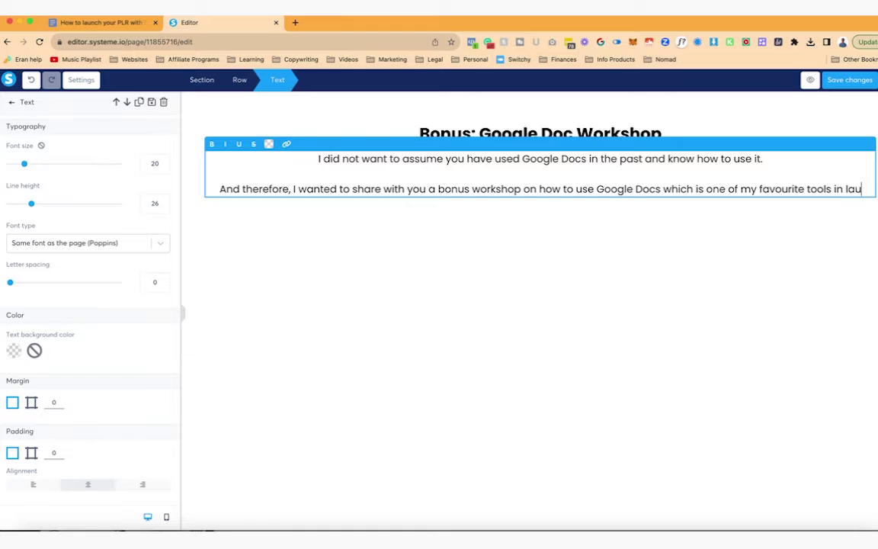
{"action": "type", "text": "nching any "}
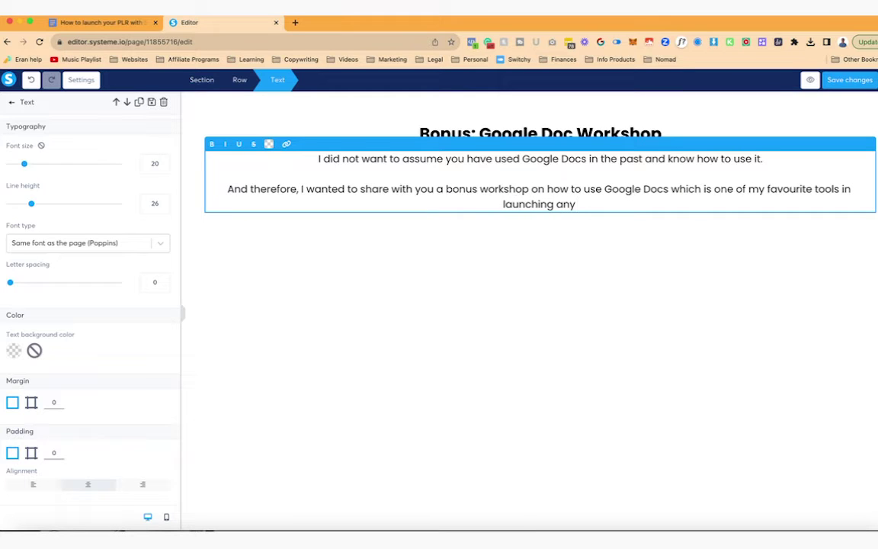
{"action": "type", "text": "sort of digital"}
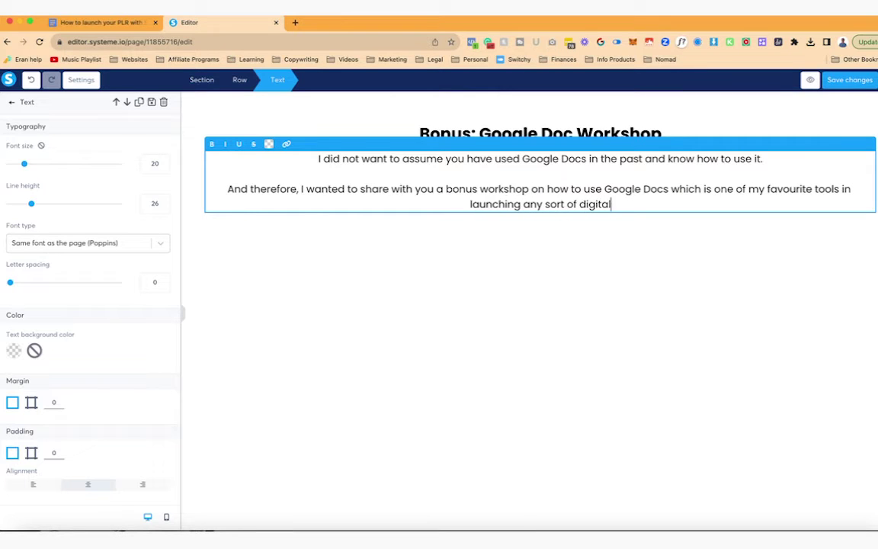
{"action": "type", "text": " product or new servi"}
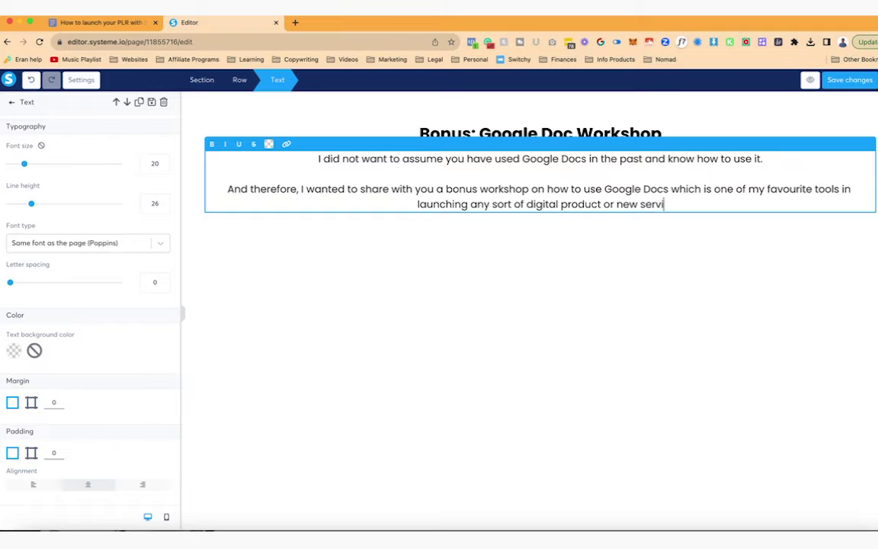
{"action": "type", "text": "ce."}
- Add a third paragraph to the body text reading "I map everything out on Google Docs."
{"action": "key", "text": "Return"}
{"action": "key", "text": "Return"}
{"action": "type", "text": "I map ou"}
{"action": "key", "text": "BackSpace"}
{"action": "key", "text": "BackSpace"}
{"action": "type", "text": "eve"}
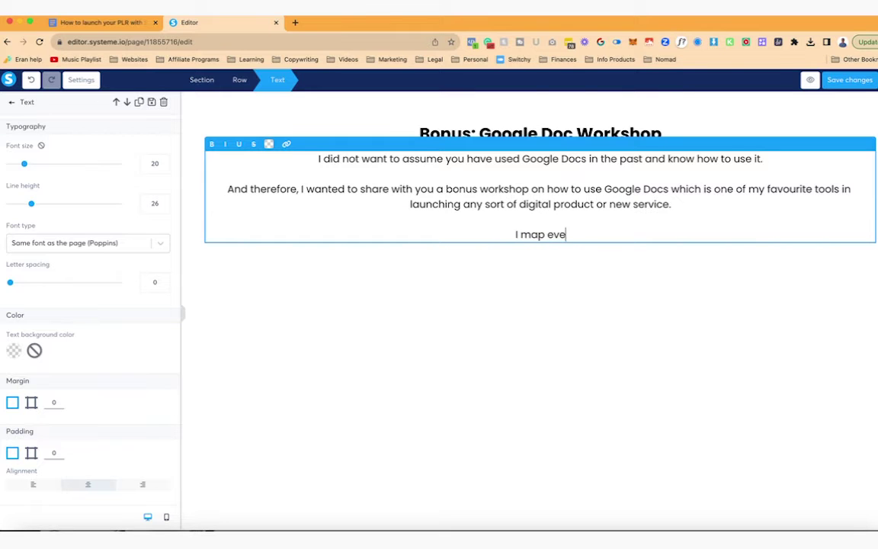
{"action": "type", "text": "rything out on Google "}
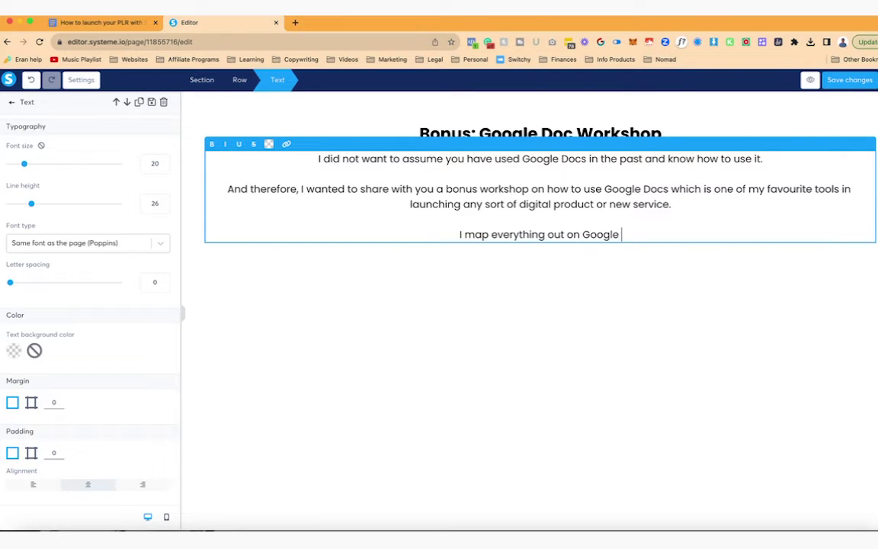
{"action": "type", "text": "Docs."}
{"action": "key", "text": "Return"}
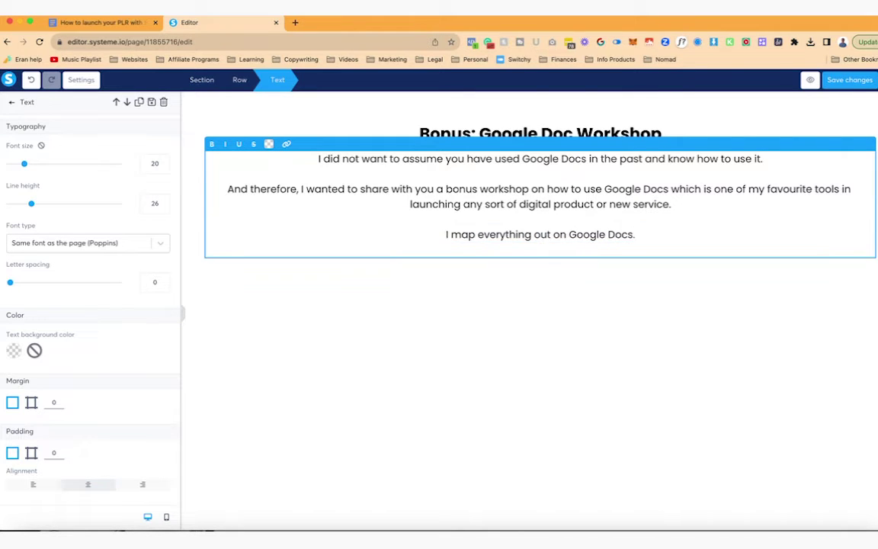
{"action": "key", "text": "BackSpace"}
- Left-align all three paragraphs of the body text
{"action": "key", "text": "ctrl+a"}
{"action": "left_click", "coordinate": [30, 485]}
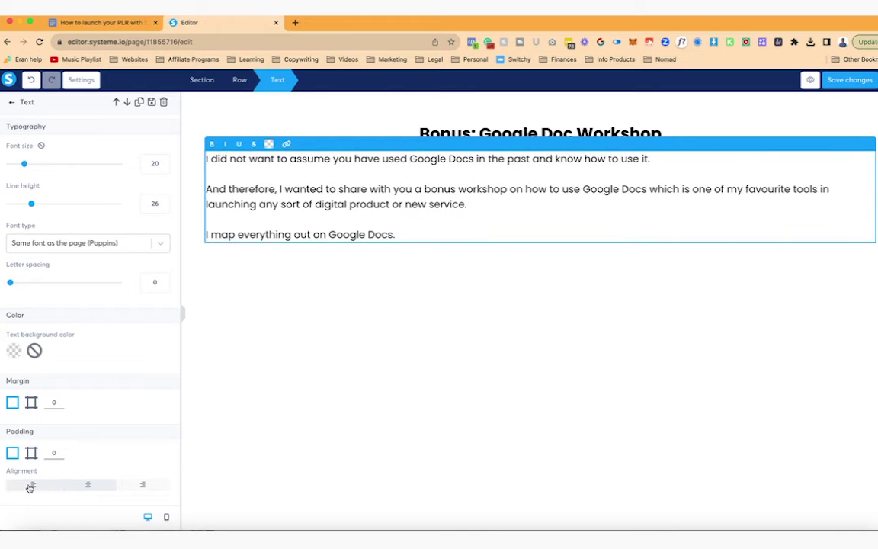
{"action": "key", "text": "Escape"}
- Insert a video below the body text, set its type to Custom embed, and paste the copied Google Docs workshop embed code
{"action": "scroll", "coordinate": [108, 197], "scroll_direction": "down", "scroll_amount": 5}
{"action": "left_click_drag", "start_coordinate": [86, 286], "coordinate": [305, 236]}
{"action": "left_click", "coordinate": [158, 142]}
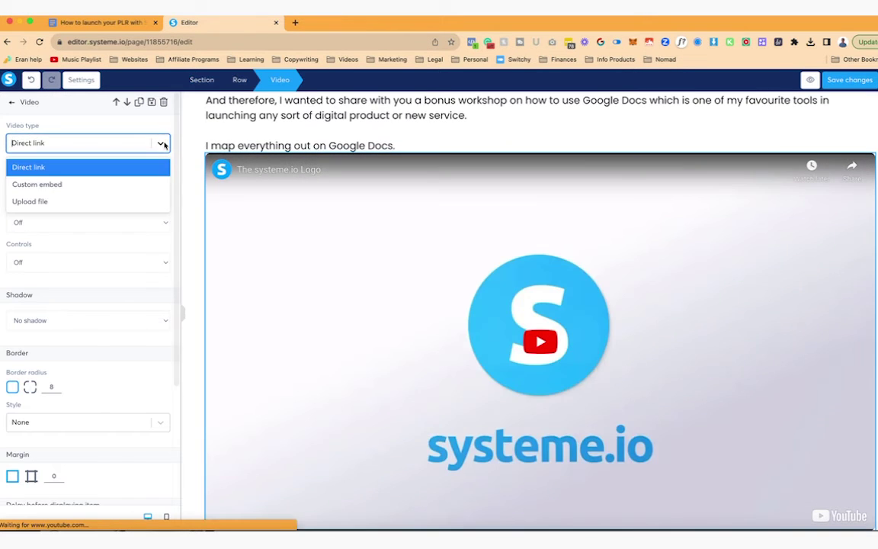
{"action": "left_click", "coordinate": [139, 183]}
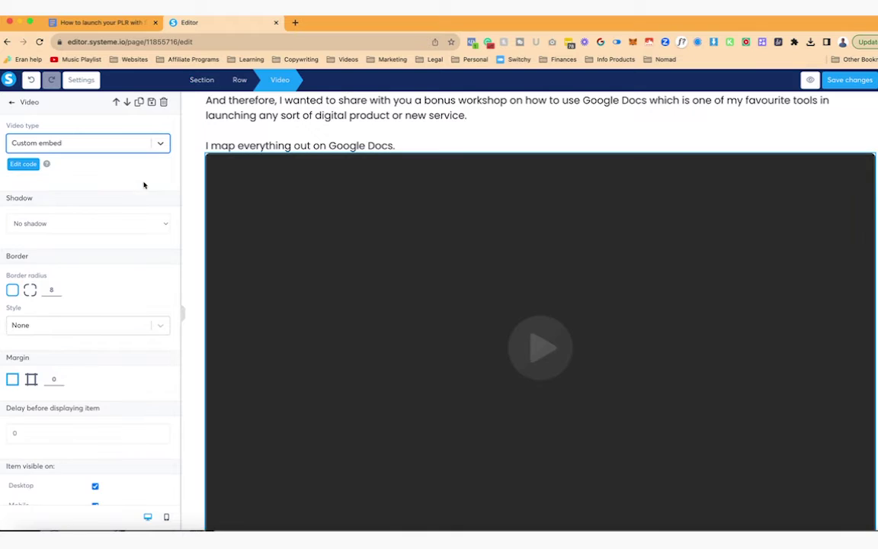
{"action": "left_click", "coordinate": [23, 164]}
{"action": "key", "text": "super+v"}
{"action": "left_click", "coordinate": [608, 452]}
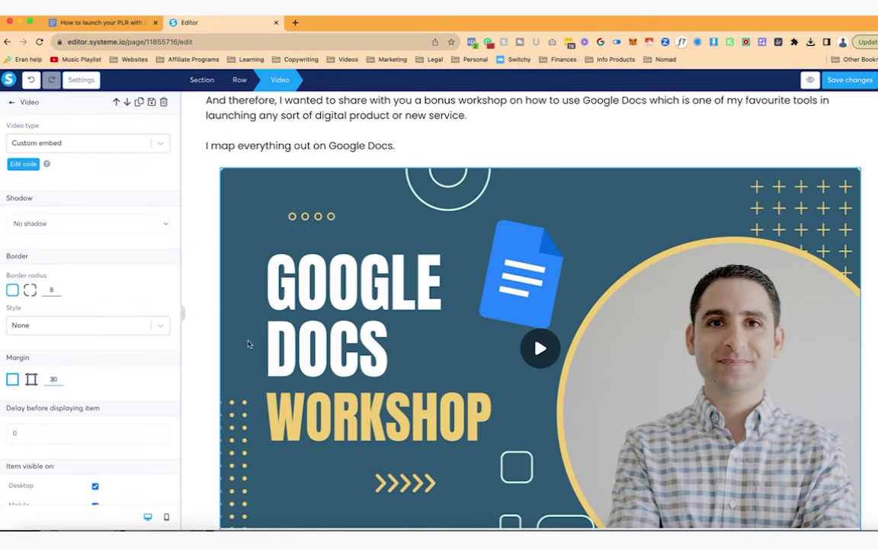
- Set the content width of the lecture page's section to Medium and save the changes
{"action": "left_click", "coordinate": [198, 107]}
{"action": "scroll", "coordinate": [133, 313], "scroll_direction": "down", "scroll_amount": 5}
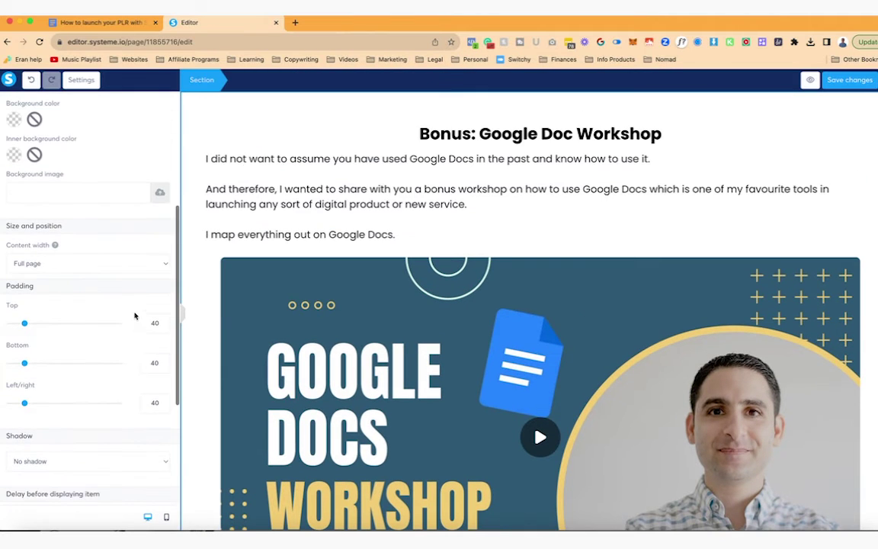
{"action": "left_click", "coordinate": [134, 267]}
{"action": "left_click", "coordinate": [123, 286]}
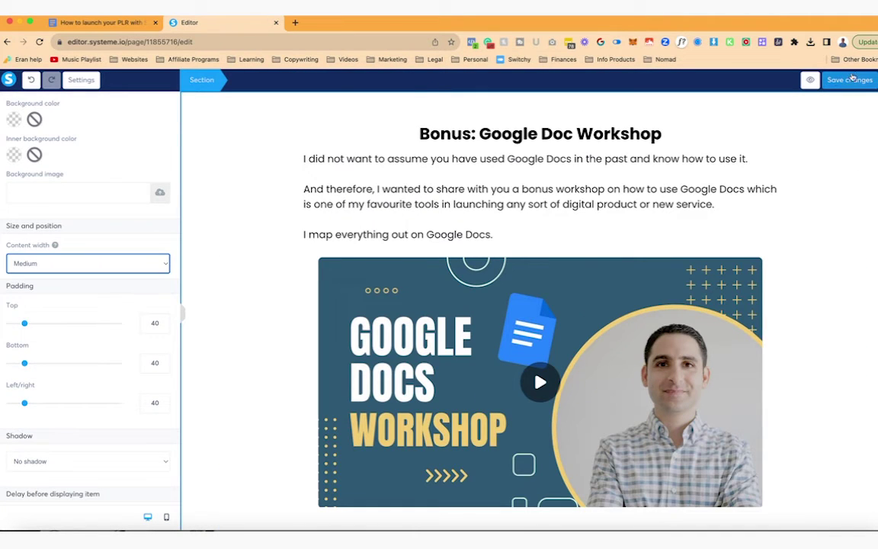
{"action": "left_click", "coordinate": [859, 81]}
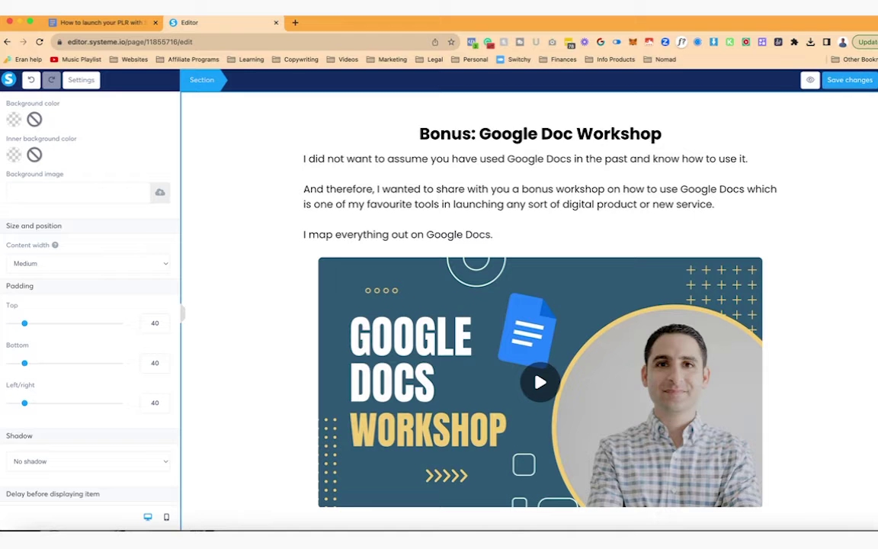
- Return to the course curriculum and activate both the Google Doc Template (Done-For-You Lead Magnet) and Bonus: Google Doc Workshop lectures
{"action": "key", "text": "super+bracketleft"}
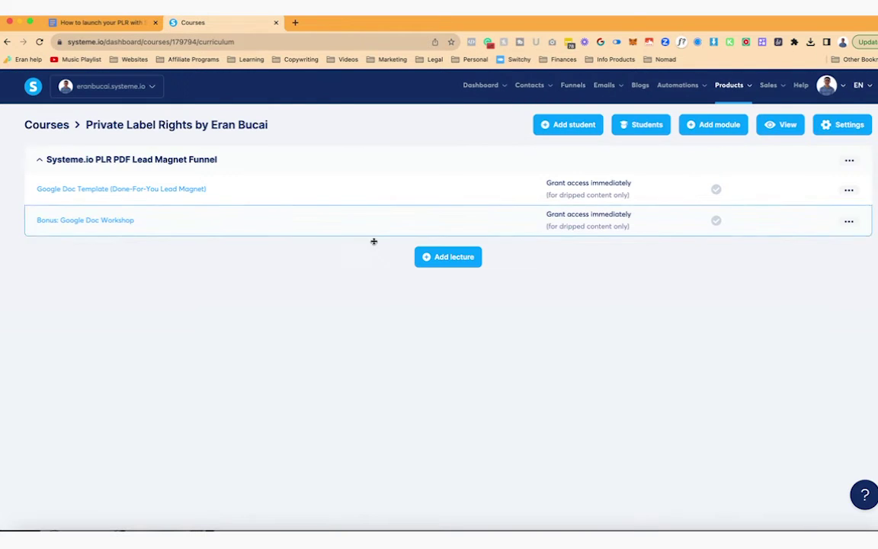
{"action": "left_click", "coordinate": [848, 190]}
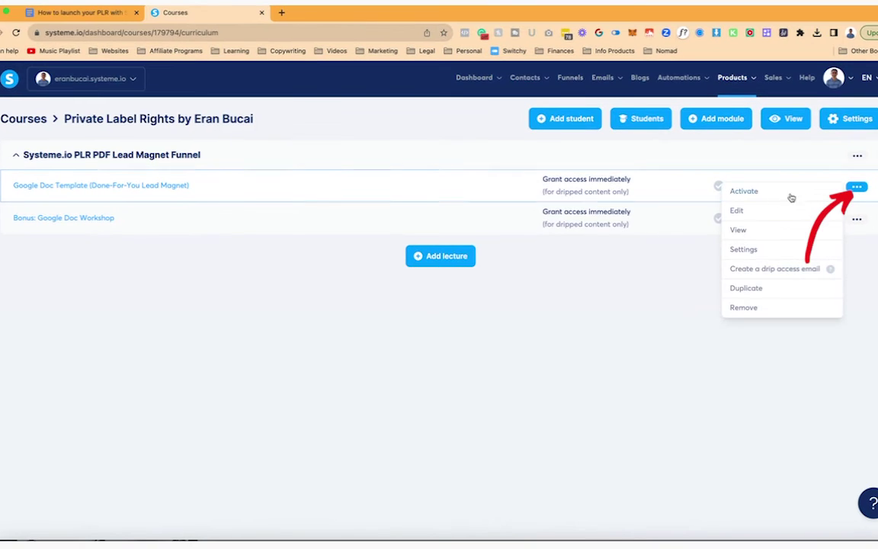
{"action": "left_click", "coordinate": [752, 192]}
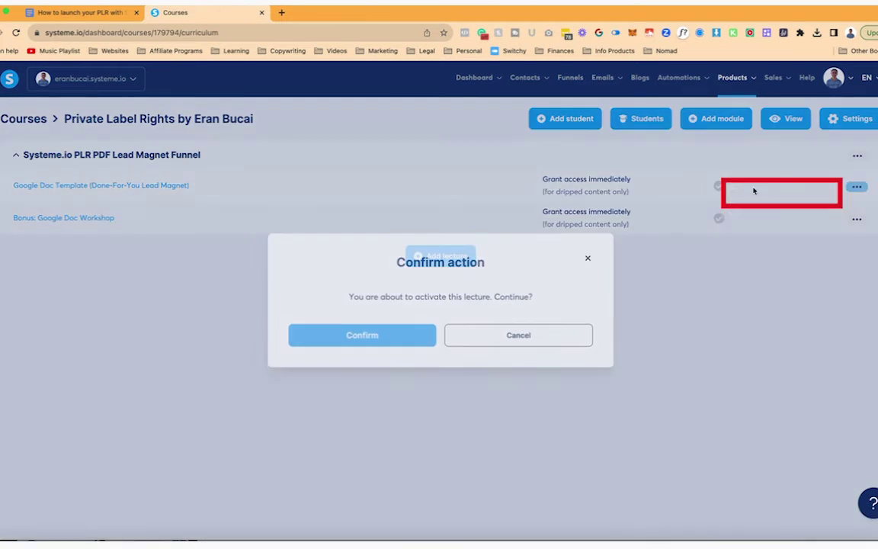
{"action": "left_click", "coordinate": [361, 335]}
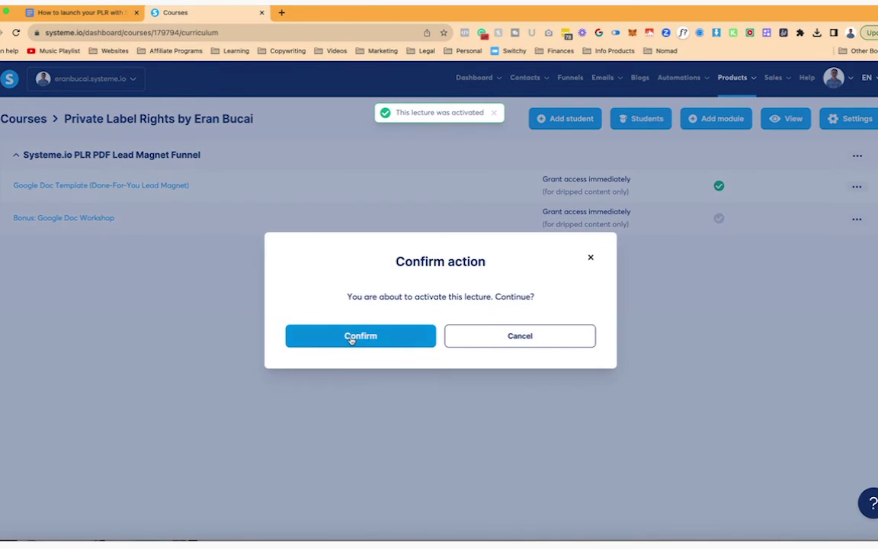
{"action": "left_click", "coordinate": [348, 335]}
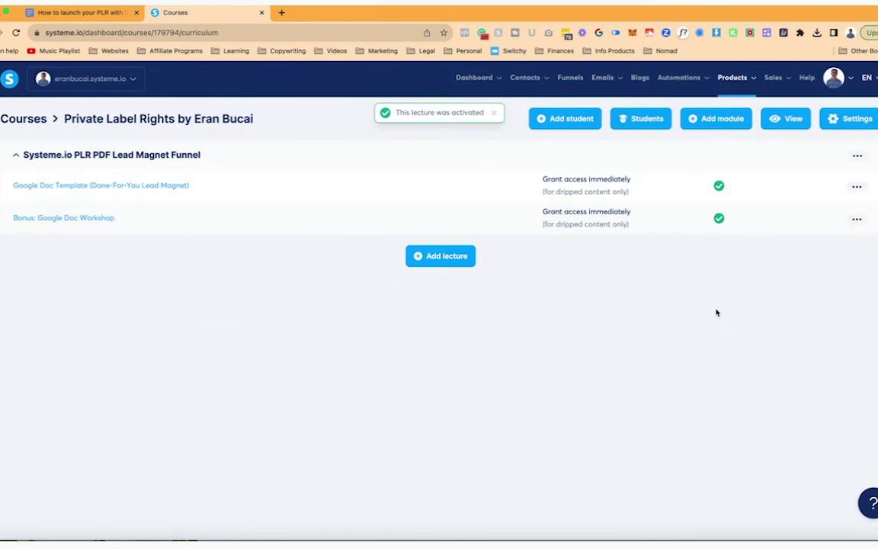
- Create a lecture named "Bonus: ConfettiPage.com" with delay 0 and the preselected first template
{"action": "left_click", "coordinate": [438, 257]}
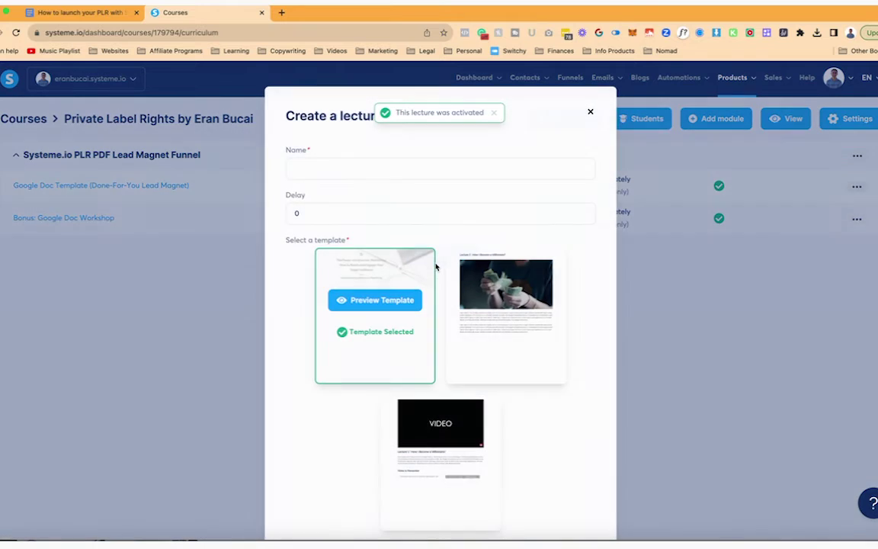
{"action": "left_click", "coordinate": [361, 164]}
{"action": "type", "text": "Bonus: ConfettiPage.com"}
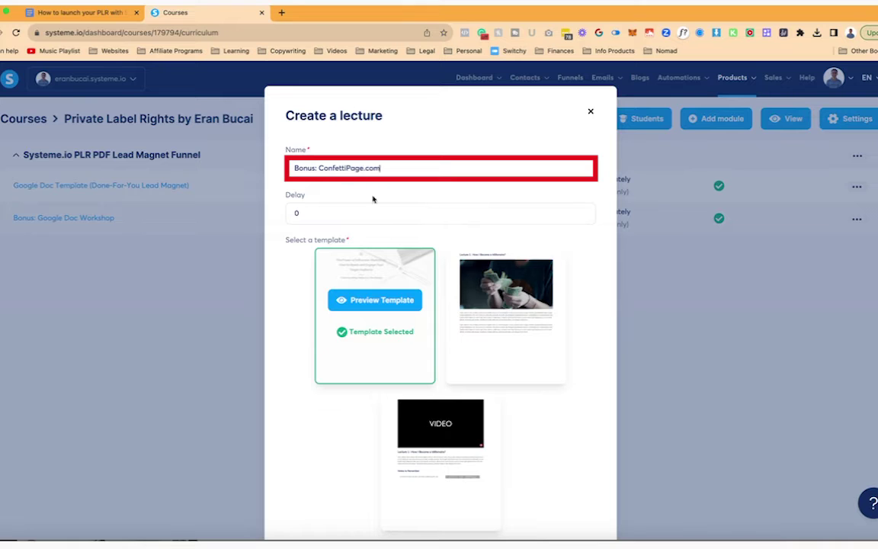
{"action": "scroll", "coordinate": [372, 199], "scroll_direction": "down", "scroll_amount": 3}
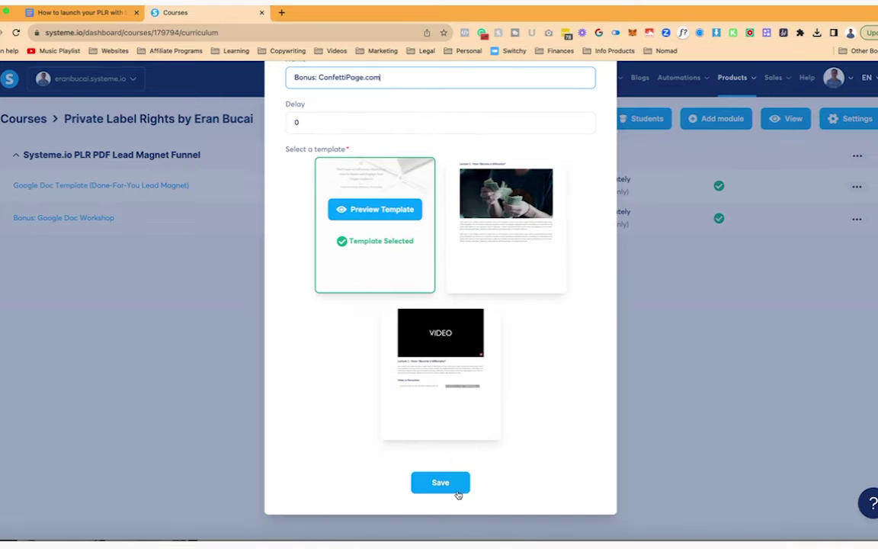
{"action": "left_click", "coordinate": [441, 483]}
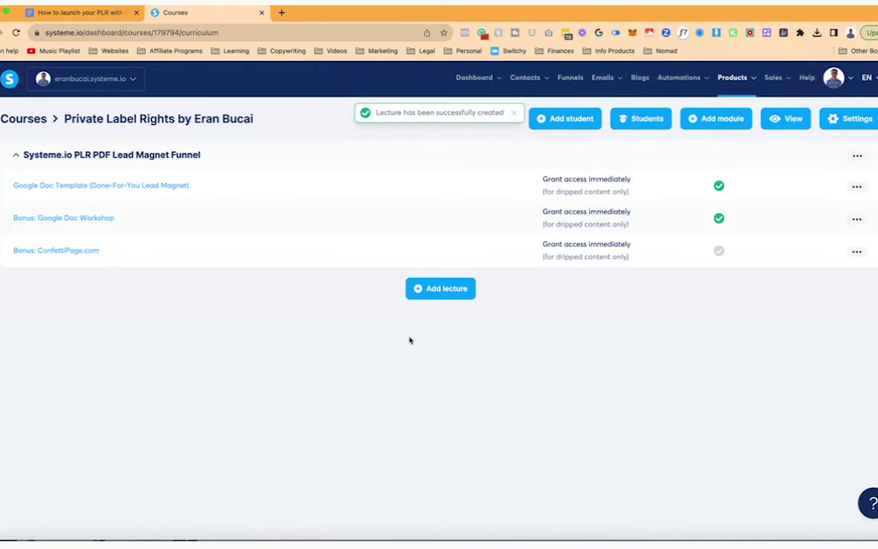
- Open the Bonus: ConfettiPage.com lecture in the editor and delete all of its template sections
{"action": "left_click", "coordinate": [80, 251]}
{"action": "left_click", "coordinate": [821, 112]}
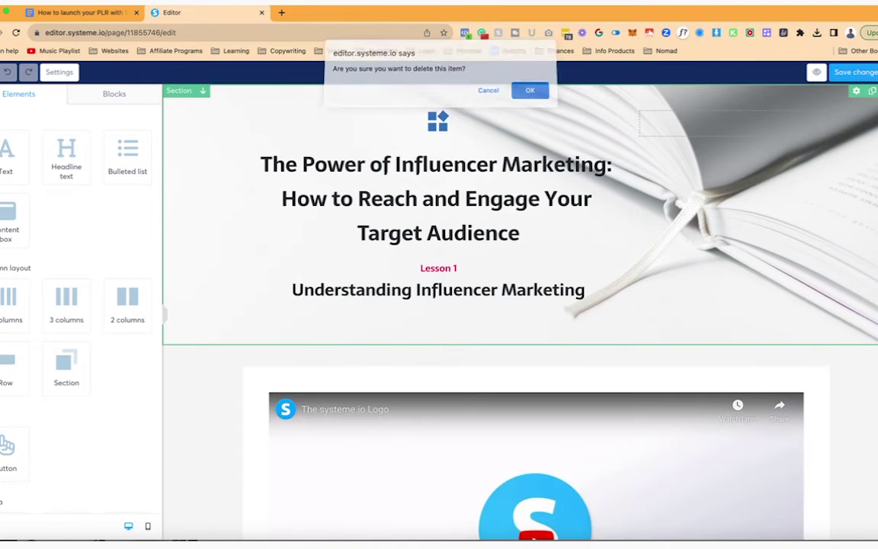
{"action": "left_click", "coordinate": [529, 93]}
{"action": "left_click", "coordinate": [531, 93]}
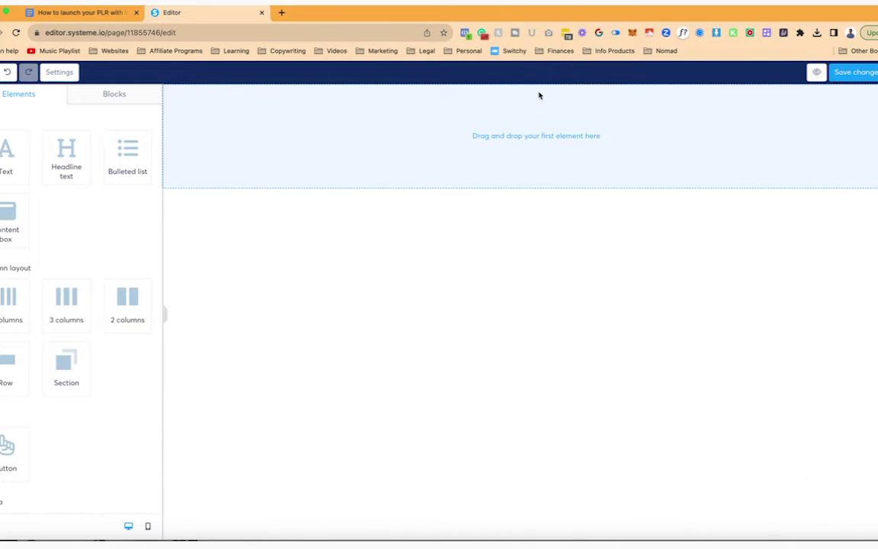
- Add a headline to the empty page reading "Bonus: ConfettiPage.com" and make it bold
{"action": "left_click", "coordinate": [84, 158]}
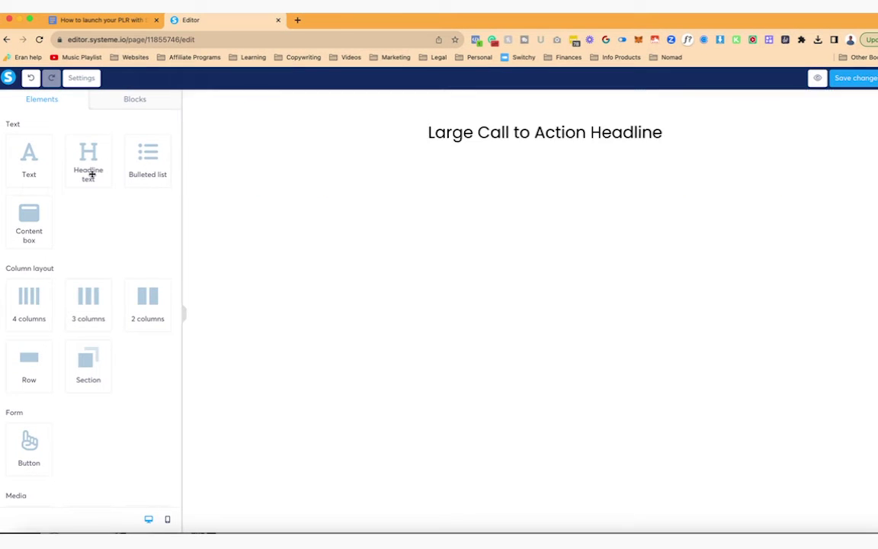
{"action": "triple_click", "coordinate": [492, 134]}
{"action": "type", "text": "Bonus: ConfettiPage.com"}
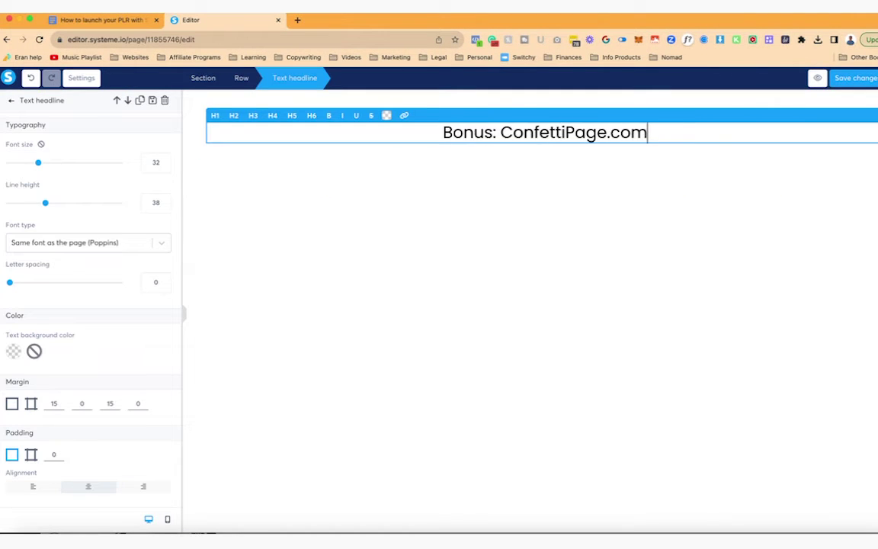
{"action": "key", "text": "super+a"}
{"action": "key", "text": "super+b"}
{"action": "left_click", "coordinate": [439, 187]}
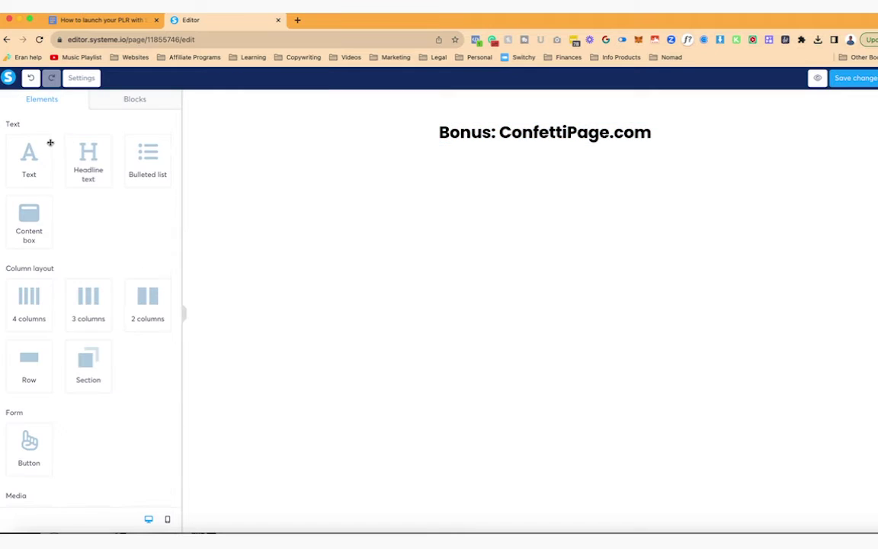
- Insert a left-aligned text element below the headline, beginning "In case you didn't know, I co-founded a software company called ConfettiPage.com"
{"action": "left_click_drag", "start_coordinate": [30, 149], "coordinate": [388, 145]}
{"action": "left_click", "coordinate": [33, 485]}
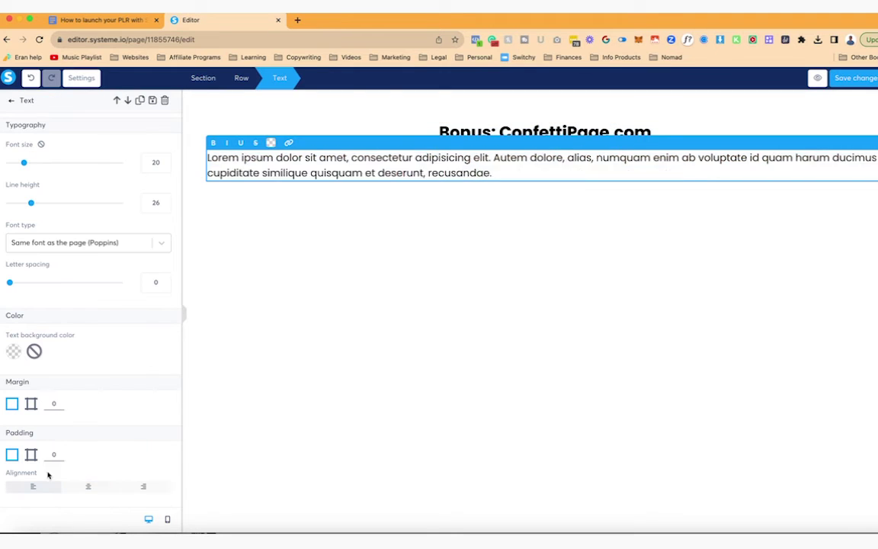
{"action": "type", "text": "In case you didn't know"}
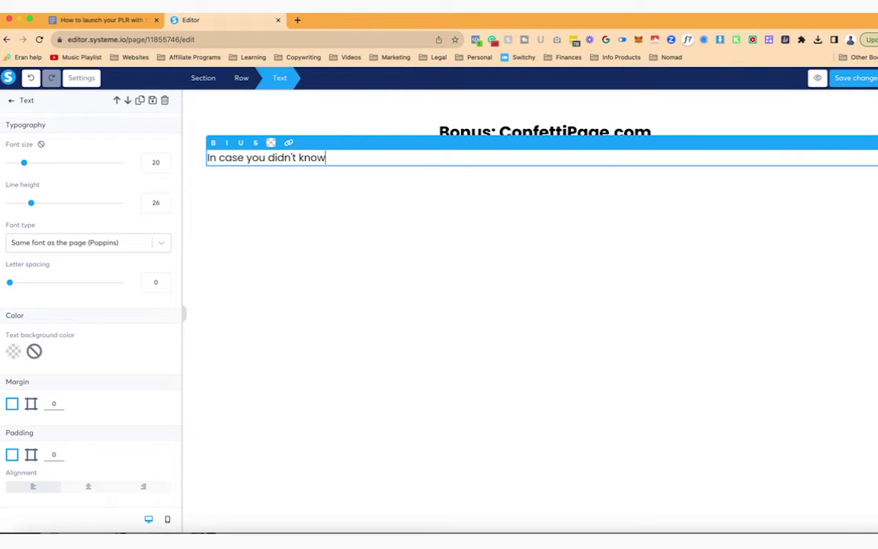
{"action": "type", "text": ", I co-founded a s"}
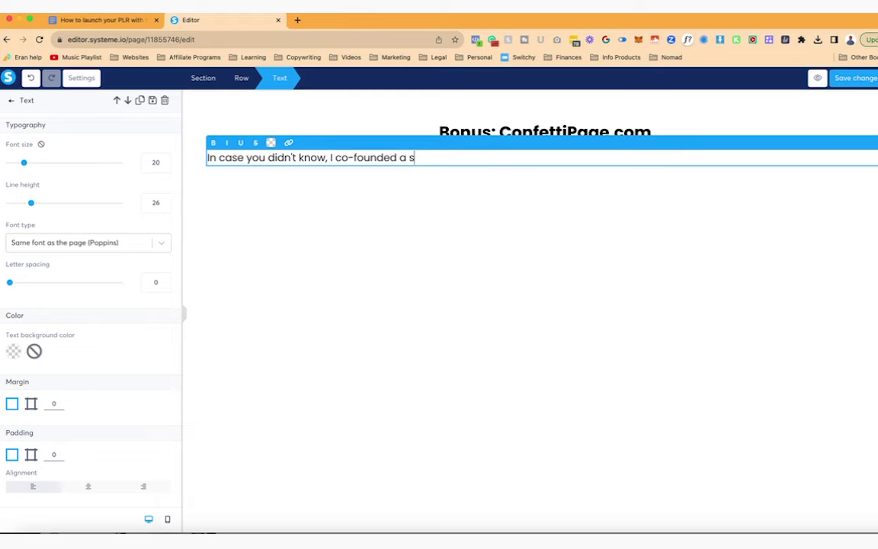
{"action": "type", "text": "oftware company called Confe"}
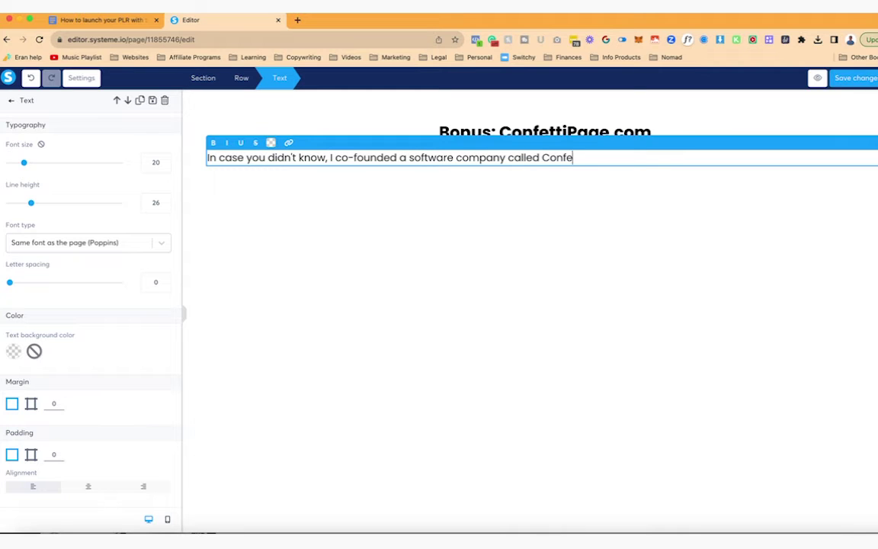
{"action": "type", "text": "ttiPage.com whcih let"}
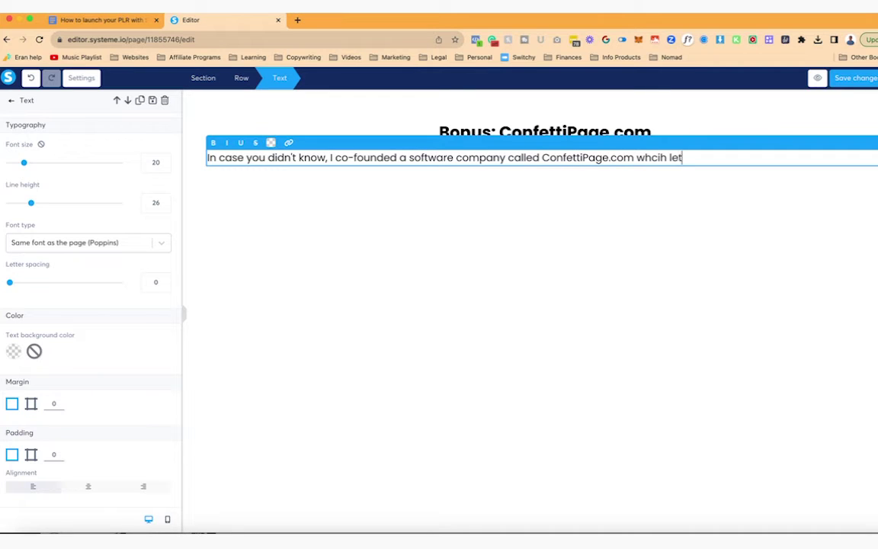
- Complete the first paragraph with "which lets you create confetti animation just like the one you see on this page."
{"action": "key", "text": "BackSpace"}
{"action": "key", "text": "BackSpace"}
{"action": "key", "text": "BackSpace"}
{"action": "key", "text": "BackSpace"}
{"action": "key", "text": "BackSpace"}
{"action": "key", "text": "BackSpace"}
{"action": "key", "text": "BackSpace"}
{"action": "type", "text": "ich lets you create "}
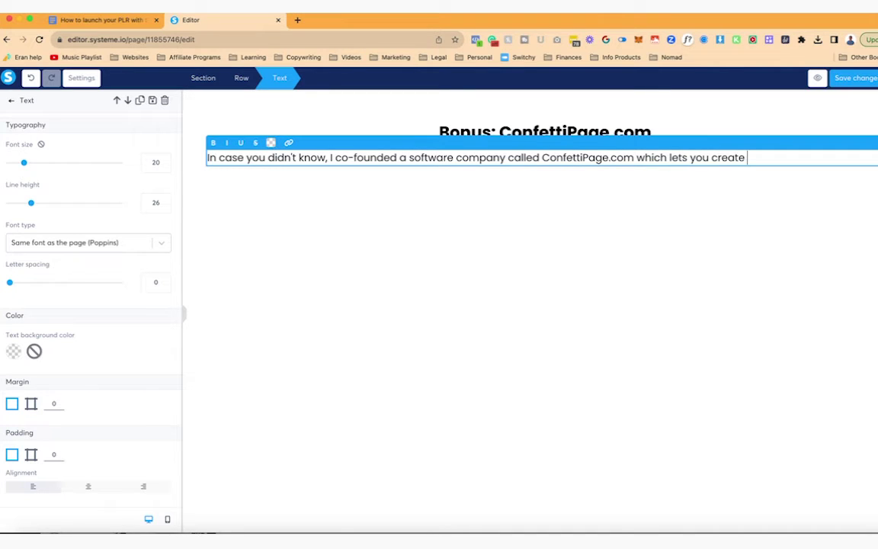
{"action": "type", "text": "confetti animation just l"}
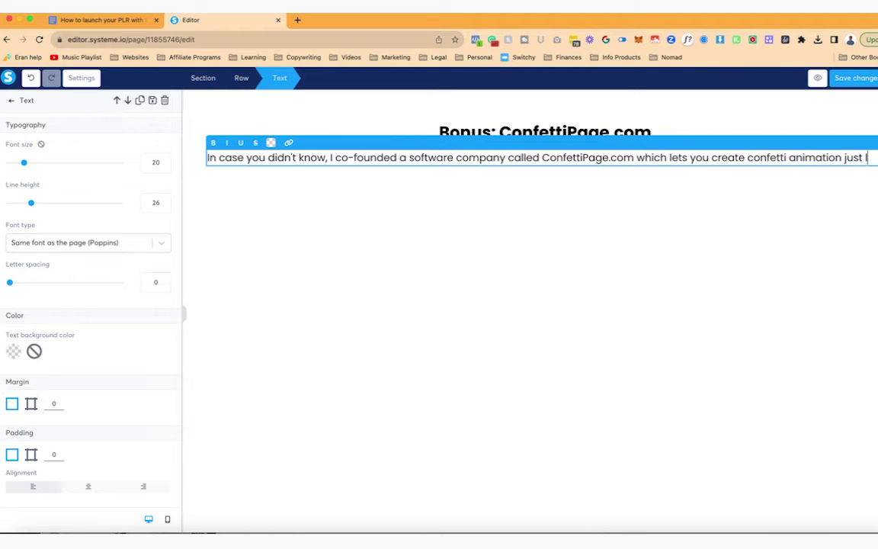
{"action": "type", "text": "ike the one you see on thi"}
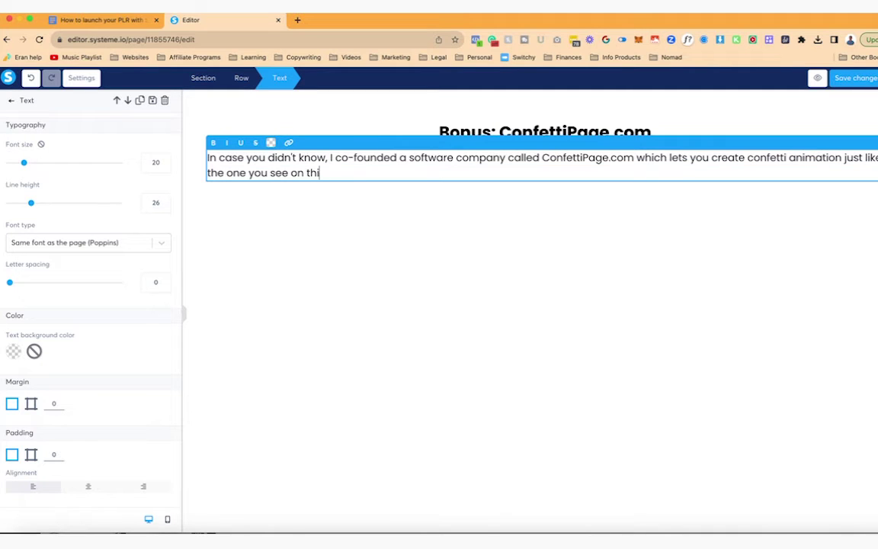
{"action": "type", "text": "s page."}
{"action": "key", "text": "Return"}
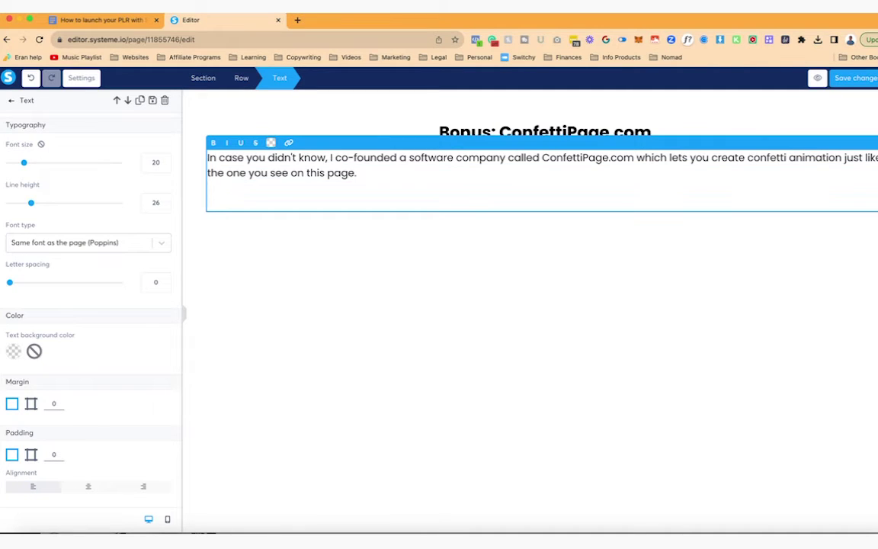
{"action": "key", "text": "BackSpace"}
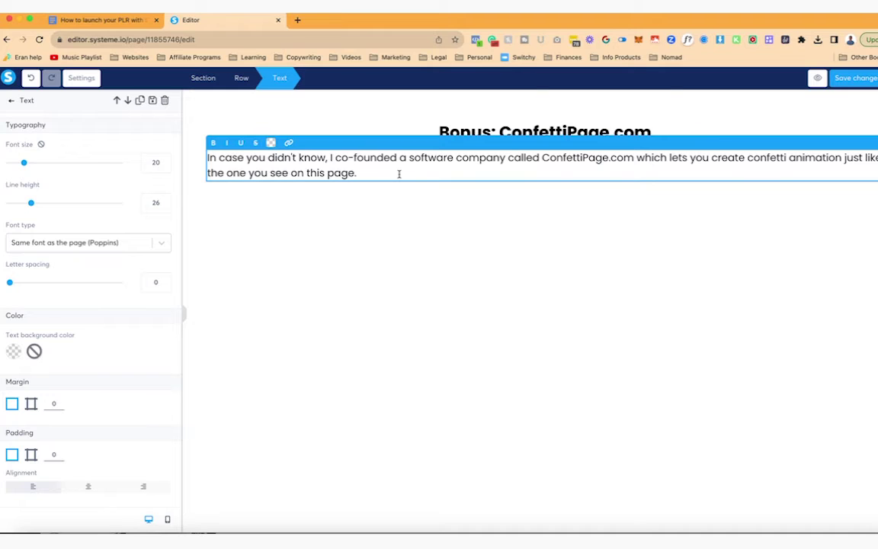
- Start a second paragraph with "As a thank you for purchasing this PLR product, I wanted to share with you"
{"action": "key", "text": "Return"}
{"action": "type", "text": "As a thank you"}
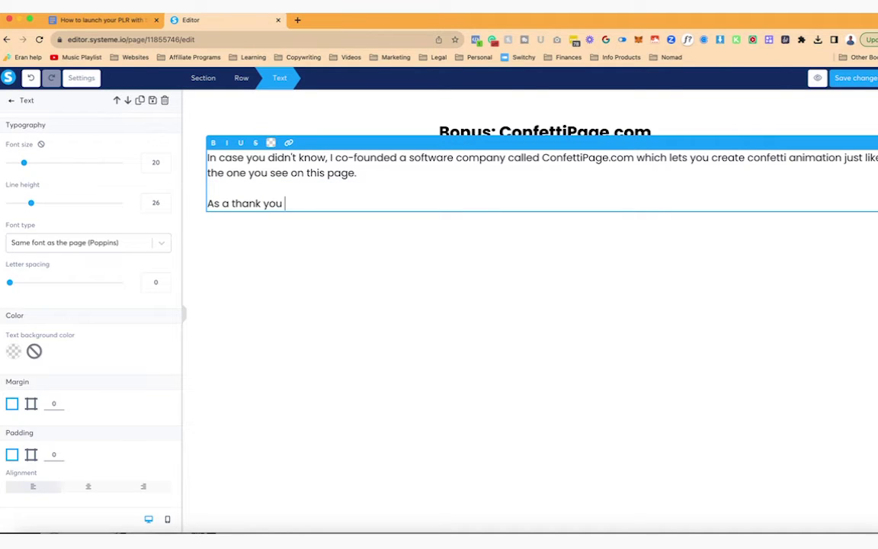
{"action": "type", "text": " for purchasing this PL"}
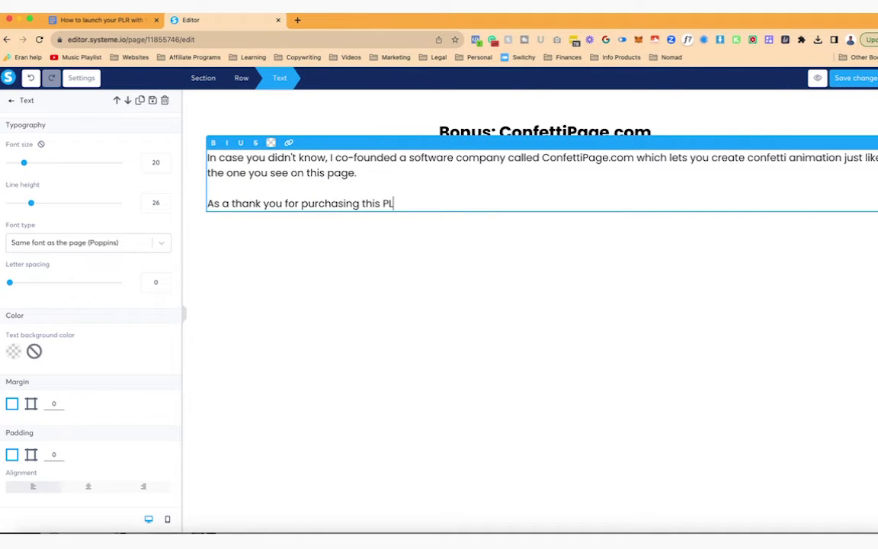
{"action": "type", "text": "R product, I wanted to"}
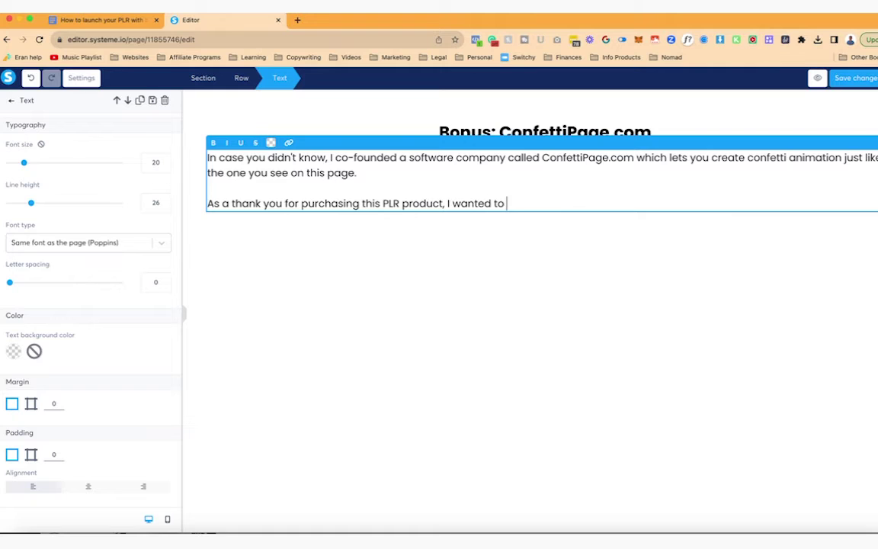
{"action": "type", "text": " share with you a b"}
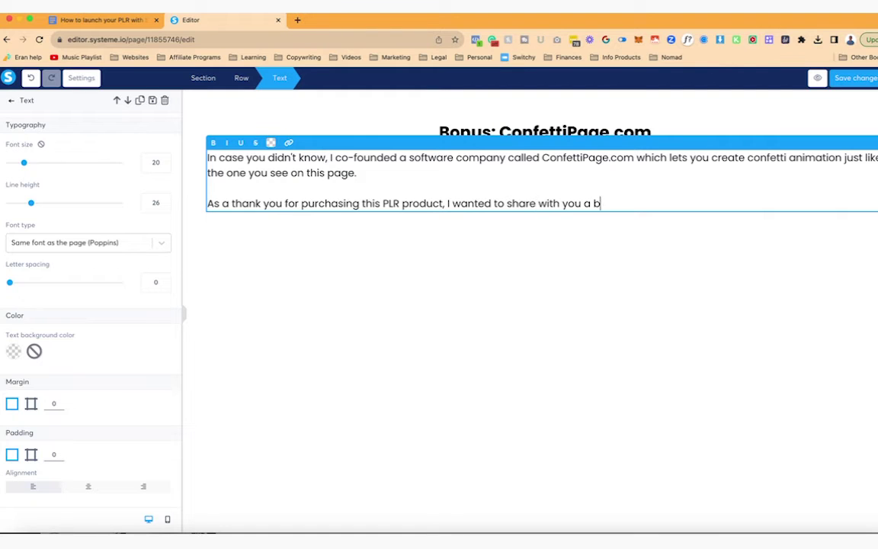
- Complete the second paragraph with "a bonus which is a $10 discount code on the ConfettiPage Pro code."
{"action": "type", "text": "onus which is a"}
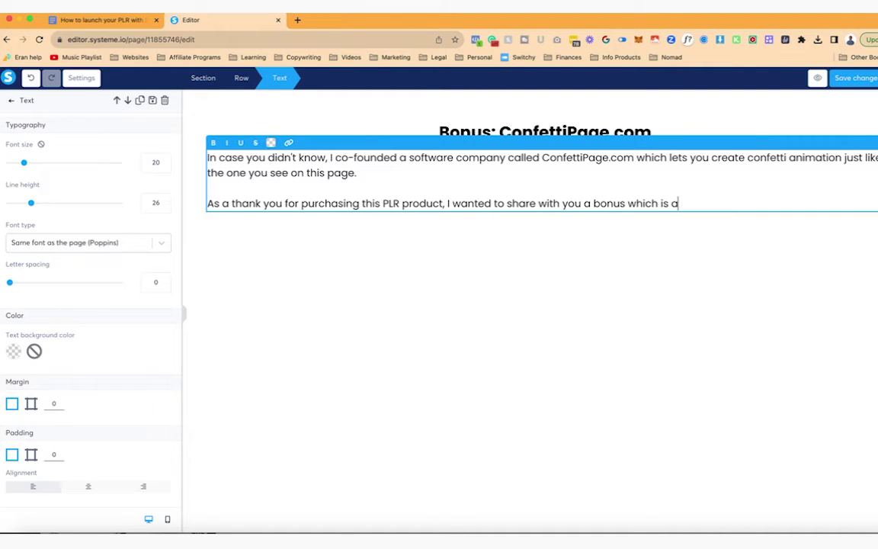
{"action": "type", "text": " $10 discount code on the Confetti"}
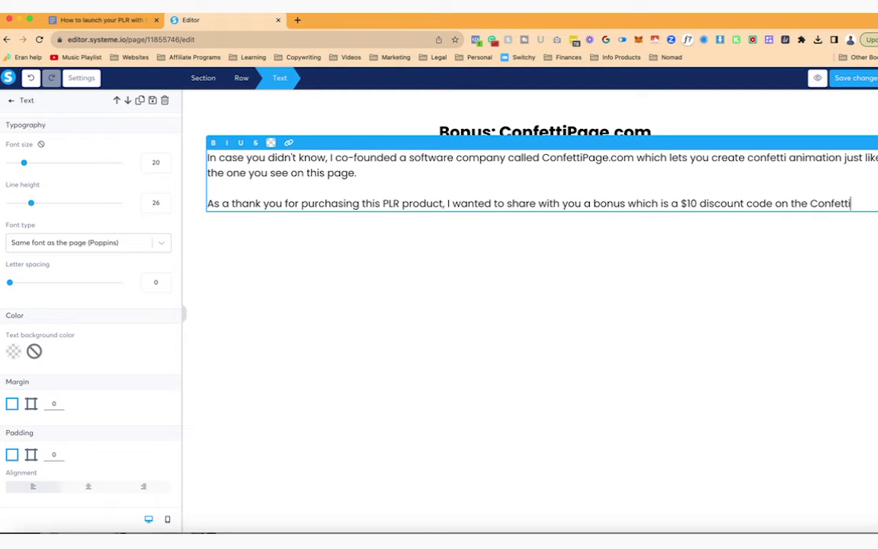
{"action": "type", "text": "Page Pro code."}
- Add a third paragraph: "Note that ConfettiPage.com is actually 100% free to use and you are not required to buy anything to use it."
{"action": "key", "text": "Return"}
{"action": "key", "text": "Return"}
{"action": "type", "text": "Note that "}
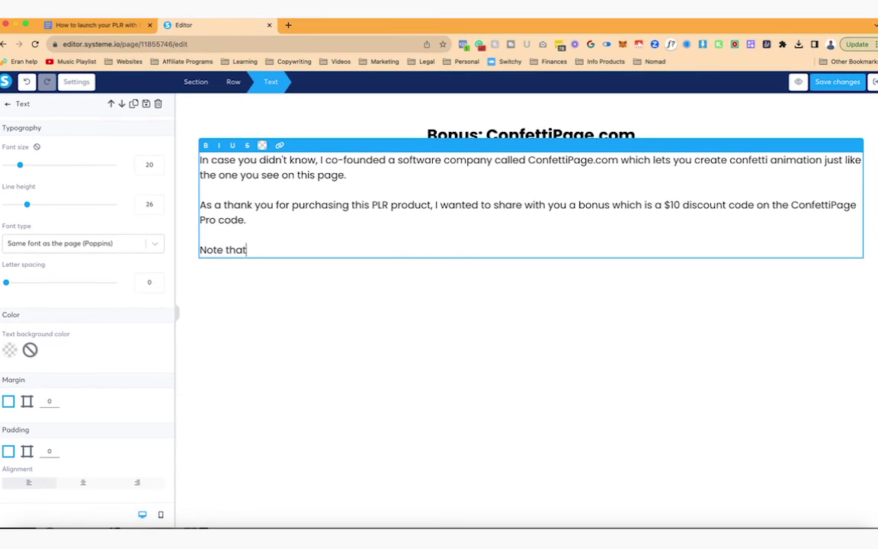
{"action": "type", "text": "ConfettiPage.com is actually 100%"}
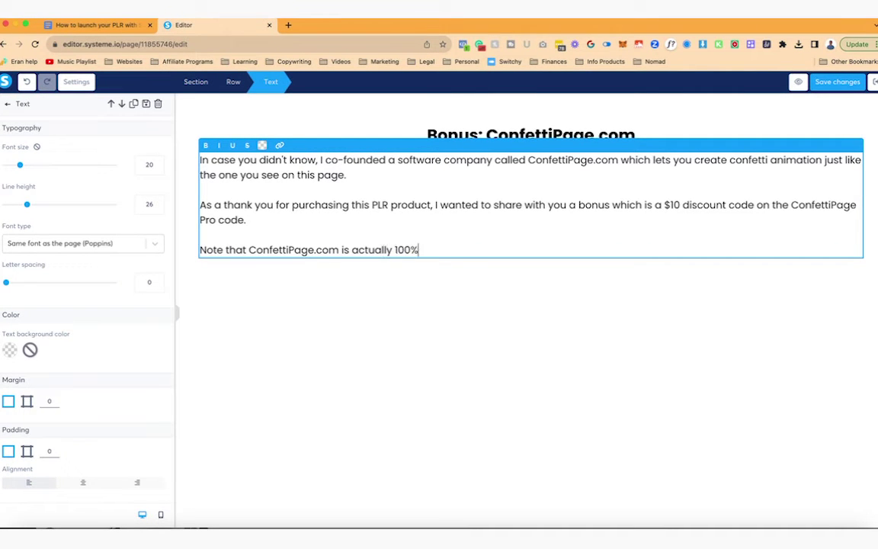
{"action": "type", "text": " free to use and yo"}
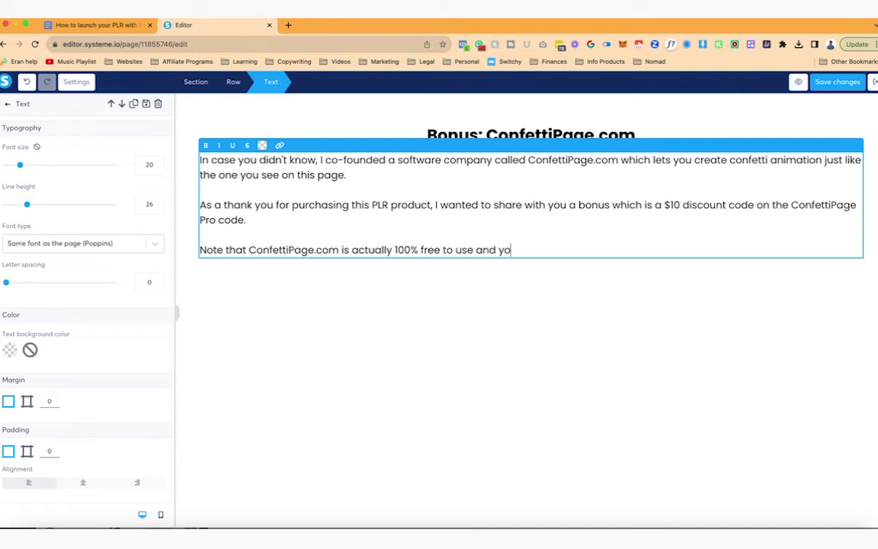
{"action": "type", "text": "u are not required to buy anyt"}
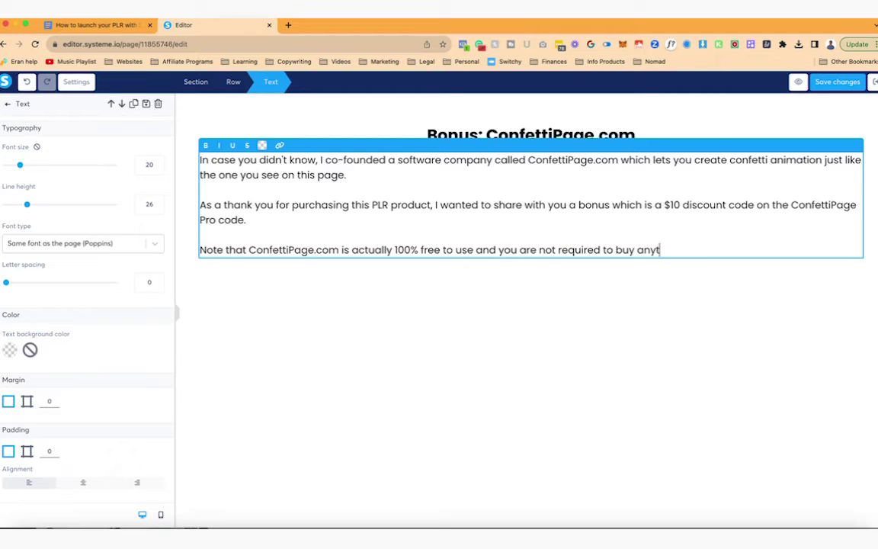
{"action": "type", "text": "hing to use it."}
- Add a fourth paragraph: "It simply comes with branding (as you see on the bottom left of this page)."
{"action": "key", "text": "Return"}
{"action": "type", "text": "It simply"}
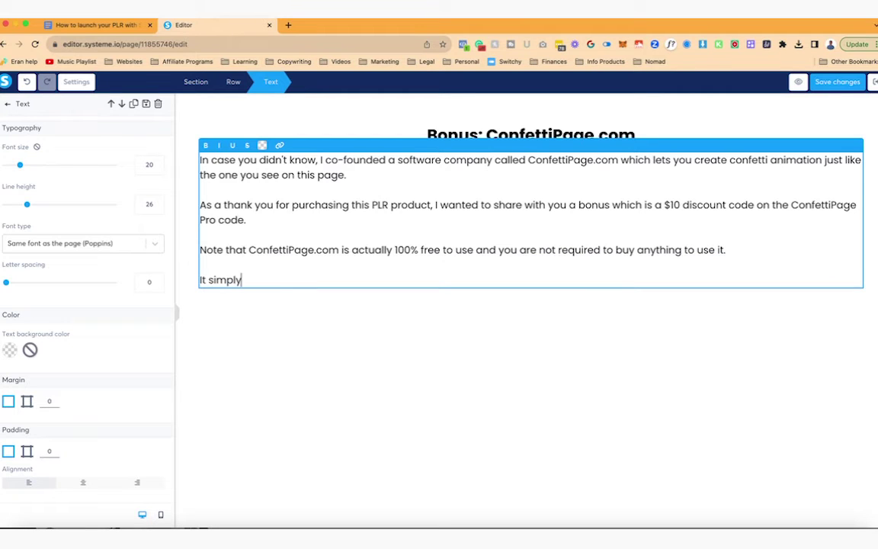
{"action": "type", "text": " comes with branding "}
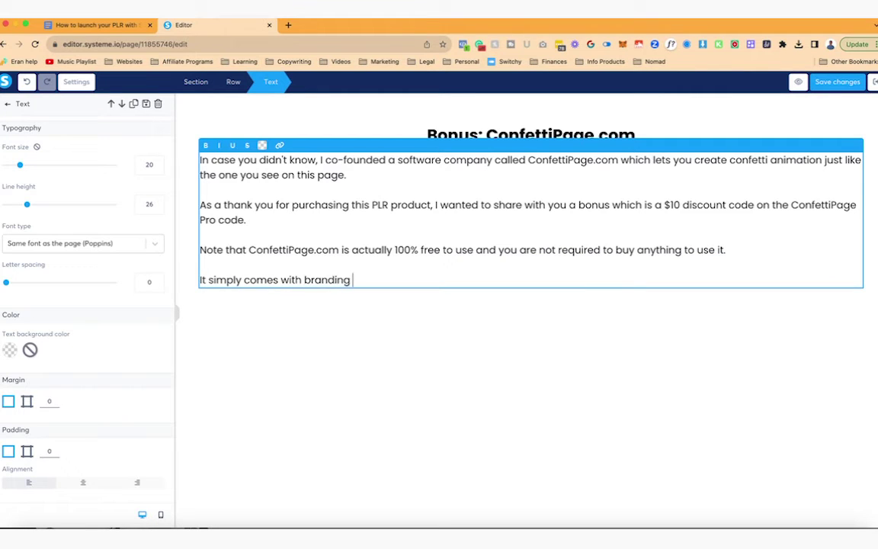
{"action": "type", "text": "(as you see on the"}
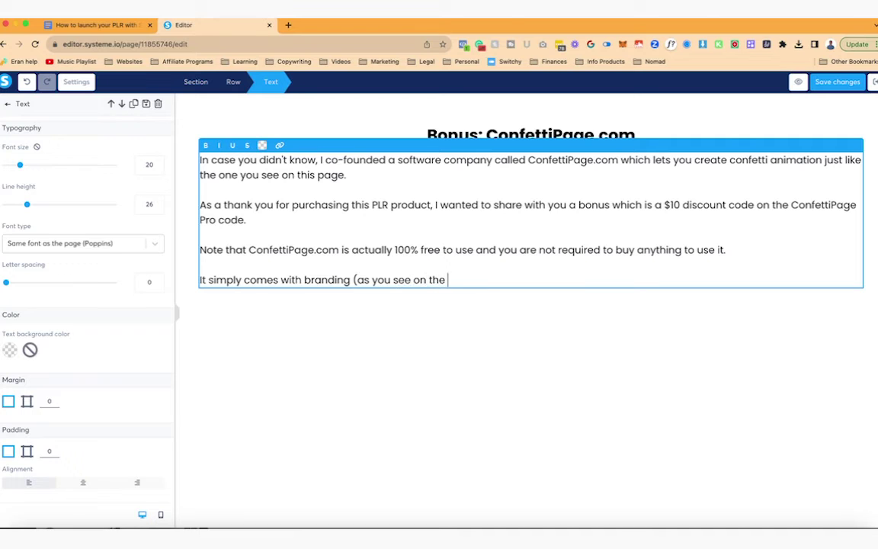
{"action": "type", "text": " bottom left of this page)."}
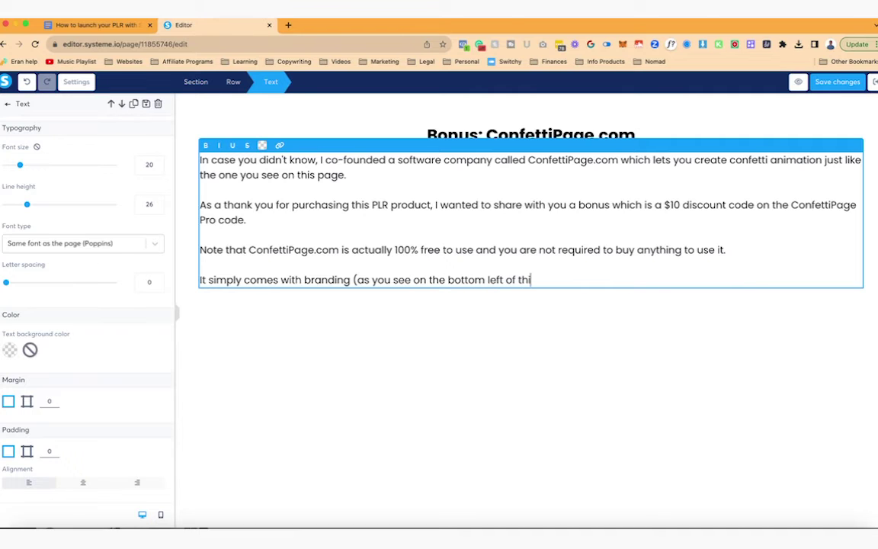
- Add the paragraph "If you want that branding removed from your thank you page, then this is where you would purchase a Confetti Pro Code."
{"action": "key", "text": "Return"}
{"action": "type", "text": "If you wa"}
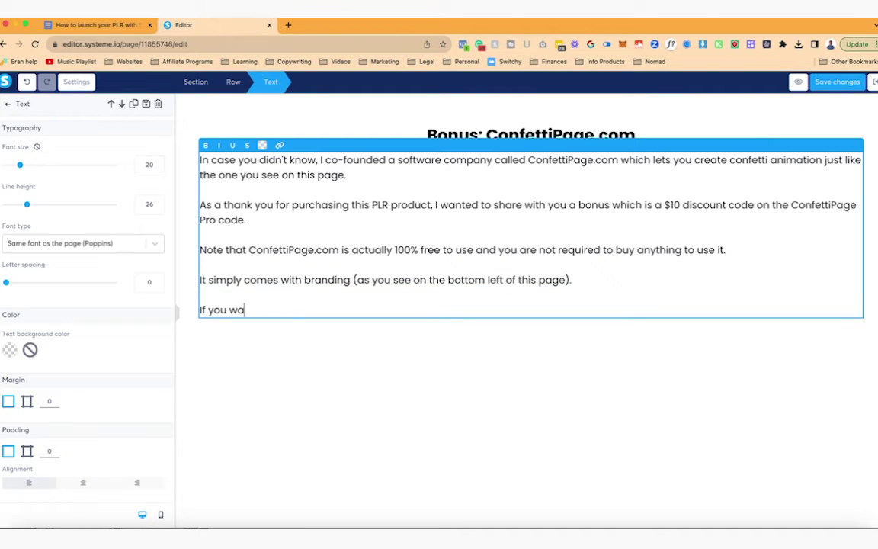
{"action": "type", "text": "nt that brand"}
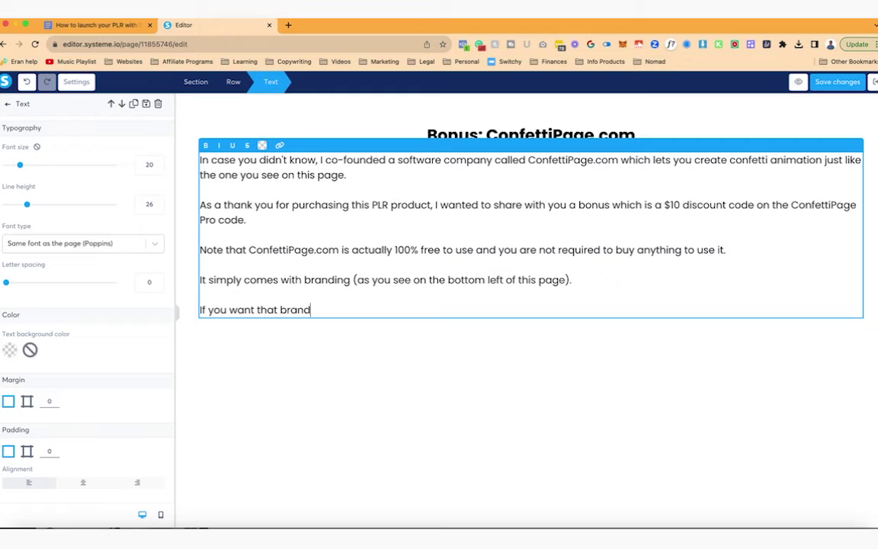
{"action": "type", "text": "ing removed from your t"}
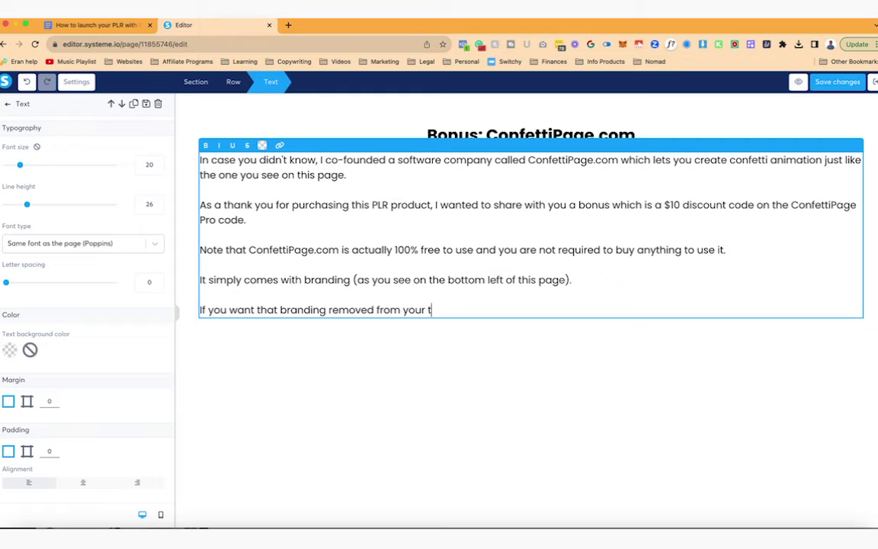
{"action": "type", "text": "hank you page, then this"}
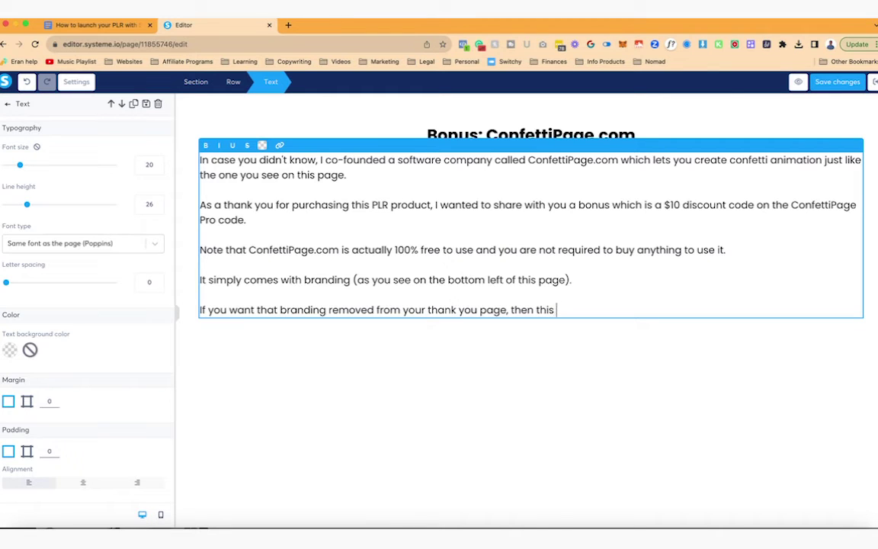
{"action": "type", "text": " is where you would purchase a Confett"}
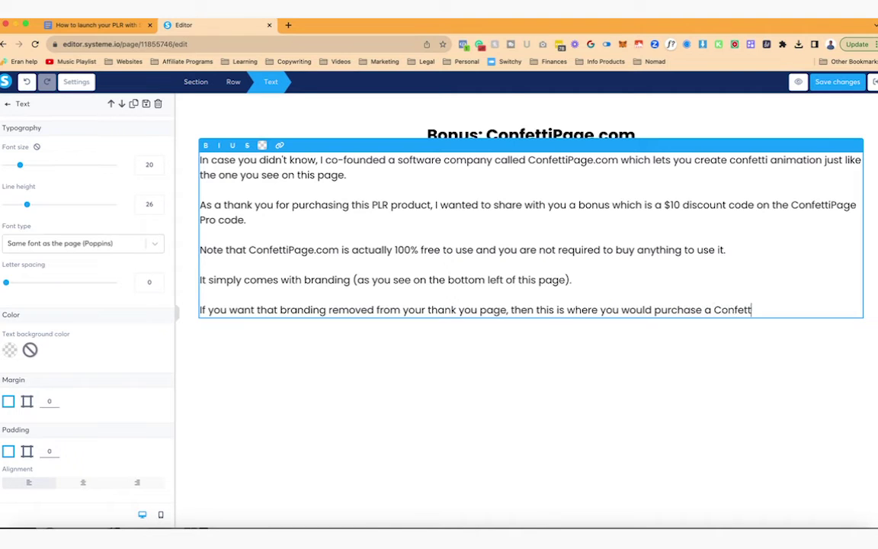
{"action": "type", "text": "i Pro Code."}
- Add the paragraph "The price is $39 one-time payment and I prepared a coupon code for you to get $10 off."
{"action": "key", "text": "Return"}
{"action": "type", "text": "The price is $39"}
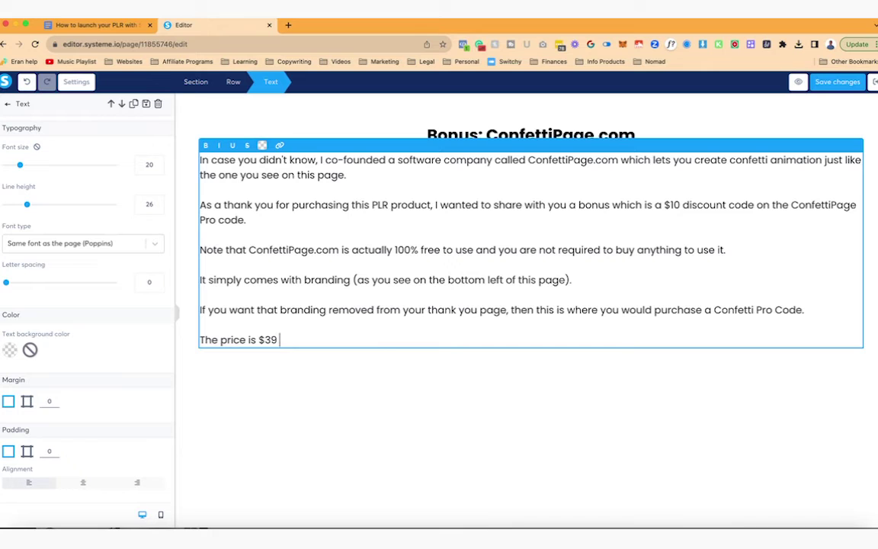
{"action": "type", "text": " one-time payment and I pre"}
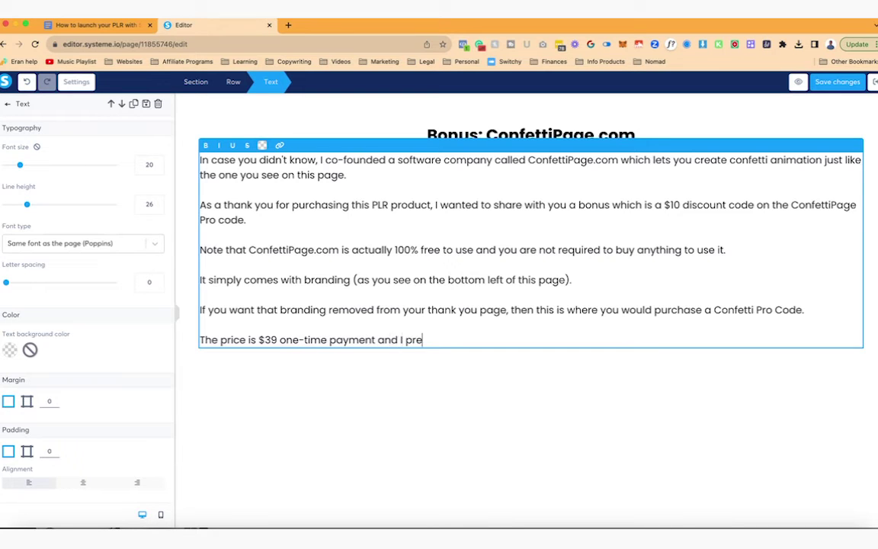
{"action": "type", "text": "pared a coupon code for you to get $10 off."}
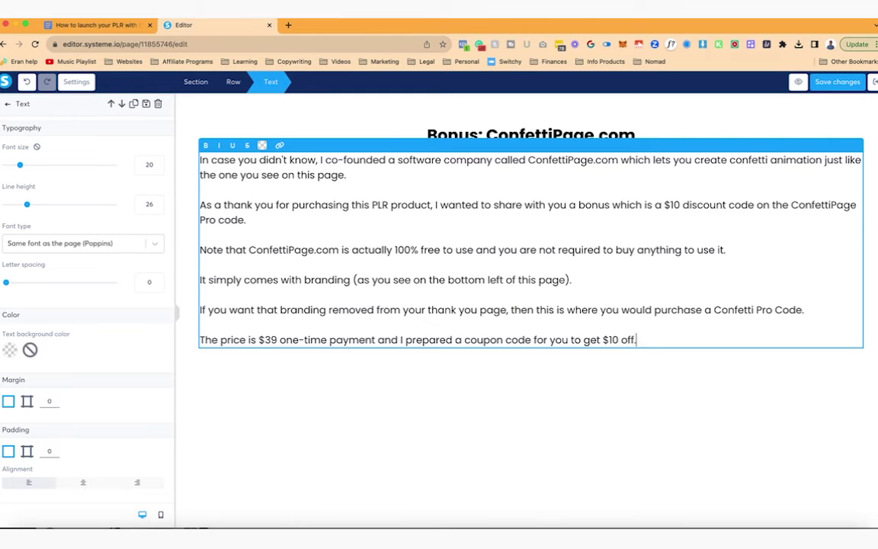
- Add the line "Use the code: [coupon code]" with the placeholder words in bold, and finish the text with "Enjoy!"
{"action": "key", "text": "Return"}
{"action": "type", "text": "Use the code: [coupon code"}
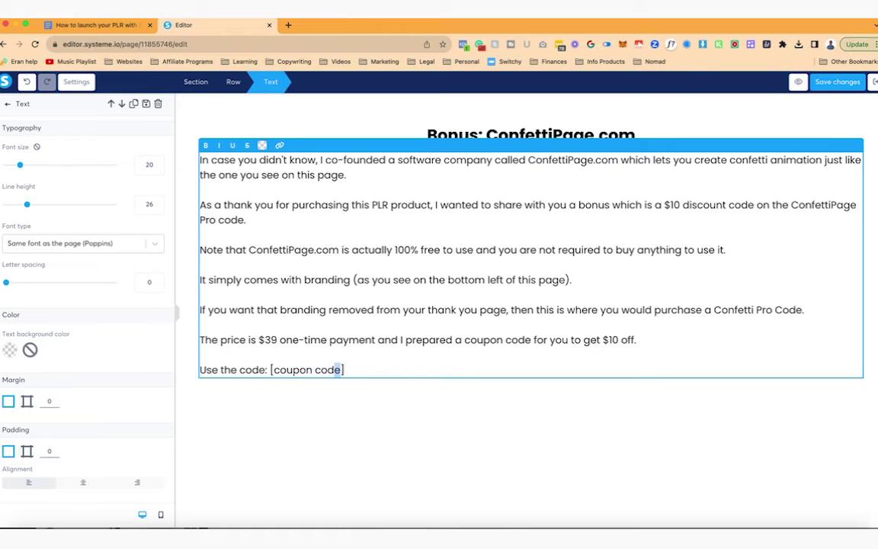
{"action": "left_click_drag", "start_coordinate": [336, 370], "coordinate": [280, 369]}
{"action": "left_click", "coordinate": [344, 369]}
{"action": "key", "text": "Return"}
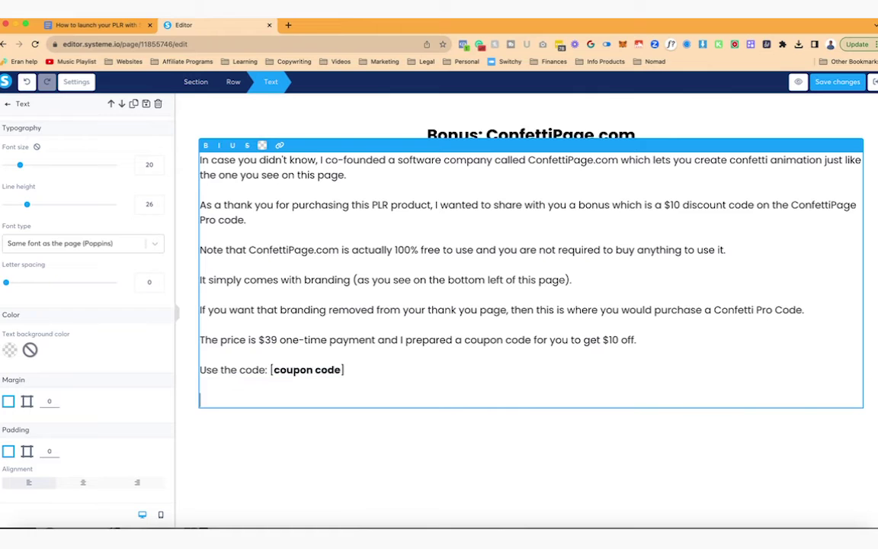
{"action": "left_click", "coordinate": [362, 452]}
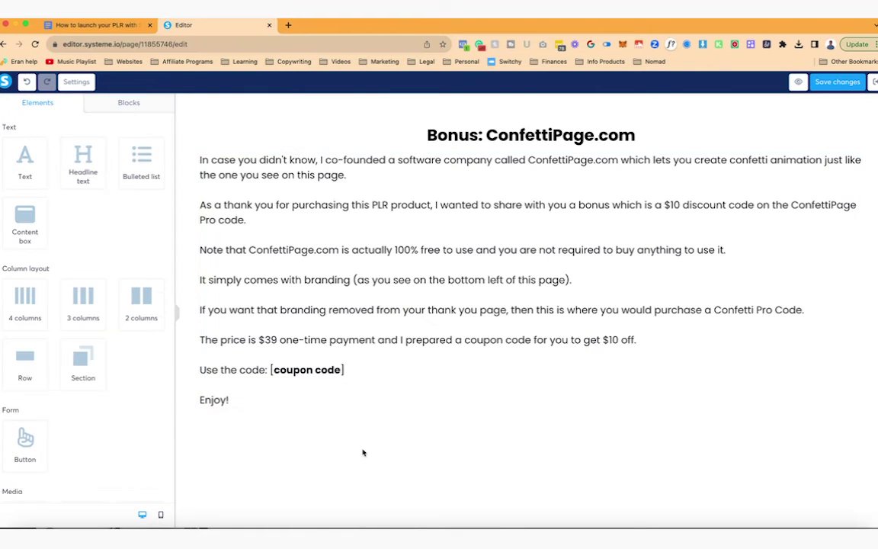
- Copy the confettipage.com address in a new browser tab and insert the saved "nice button" block below the text
{"action": "left_click", "coordinate": [125, 102]}
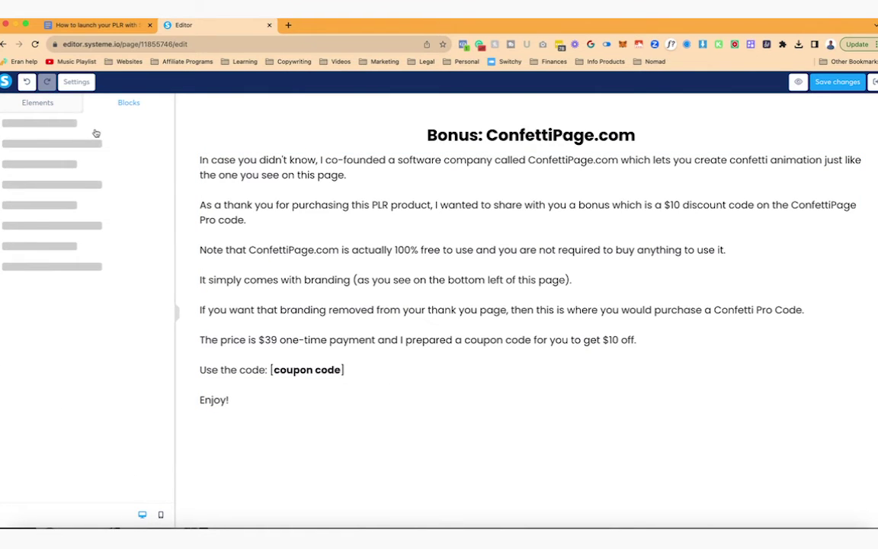
{"action": "left_click", "coordinate": [288, 25]}
{"action": "type", "text": "confettipage.com"}
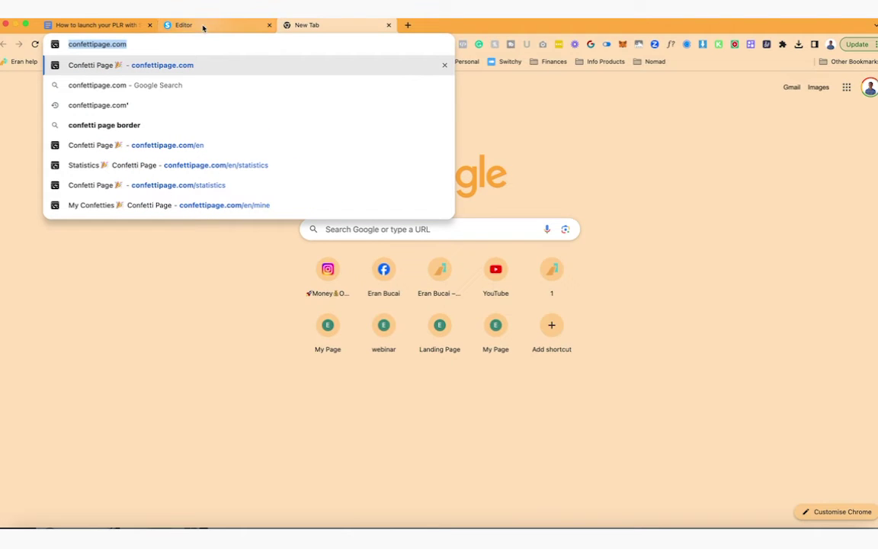
{"action": "left_click", "coordinate": [203, 28]}
{"action": "left_click", "coordinate": [76, 150]}
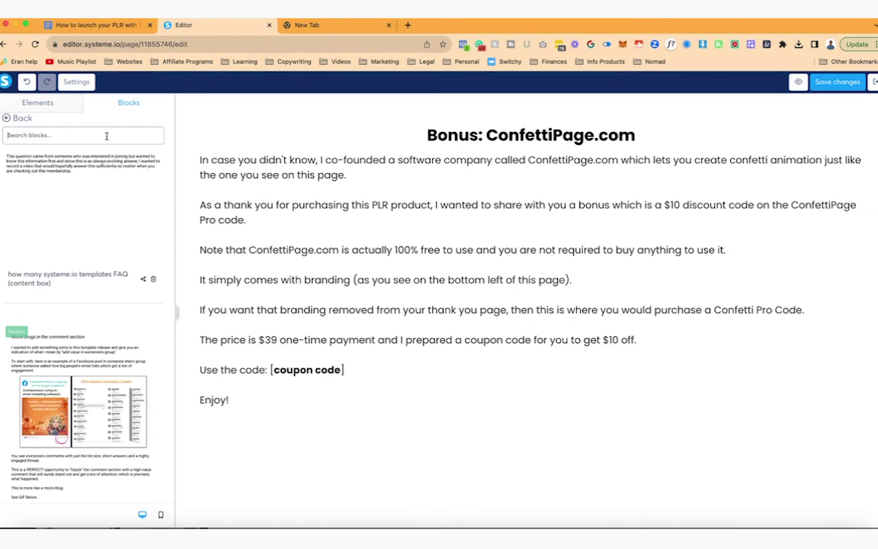
{"action": "type", "text": "button"}
{"action": "scroll", "coordinate": [93, 320], "scroll_direction": "down", "scroll_amount": 10}
{"action": "scroll", "coordinate": [93, 357], "scroll_direction": "up", "scroll_amount": 5}
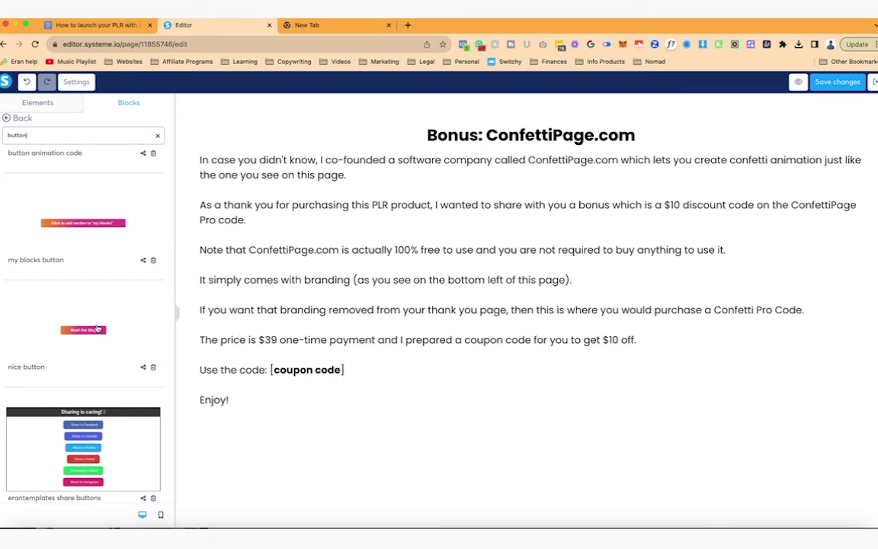
{"action": "left_click_drag", "start_coordinate": [82, 329], "coordinate": [335, 403]}
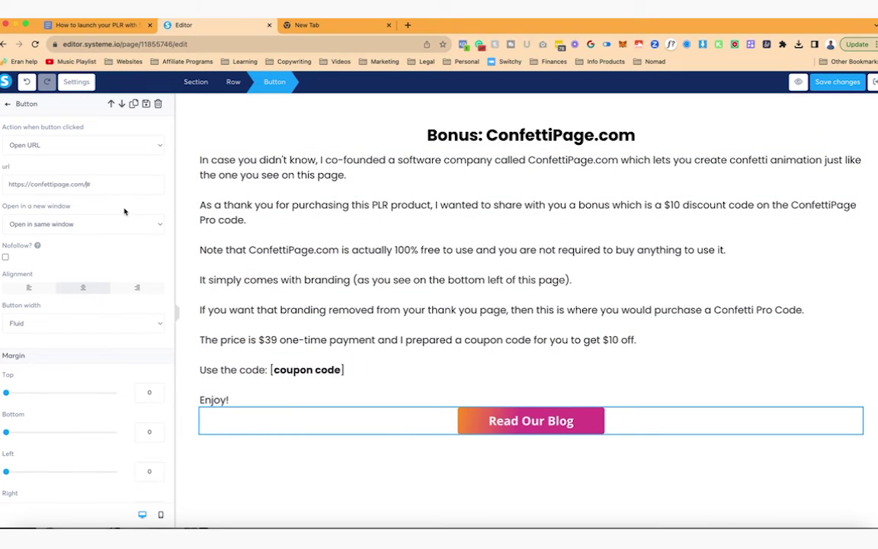
{"action": "left_click", "coordinate": [139, 224]}
{"action": "left_click", "coordinate": [141, 237]}
{"action": "scroll", "coordinate": [139, 284], "scroll_direction": "down", "scroll_amount": 3}
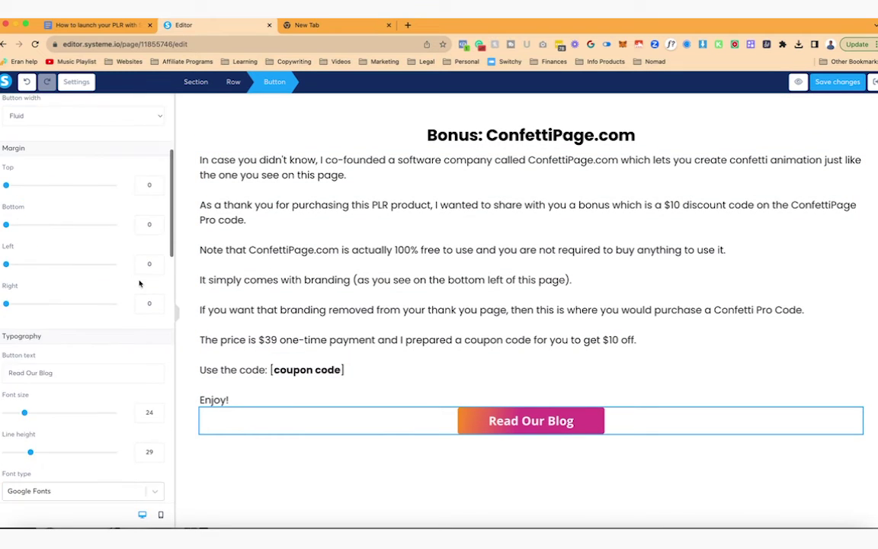
{"action": "scroll", "coordinate": [139, 283], "scroll_direction": "down", "scroll_amount": 1}
{"action": "triple_click", "coordinate": [102, 326]}
{"action": "type", "text": "ConfettiPage"}
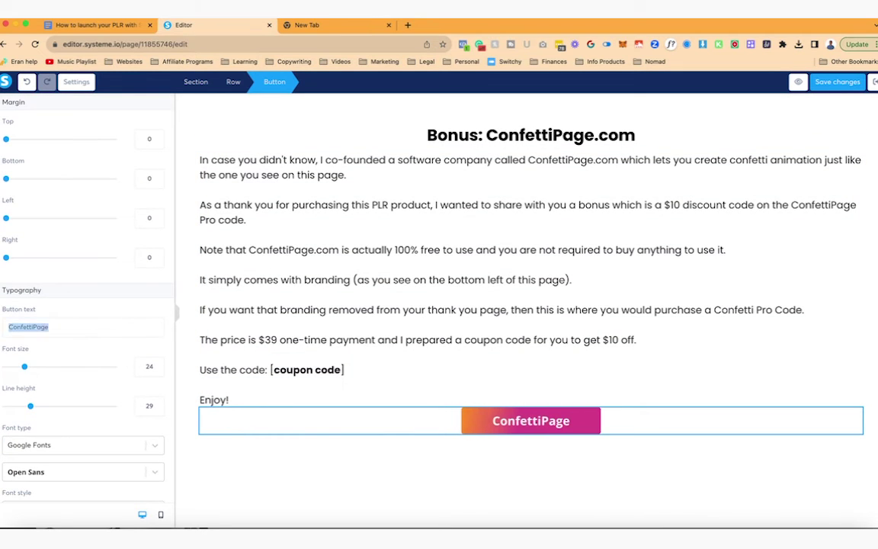
{"action": "type", "text": ".com"}
- Change the button's font to Poppins in the Bold 700 style
{"action": "scroll", "coordinate": [84, 305], "scroll_direction": "down", "scroll_amount": 3}
{"action": "left_click", "coordinate": [82, 314]}
{"action": "left_click", "coordinate": [99, 390]}
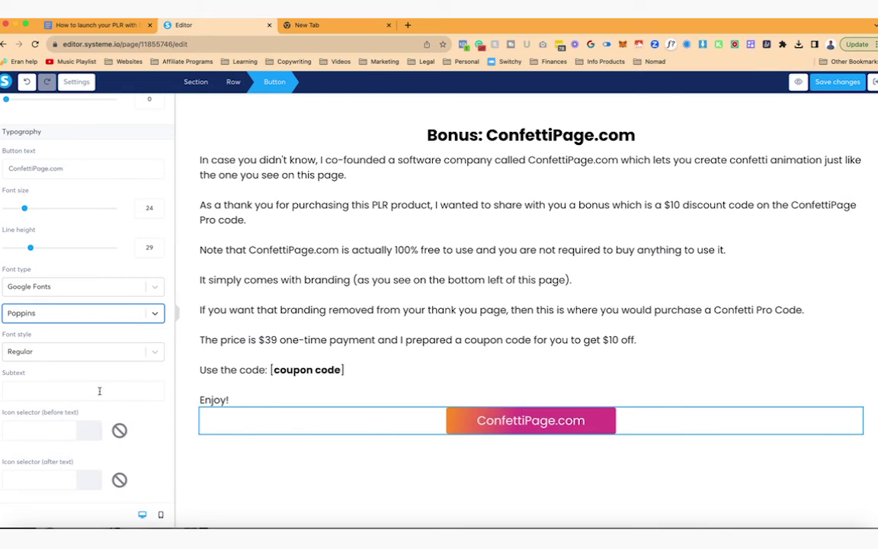
{"action": "left_click", "coordinate": [144, 352]}
{"action": "scroll", "coordinate": [145, 433], "scroll_direction": "down", "scroll_amount": 3}
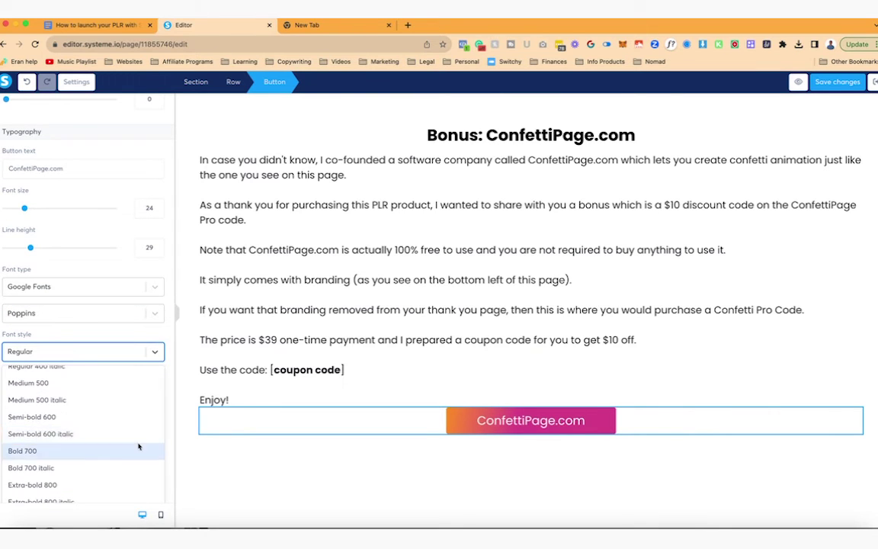
{"action": "left_click", "coordinate": [137, 448]}
- Add an external-link icon after the button text and give the button a hard shadow
{"action": "scroll", "coordinate": [153, 389], "scroll_direction": "down", "scroll_amount": 1}
{"action": "left_click", "coordinate": [46, 412]}
{"action": "type", "text": "ex"}
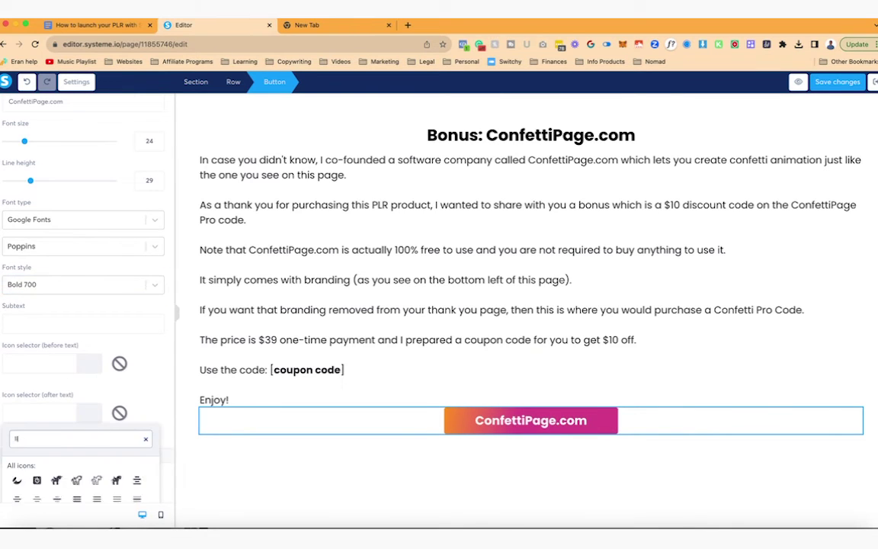
{"action": "left_click", "coordinate": [18, 476]}
{"action": "scroll", "coordinate": [129, 265], "scroll_direction": "down", "scroll_amount": 10}
{"action": "left_click", "coordinate": [128, 263]}
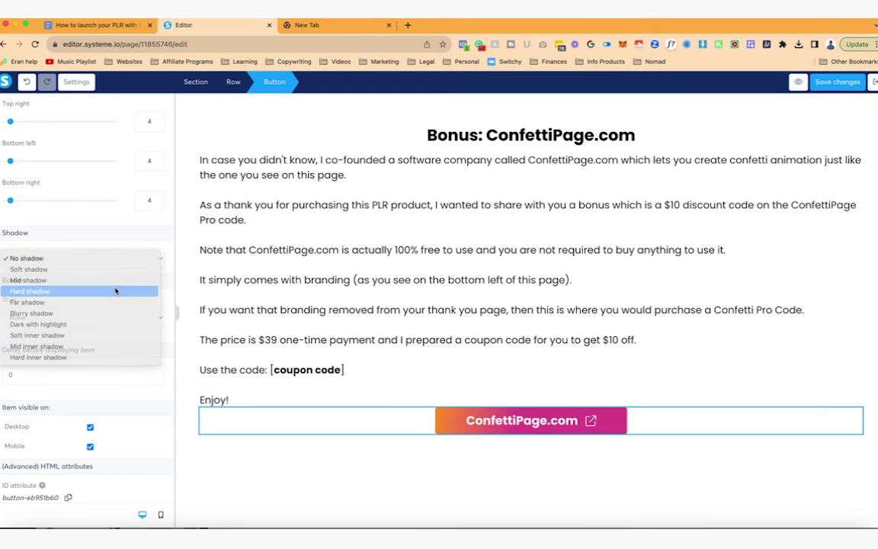
{"action": "left_click", "coordinate": [118, 288]}
- Set the content width of the section holding the bonus text and button to Medium
{"action": "left_click", "coordinate": [457, 448]}
{"action": "scroll", "coordinate": [83, 305], "scroll_direction": "down", "scroll_amount": 5}
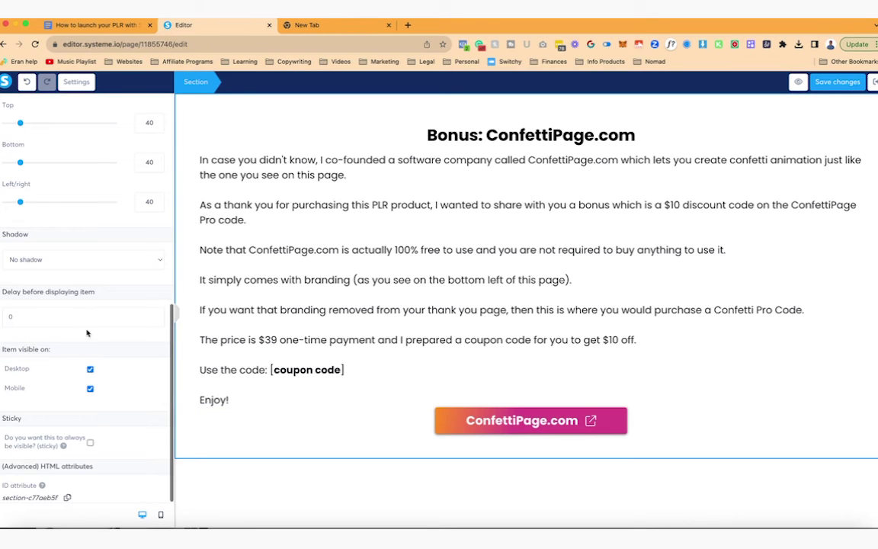
{"action": "left_click", "coordinate": [109, 260]}
{"action": "left_click", "coordinate": [88, 207]}
{"action": "scroll", "coordinate": [90, 228], "scroll_direction": "up", "scroll_amount": 6}
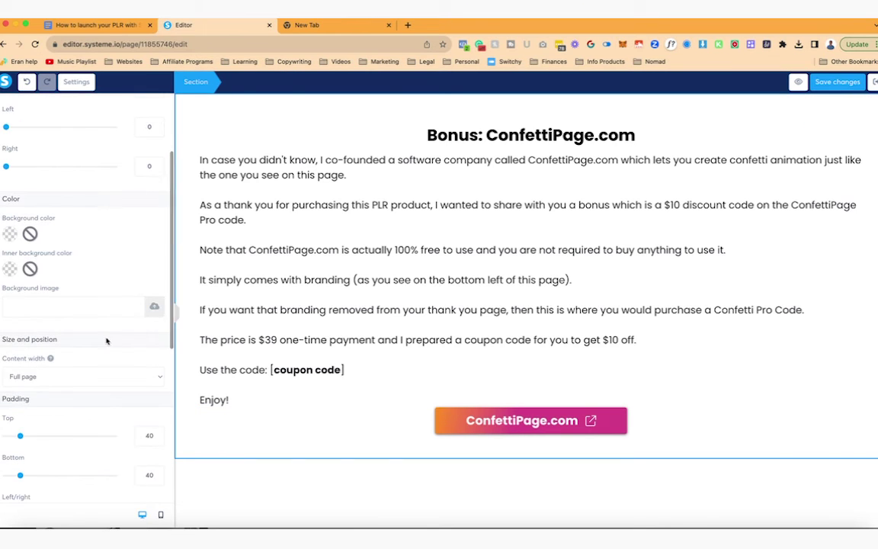
{"action": "left_click", "coordinate": [99, 377]}
{"action": "left_click", "coordinate": [101, 398]}
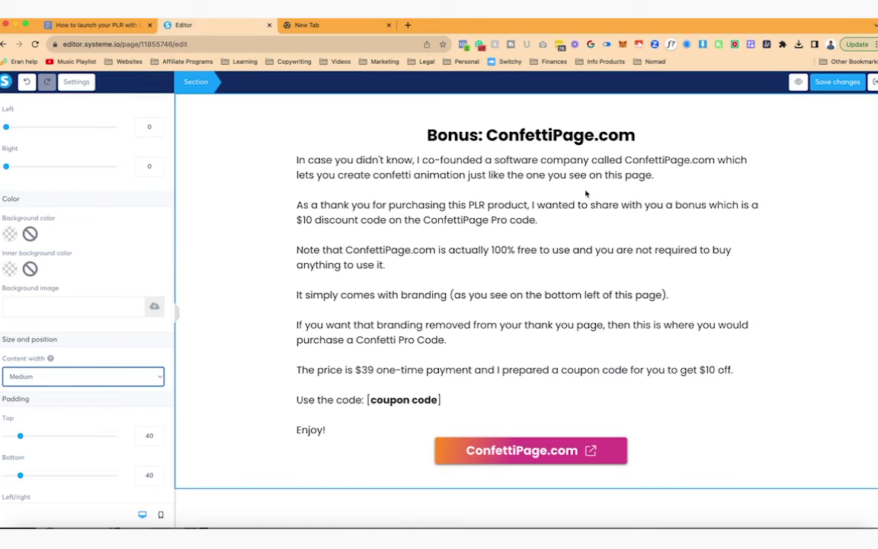
{"action": "scroll", "coordinate": [130, 210], "scroll_direction": "up", "scroll_amount": 3}
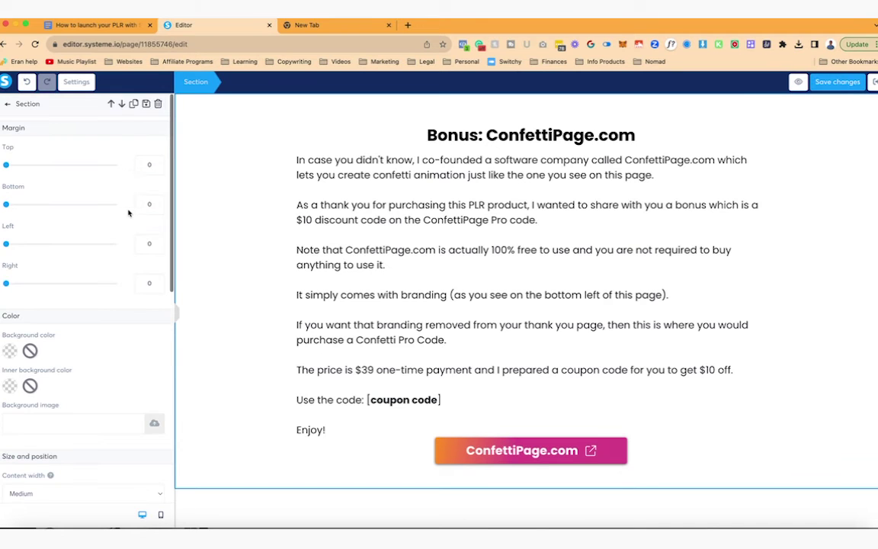
- Open confettipage.com in the browser and copy the free install code of the confetti made for members.dotcomtruths.com
{"action": "left_click", "coordinate": [332, 28]}
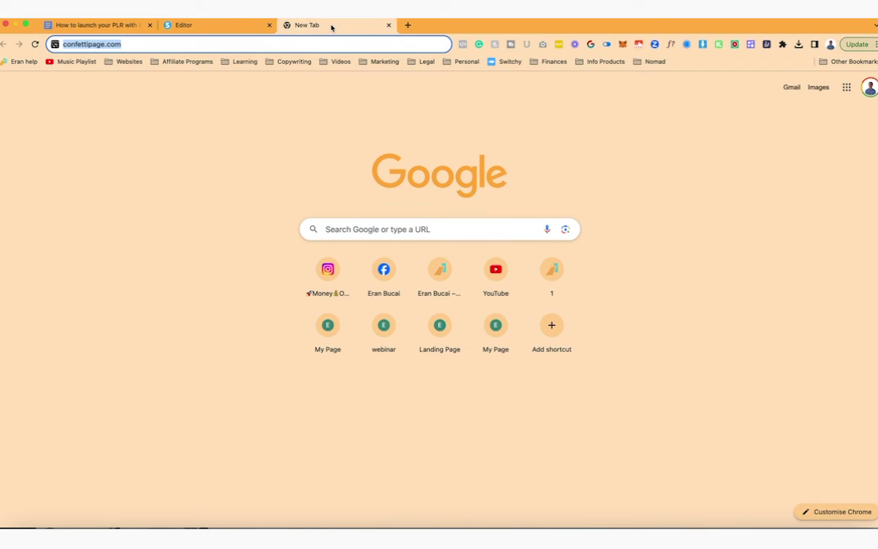
{"action": "key", "text": "Return"}
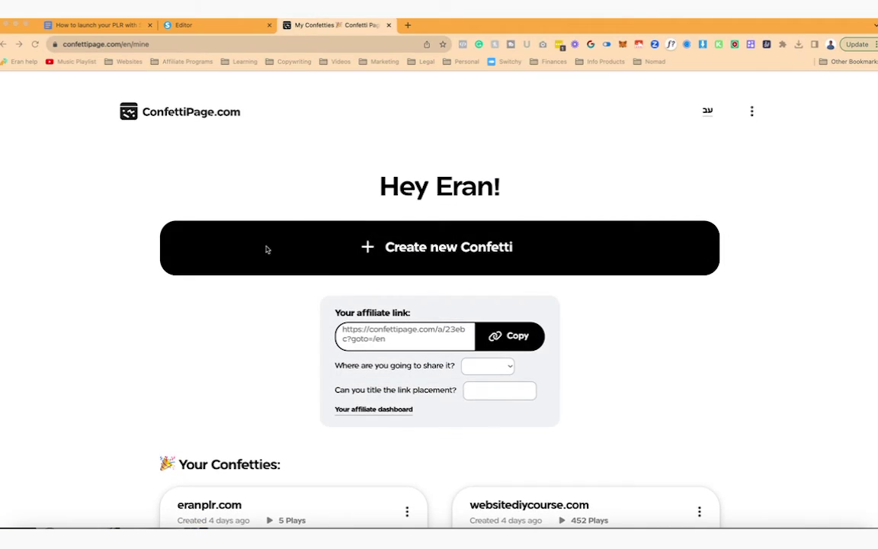
{"action": "scroll", "coordinate": [349, 372], "scroll_direction": "down", "scroll_amount": 5}
{"action": "scroll", "coordinate": [393, 349], "scroll_direction": "down", "scroll_amount": 15}
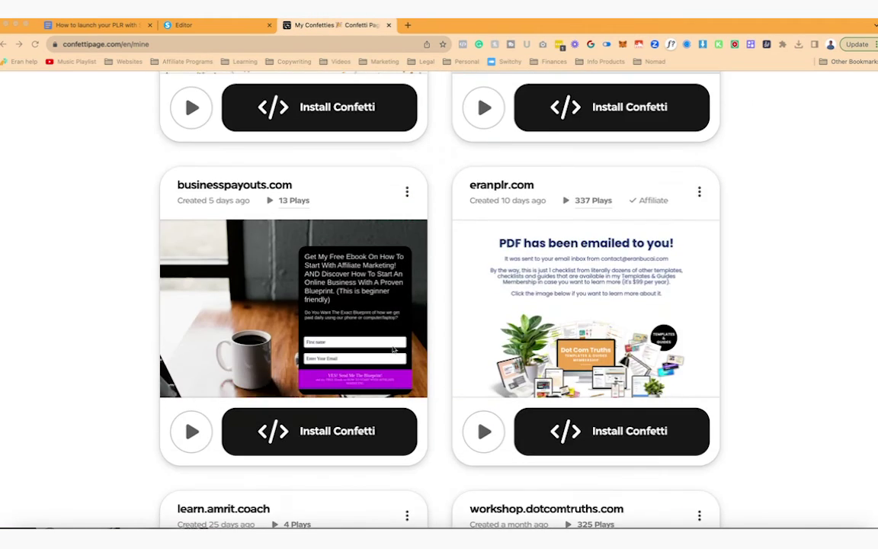
{"action": "scroll", "coordinate": [393, 349], "scroll_direction": "down", "scroll_amount": 5}
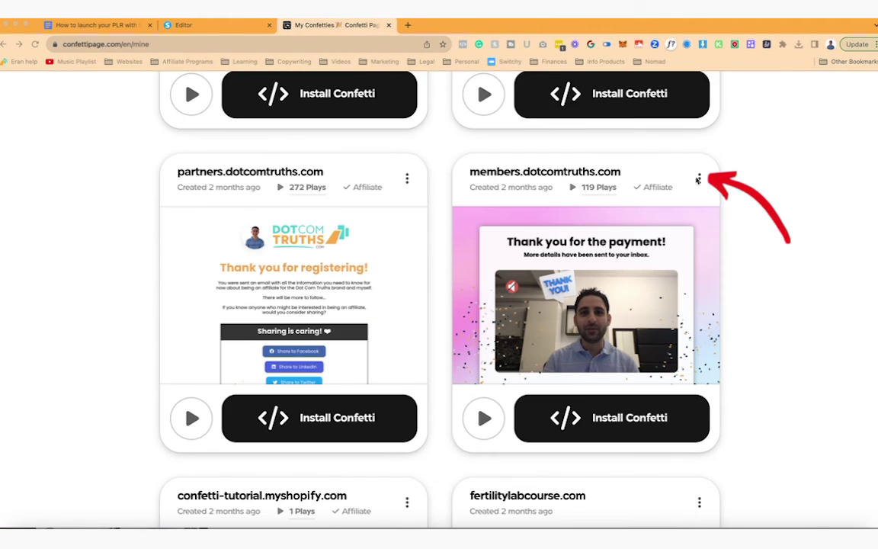
{"action": "left_click", "coordinate": [698, 180]}
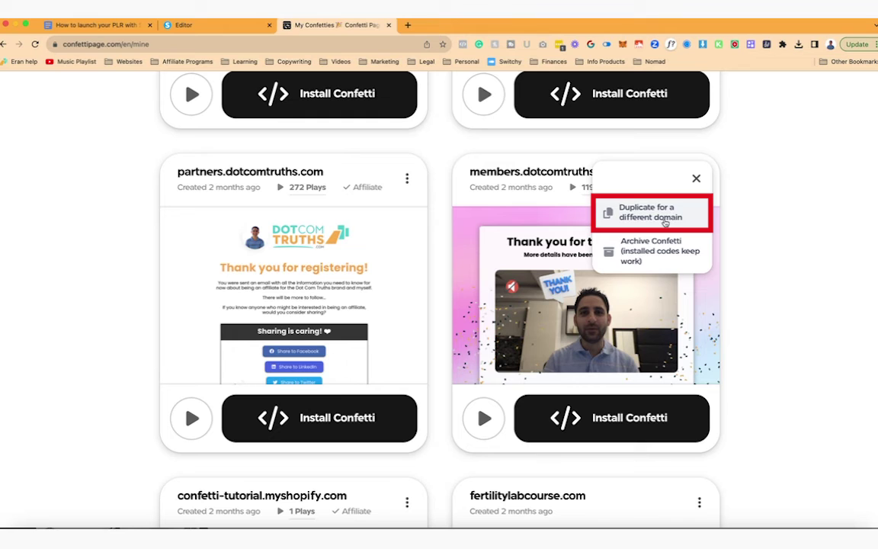
{"action": "left_click", "coordinate": [629, 418]}
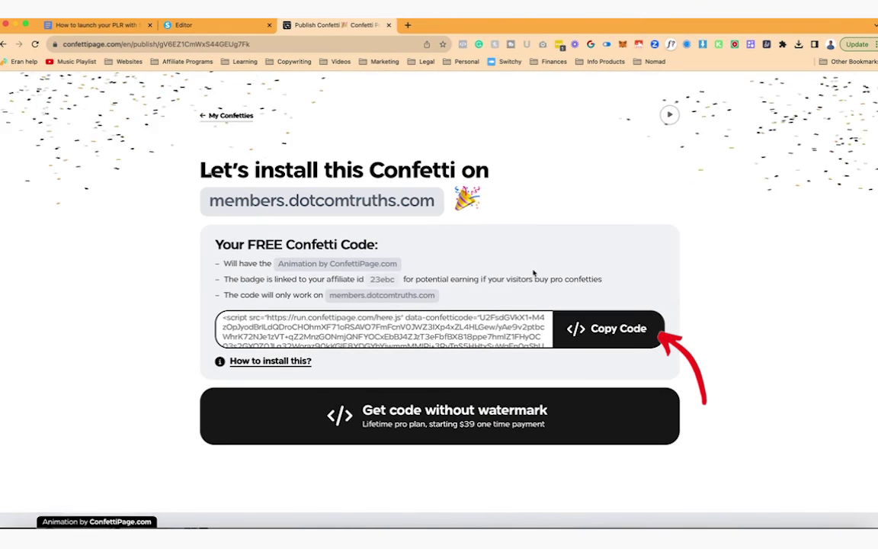
{"action": "left_click", "coordinate": [607, 328]}
- Back in the lecture editor, add a Raw HTML element above the bonus heading and save the copied confetti code in it
{"action": "left_click", "coordinate": [197, 26]}
{"action": "left_click", "coordinate": [221, 130]}
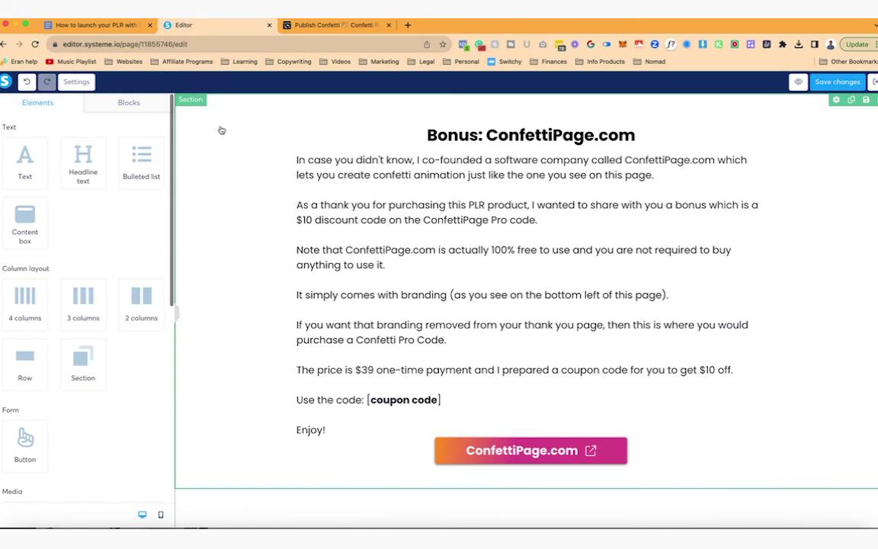
{"action": "scroll", "coordinate": [84, 305], "scroll_direction": "down", "scroll_amount": 5}
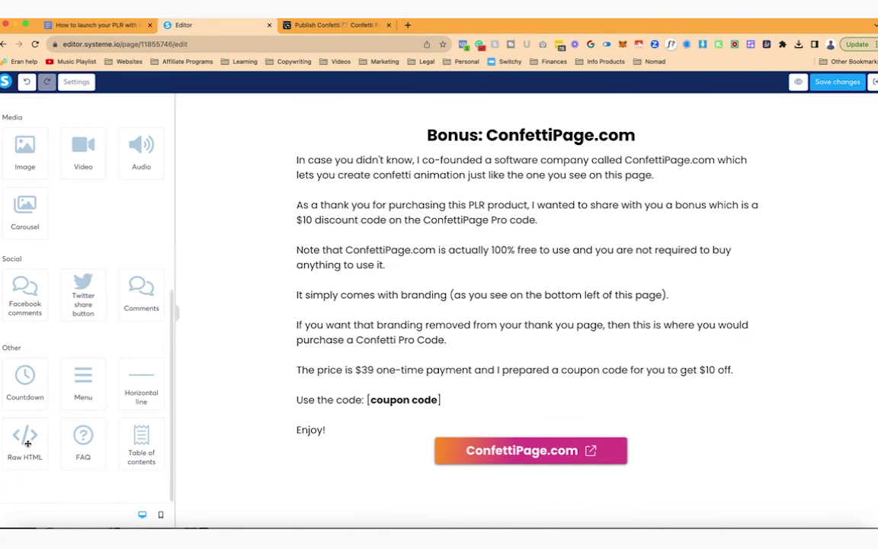
{"action": "left_click_drag", "start_coordinate": [25, 444], "coordinate": [456, 131]}
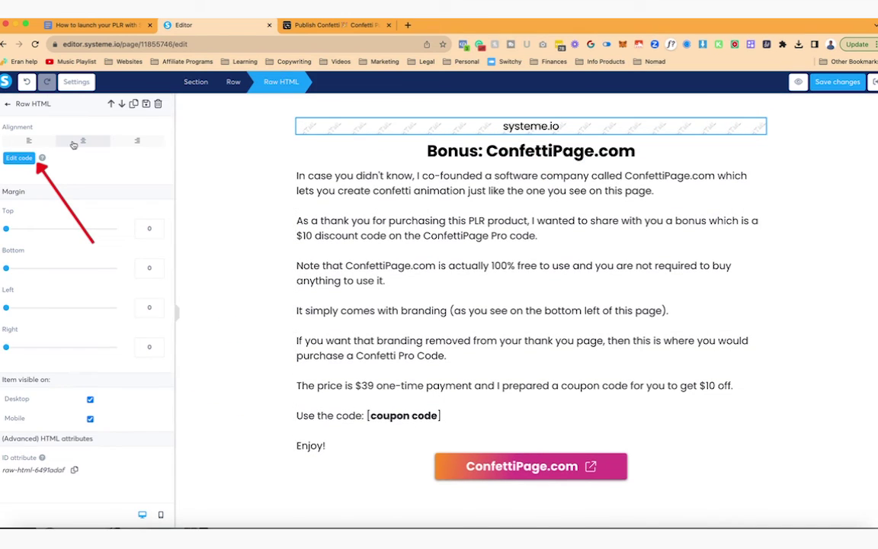
{"action": "left_click", "coordinate": [19, 157]}
{"action": "key", "text": "super+a"}
{"action": "key", "text": "super+v"}
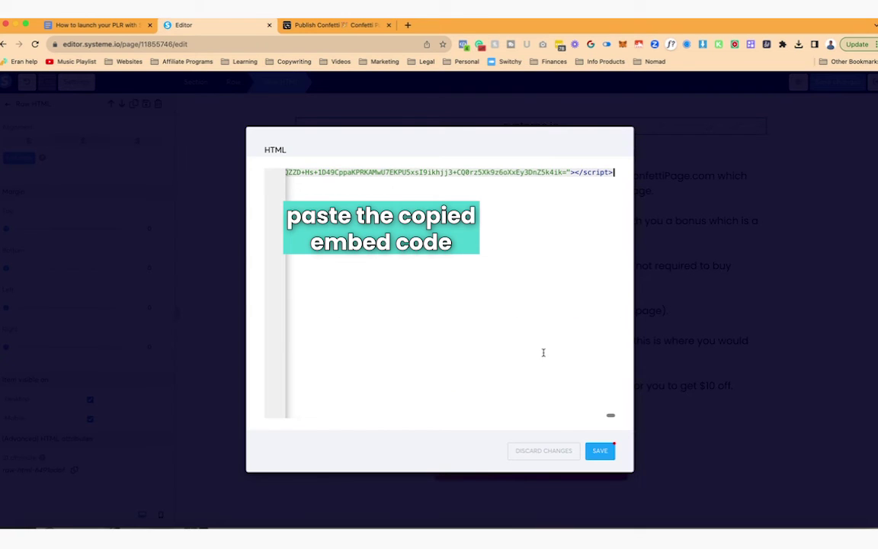
{"action": "left_click", "coordinate": [592, 449]}
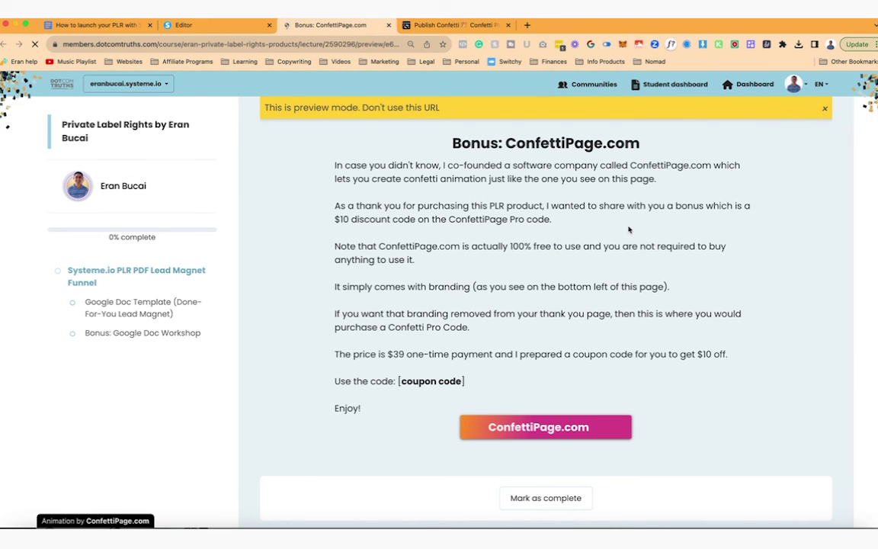
- Review the preview of the ConfettiPage.com bonus lecture, the Google Doc Template lecture and the Google Doc Workshop lecture
{"action": "scroll", "coordinate": [629, 229], "scroll_direction": "down", "scroll_amount": 1}
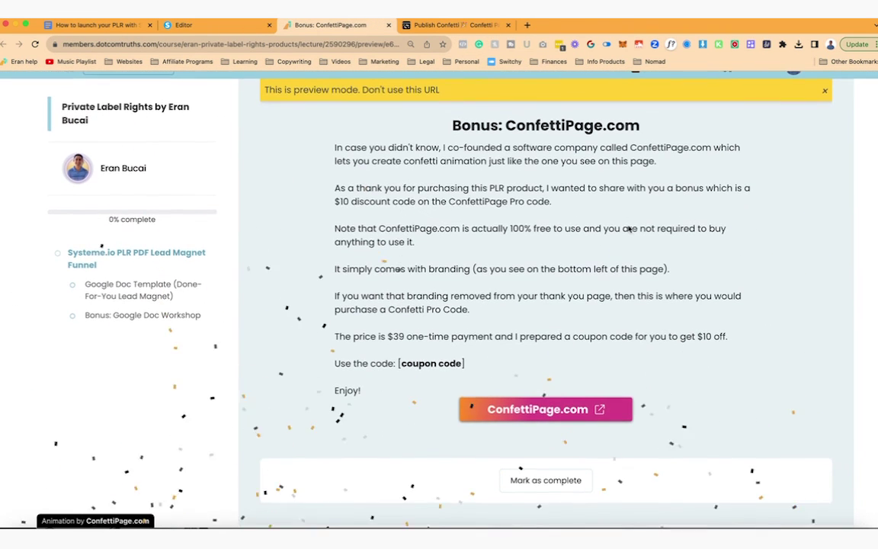
{"action": "left_click", "coordinate": [140, 300]}
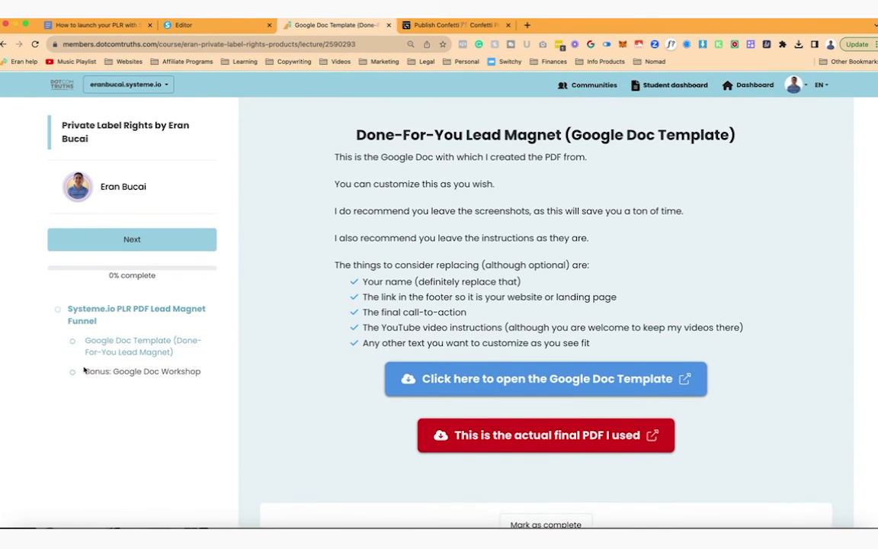
{"action": "left_click", "coordinate": [130, 373]}
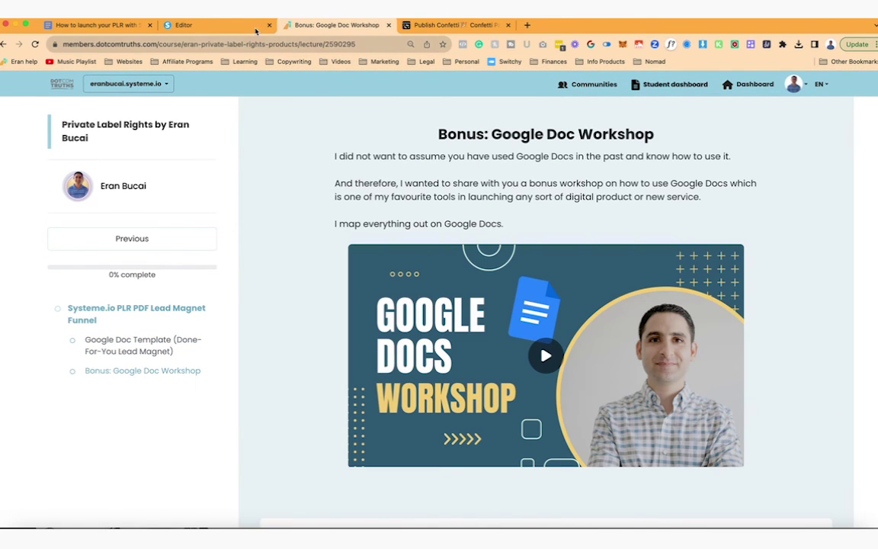
- Activate the "Bonus: ConfettiPage.com" lecture in the course curriculum
{"action": "left_click", "coordinate": [224, 25]}
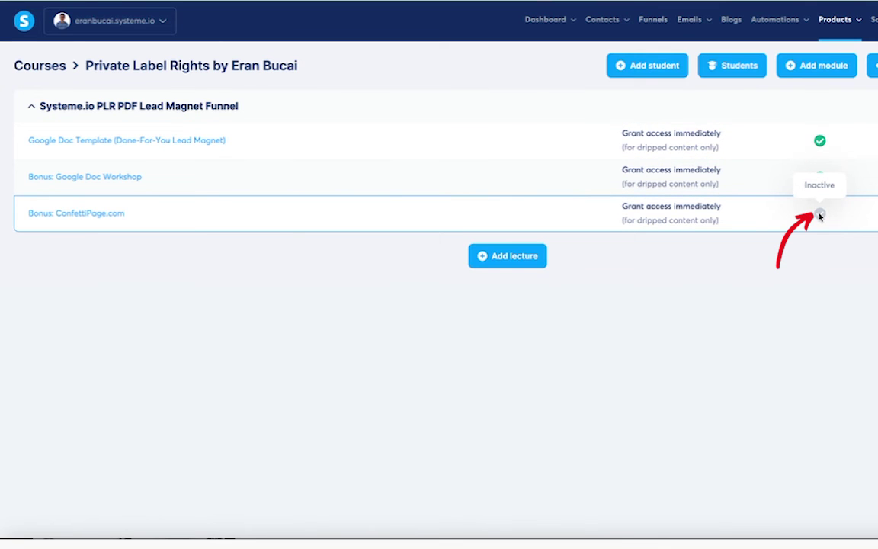
{"action": "left_click", "coordinate": [845, 252]}
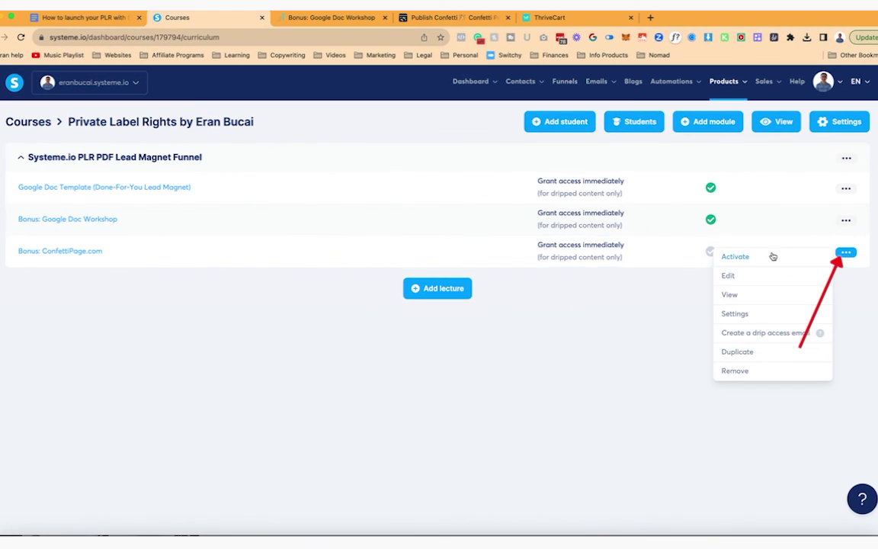
{"action": "left_click", "coordinate": [770, 256]}
{"action": "left_click", "coordinate": [357, 334]}
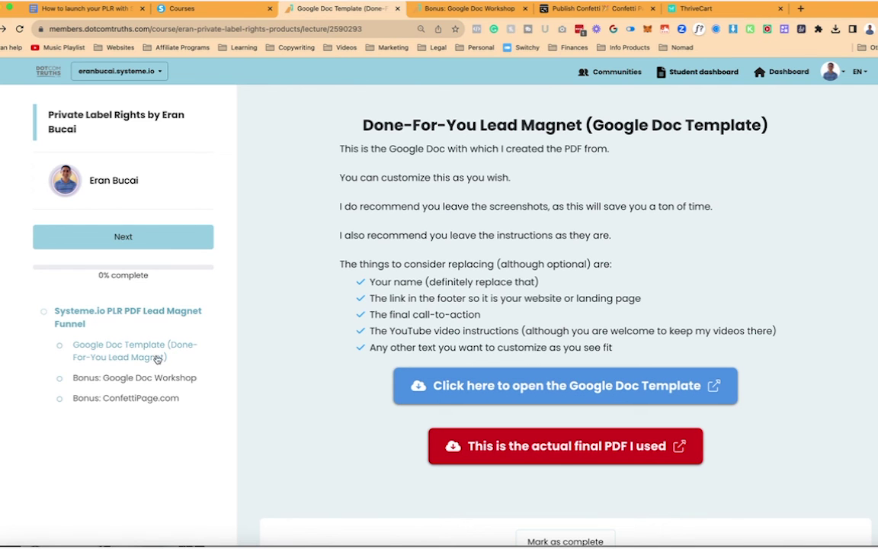
- Check all three lectures in the members area, from the Google Doc Workshop and ConfettiPage.com bonuses back to the Google Doc Template
{"action": "left_click", "coordinate": [151, 384]}
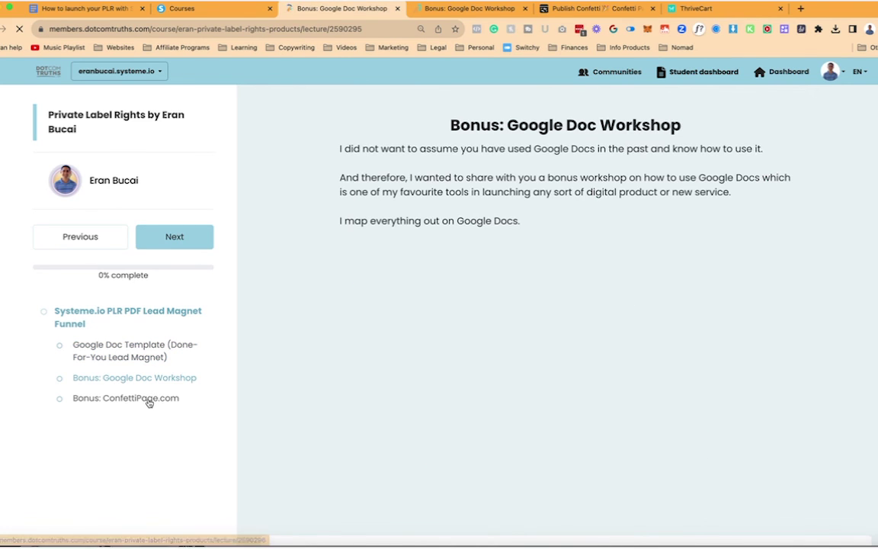
{"action": "left_click", "coordinate": [147, 397]}
{"action": "left_click", "coordinate": [150, 344]}
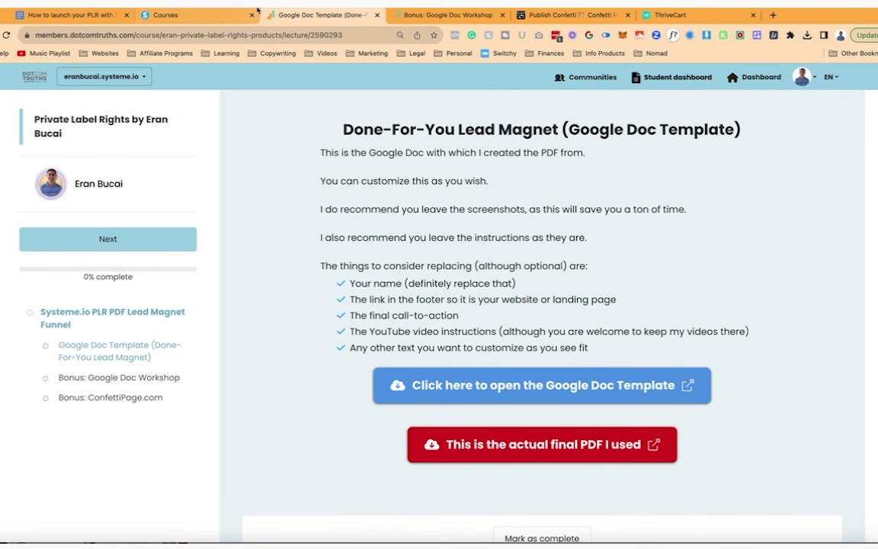
- Activate the Private Label Rights course in the courses list
{"action": "left_click", "coordinate": [199, 16]}
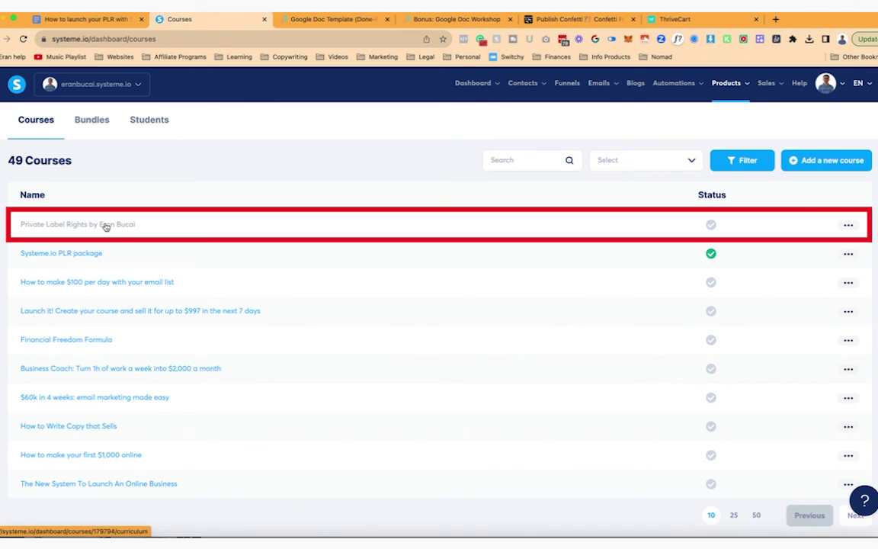
{"action": "left_click", "coordinate": [849, 226]}
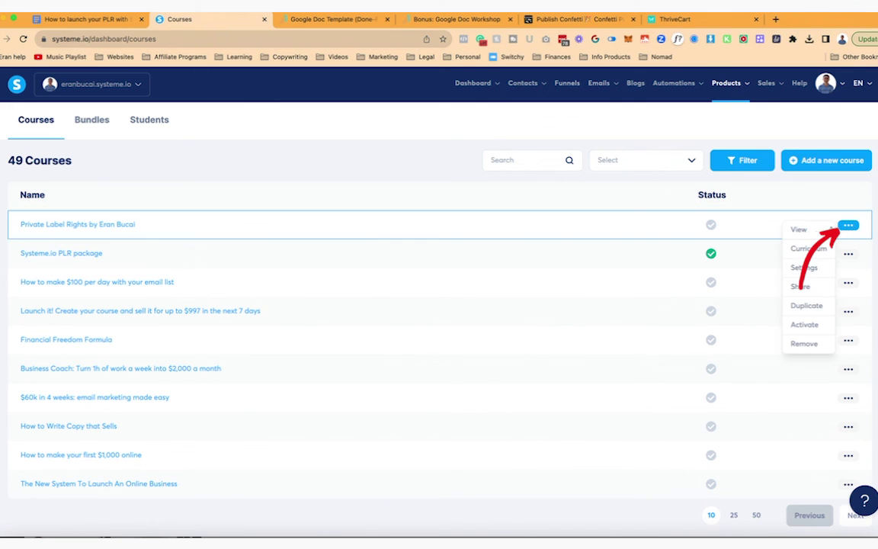
{"action": "left_click", "coordinate": [805, 326]}
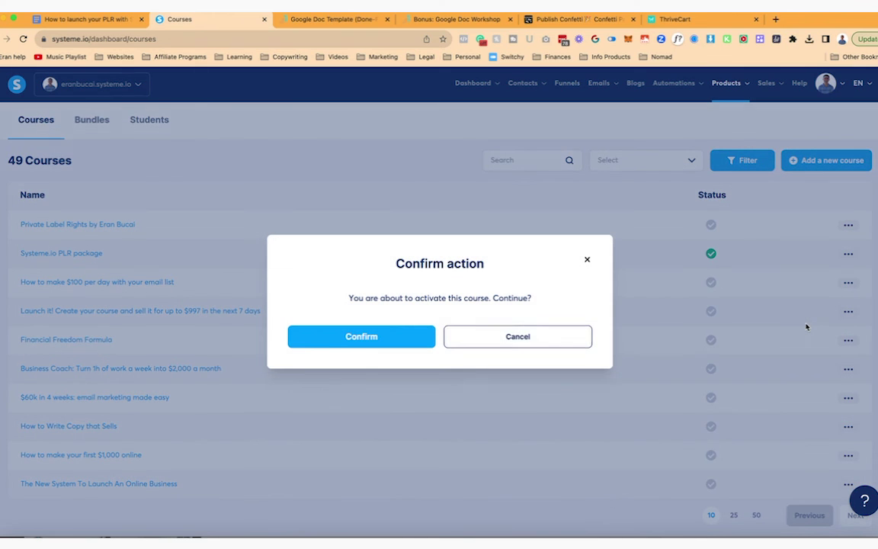
{"action": "left_click", "coordinate": [371, 338]}
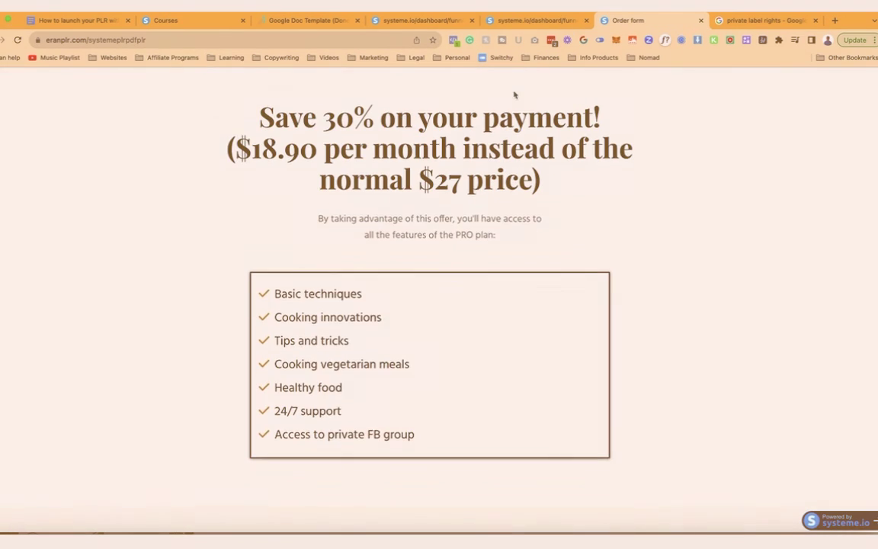
{"action": "scroll", "coordinate": [568, 291], "scroll_direction": "down", "scroll_amount": 8}
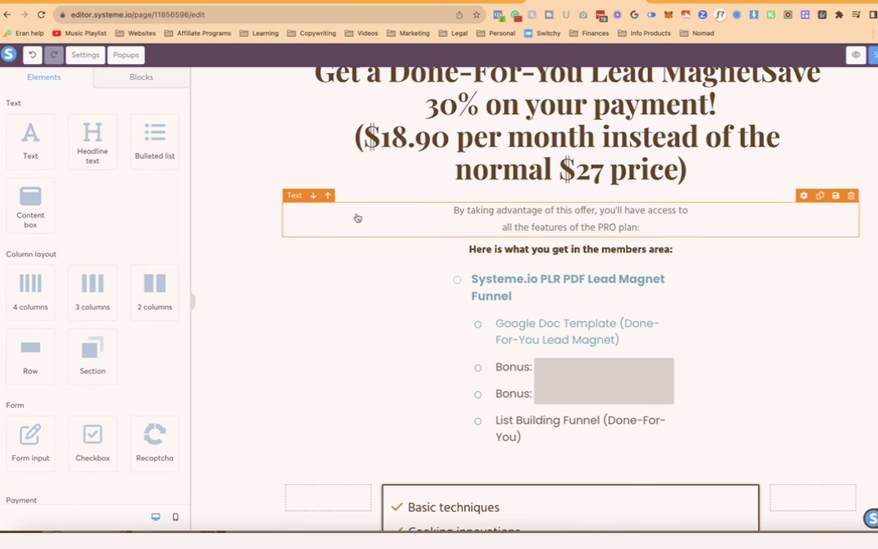
{"action": "scroll", "coordinate": [110, 295], "scroll_direction": "down", "scroll_amount": 5}
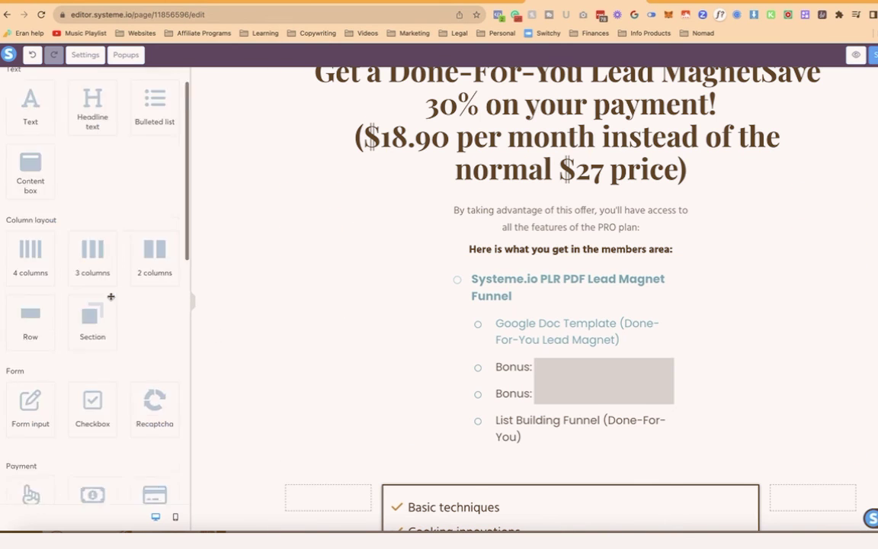
{"action": "scroll", "coordinate": [34, 227], "scroll_direction": "up", "scroll_amount": 5}
{"action": "left_click_drag", "start_coordinate": [35, 227], "coordinate": [488, 243]}
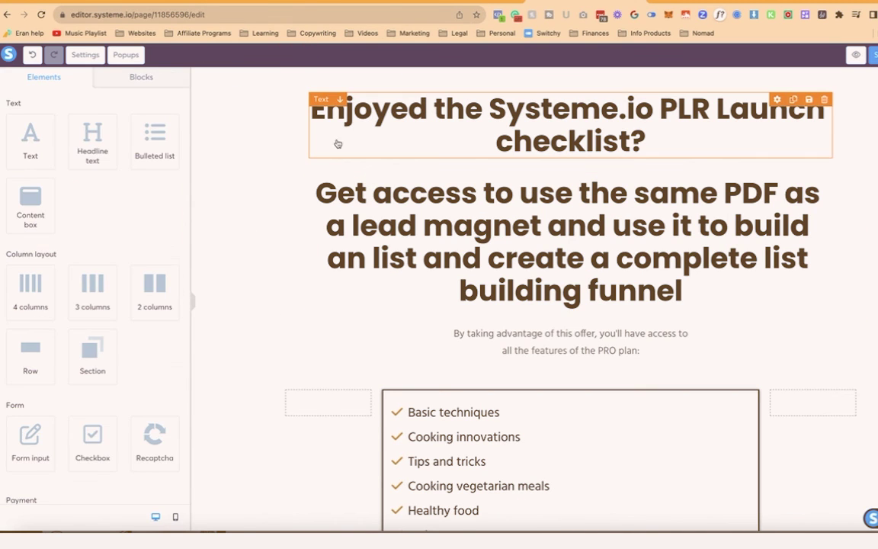
{"action": "left_click", "coordinate": [337, 144]}
{"action": "left_click", "coordinate": [344, 210]}
{"action": "triple_click", "coordinate": [343, 210]}
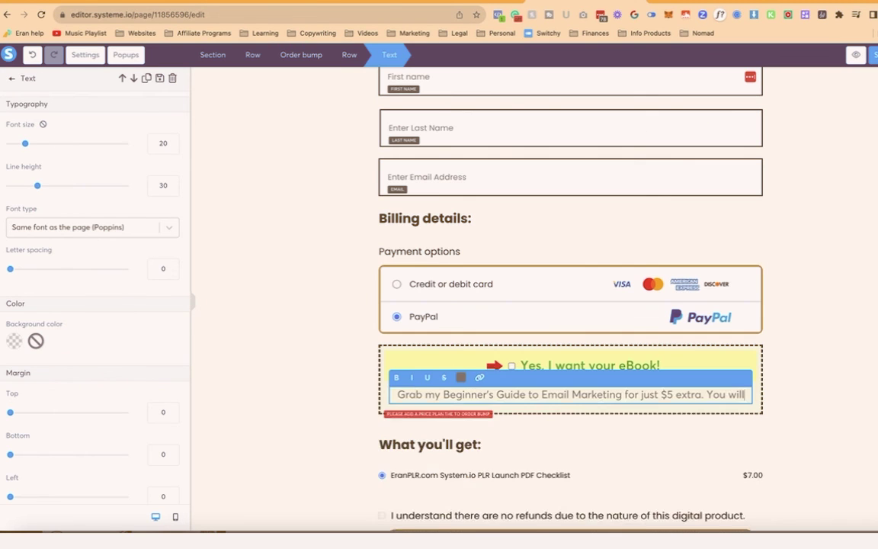
- Set the font size of the order bump's description text on the order form to 22
{"action": "key", "text": "ctrl+a"}
{"action": "left_click", "coordinate": [162, 228]}
{"action": "left_click", "coordinate": [162, 233]}
{"action": "triple_click", "coordinate": [487, 394]}
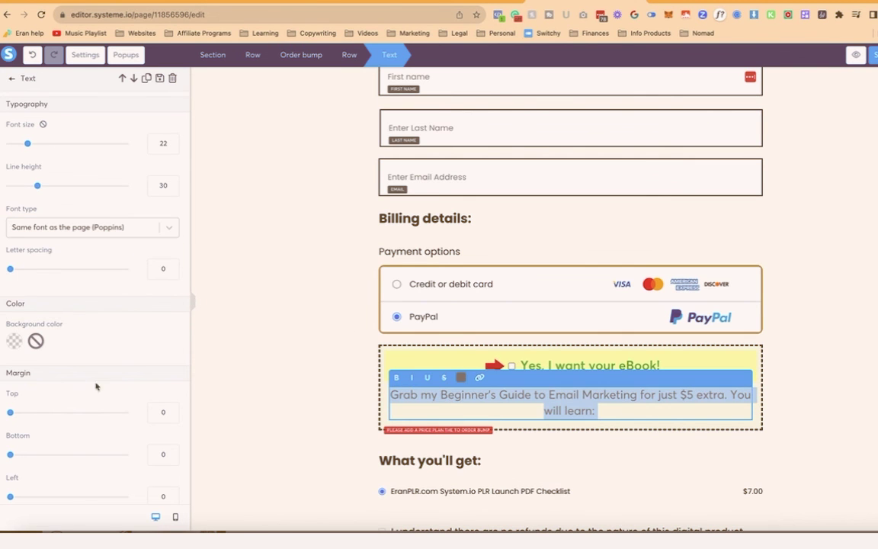
{"action": "scroll", "coordinate": [49, 435], "scroll_direction": "down", "scroll_amount": 3}
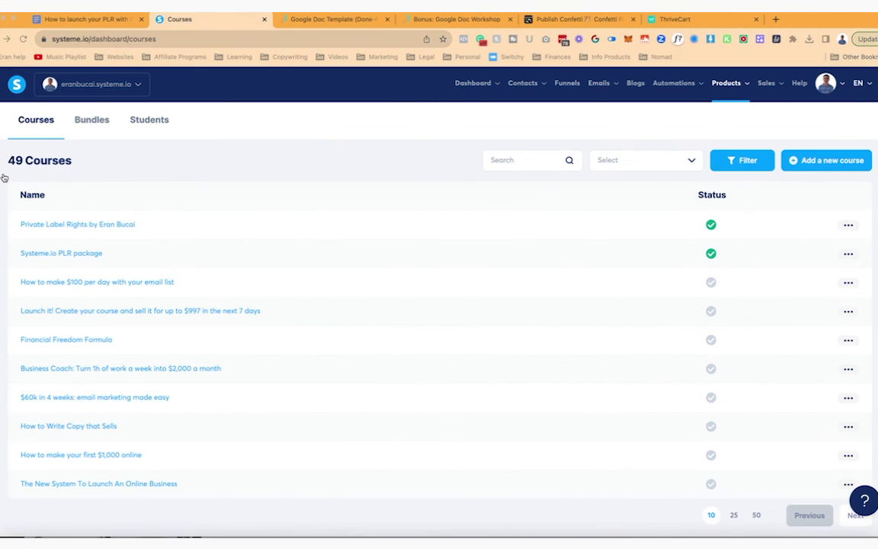